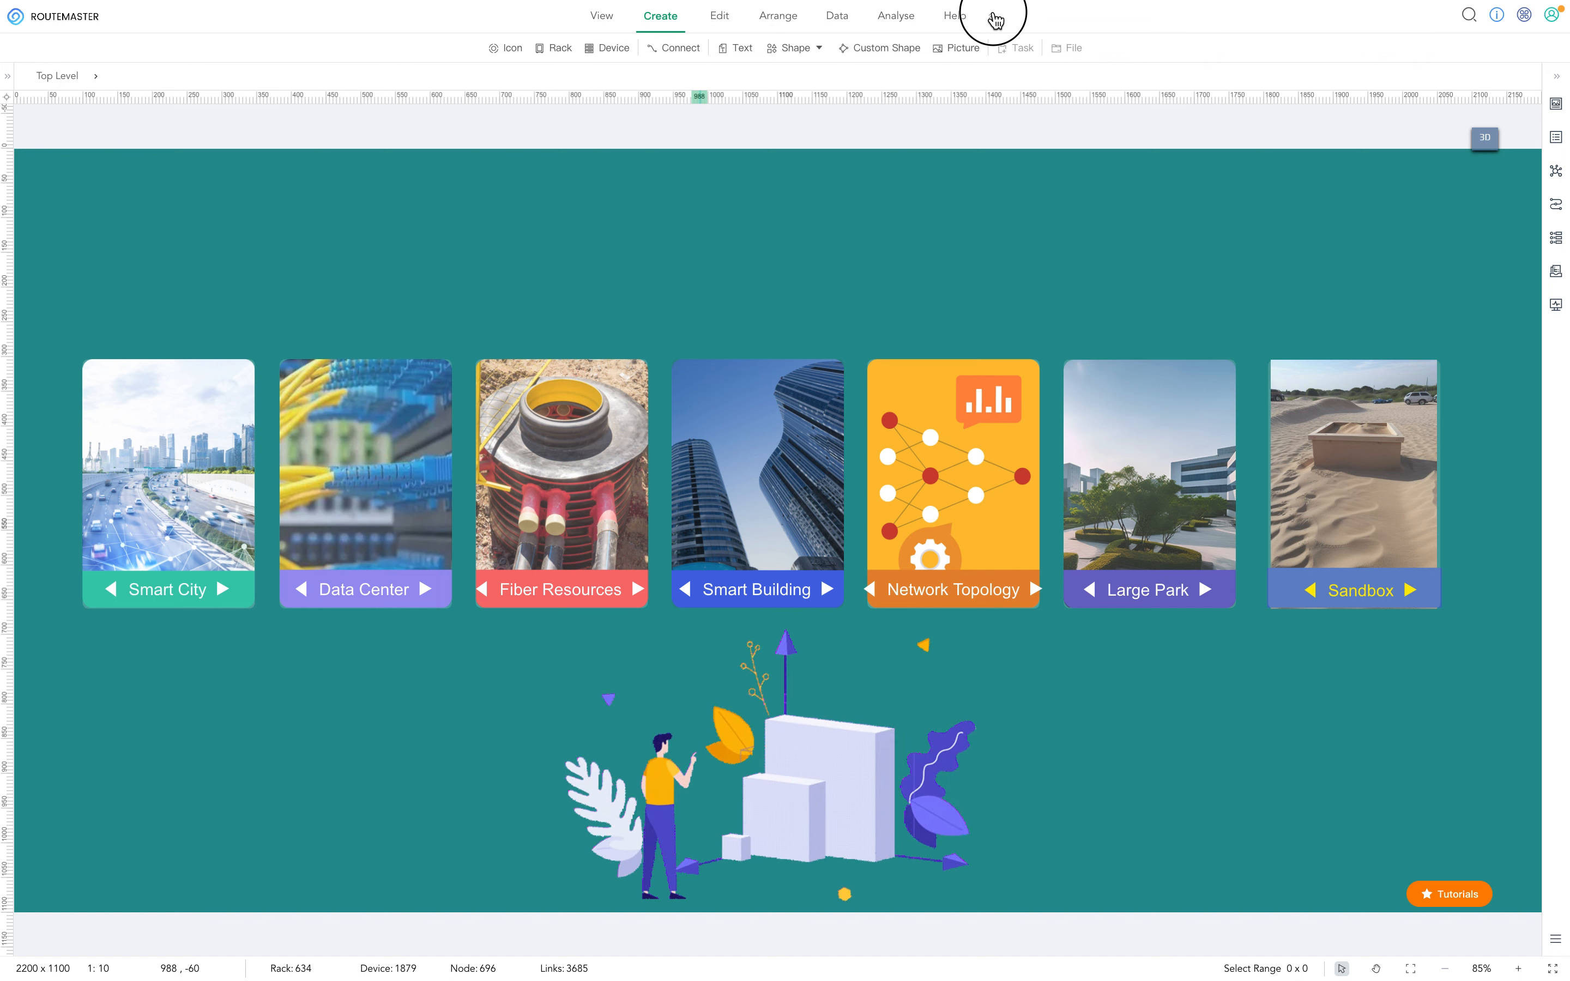
left_click(996, 21)
left_click(993, 18)
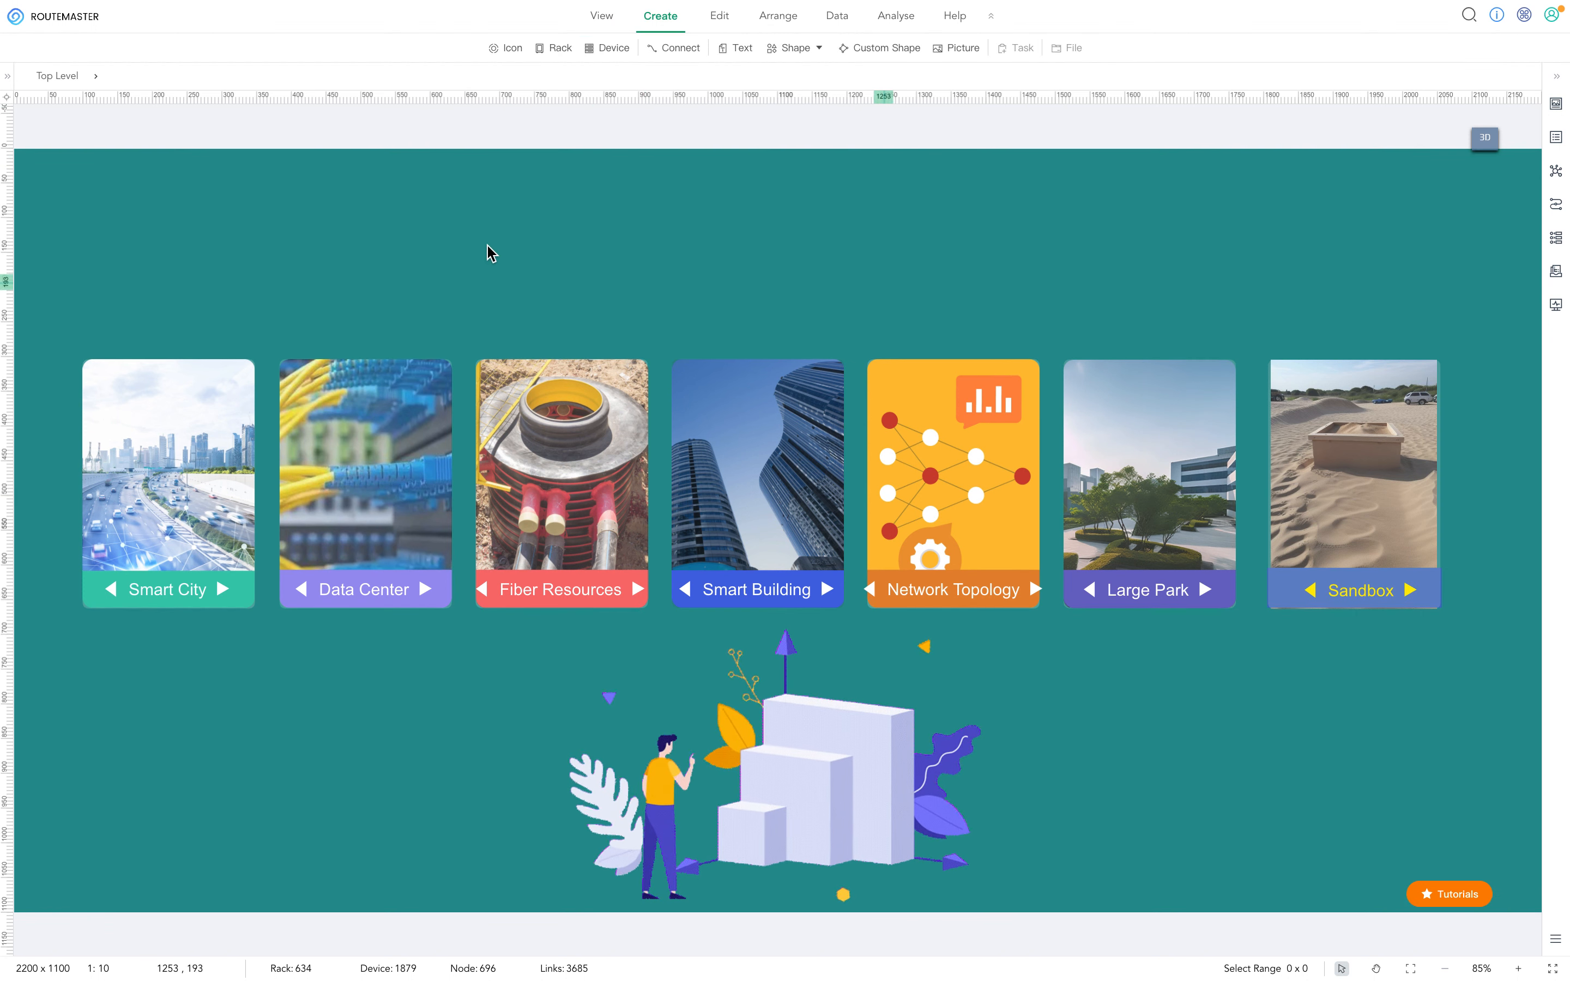
left_click(598, 23)
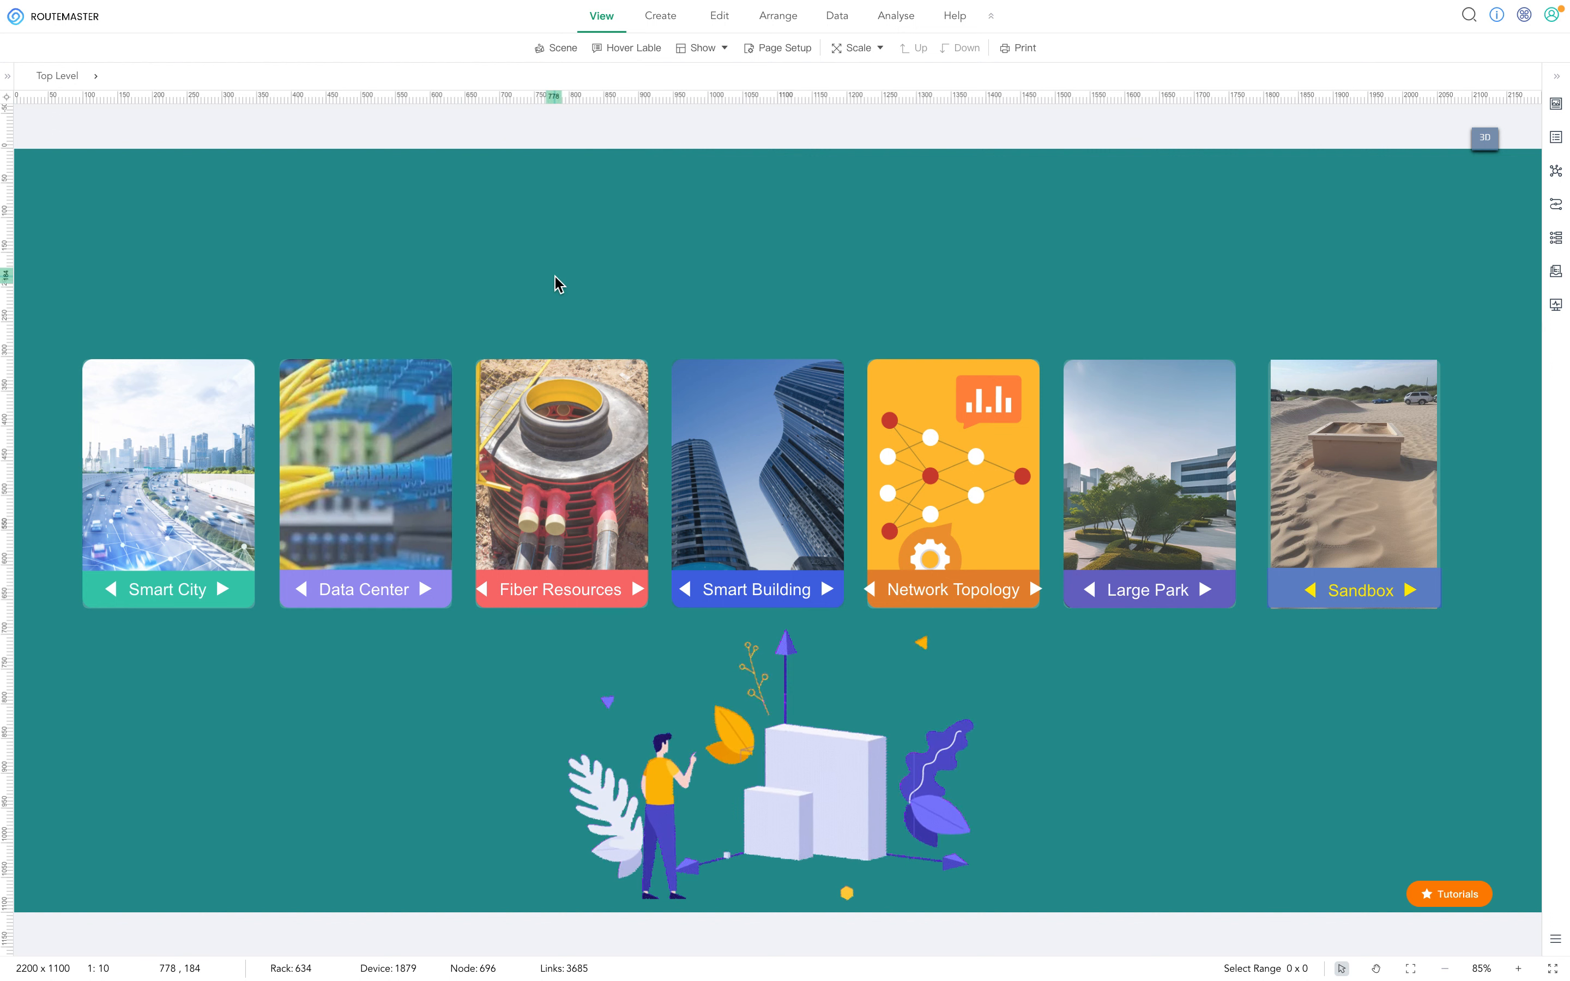
left_click(724, 50)
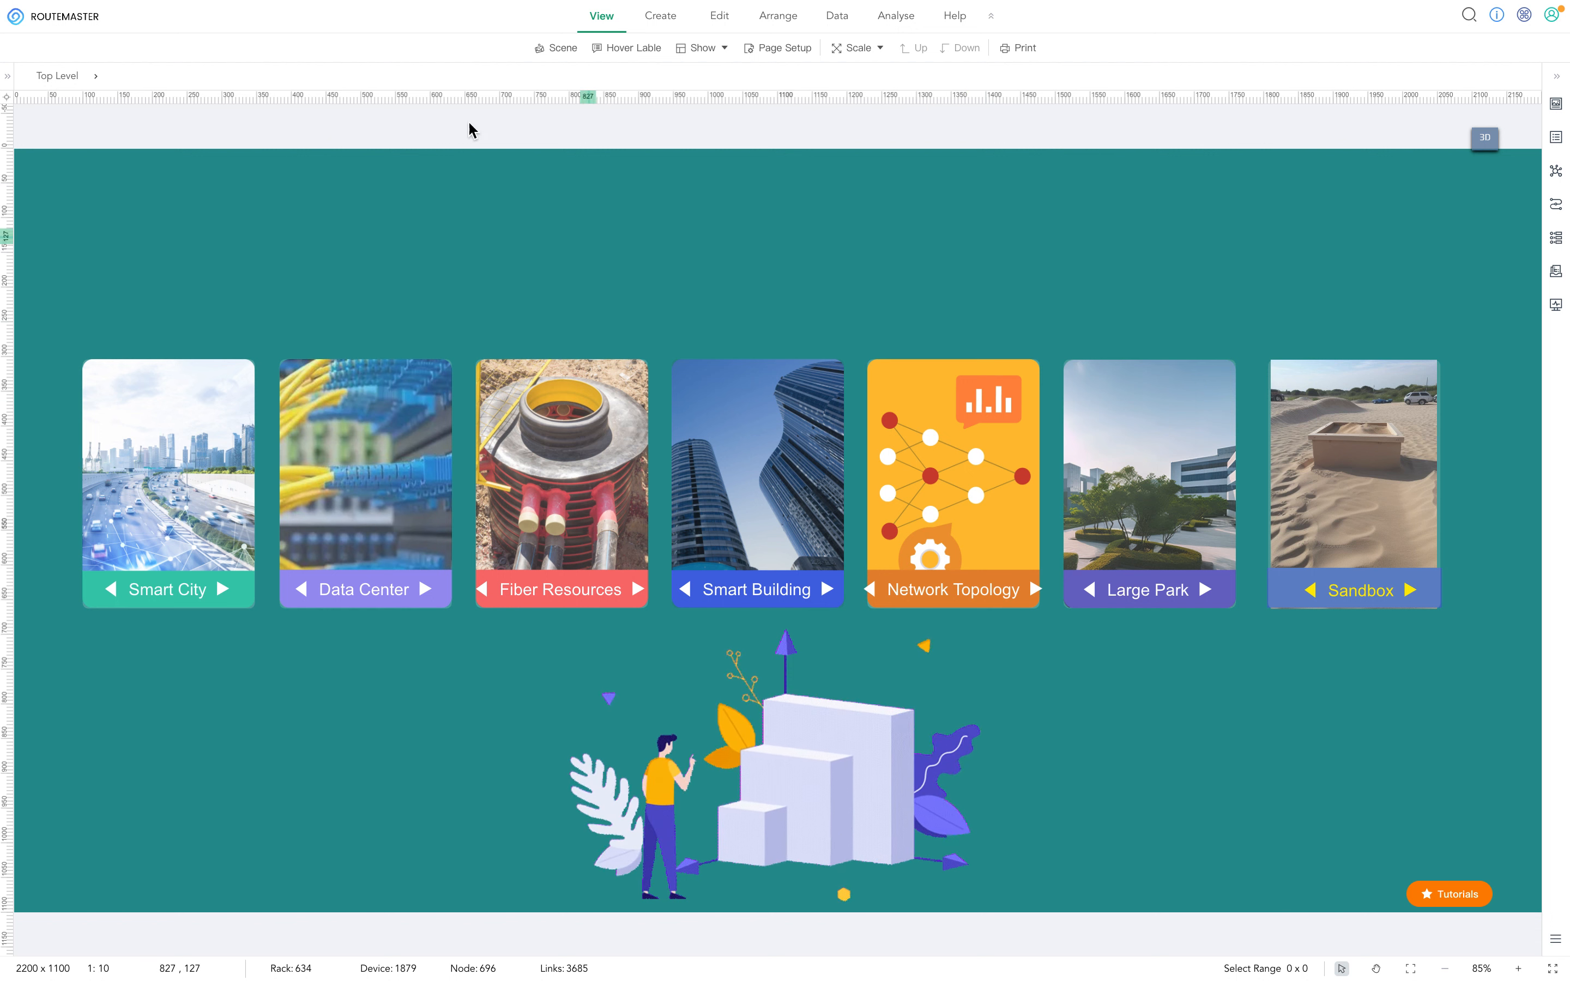
left_click(661, 16)
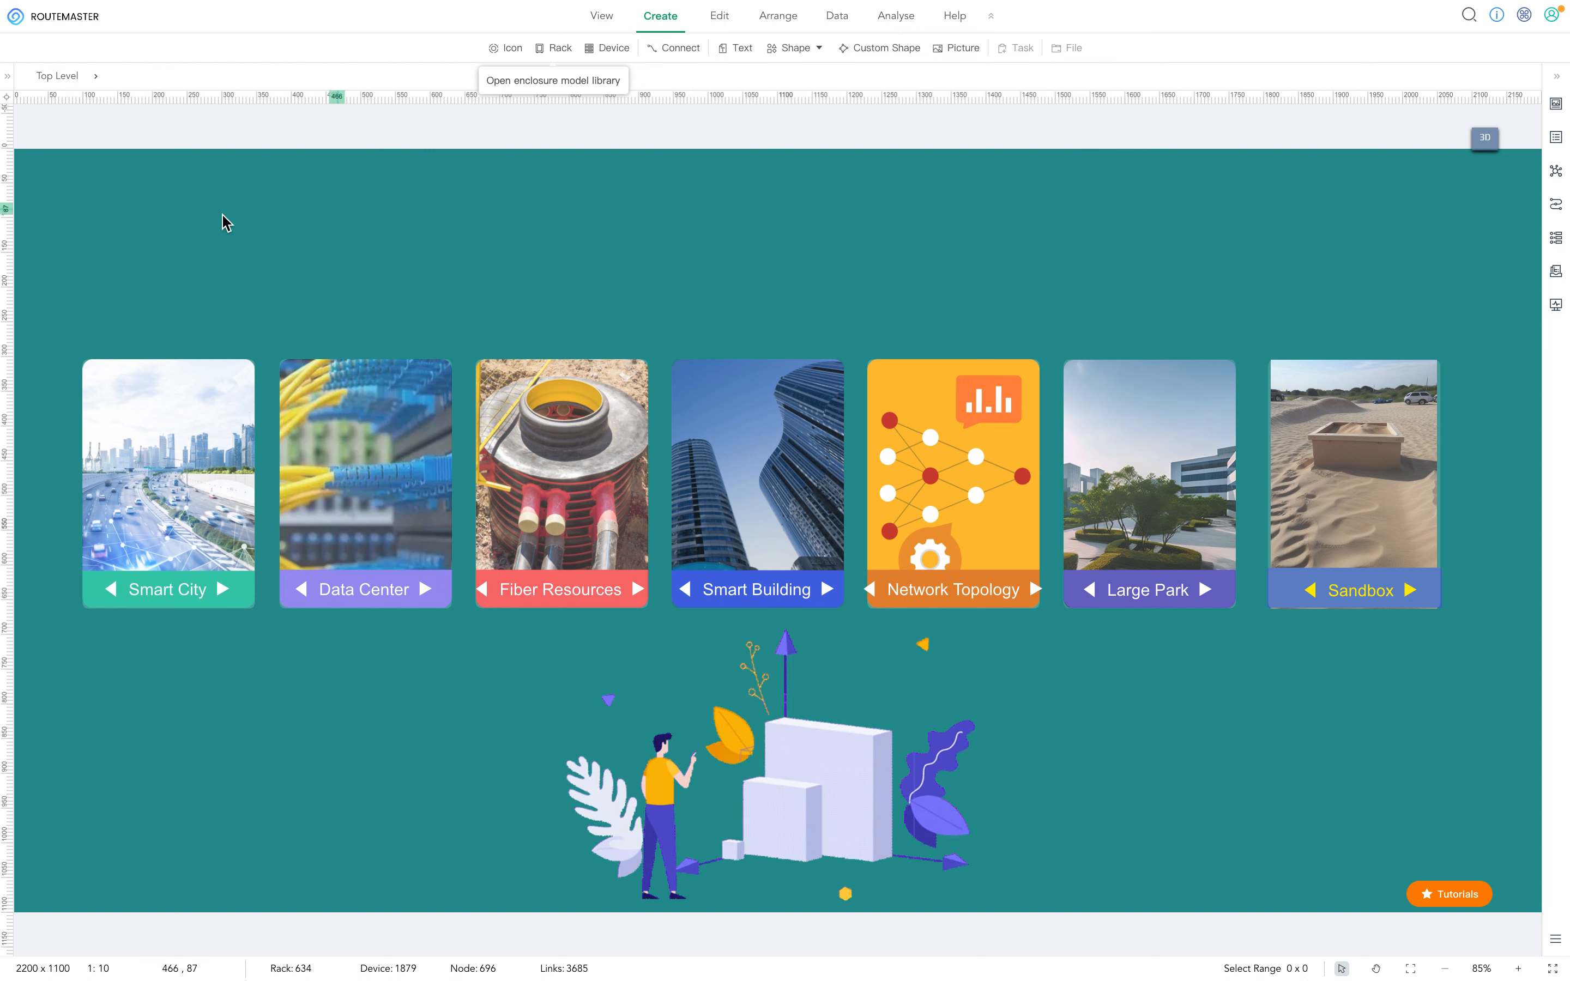
left_click(176, 488)
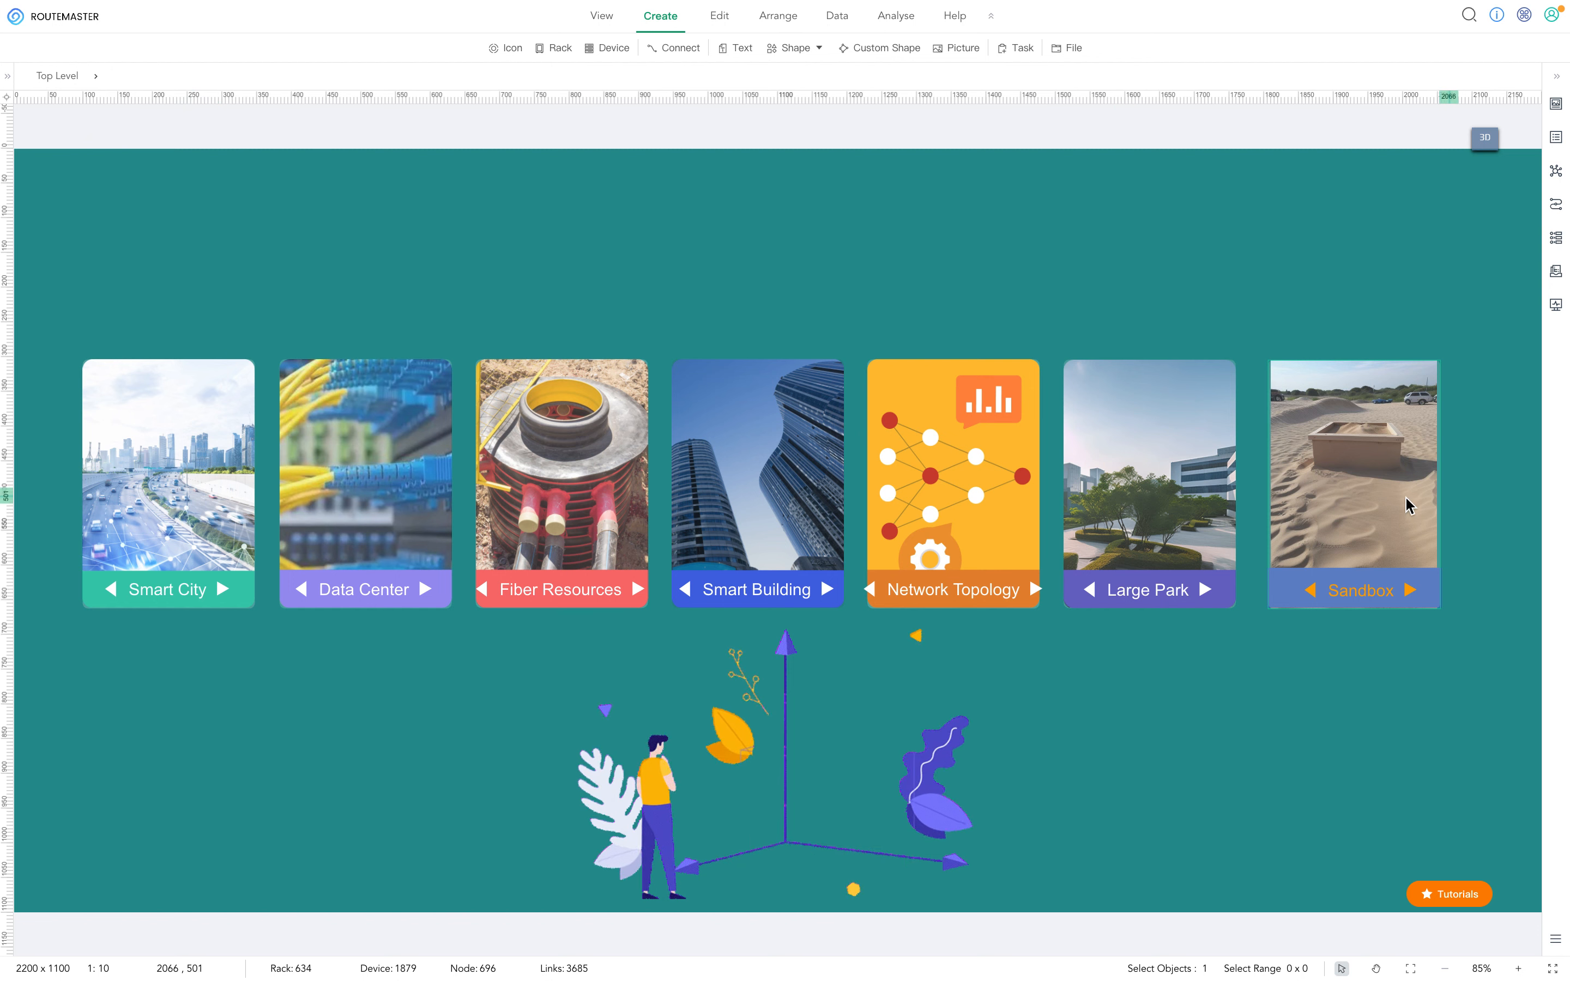
Step: Open the Sandbox scene from the top-level scene
left_click(1382, 487)
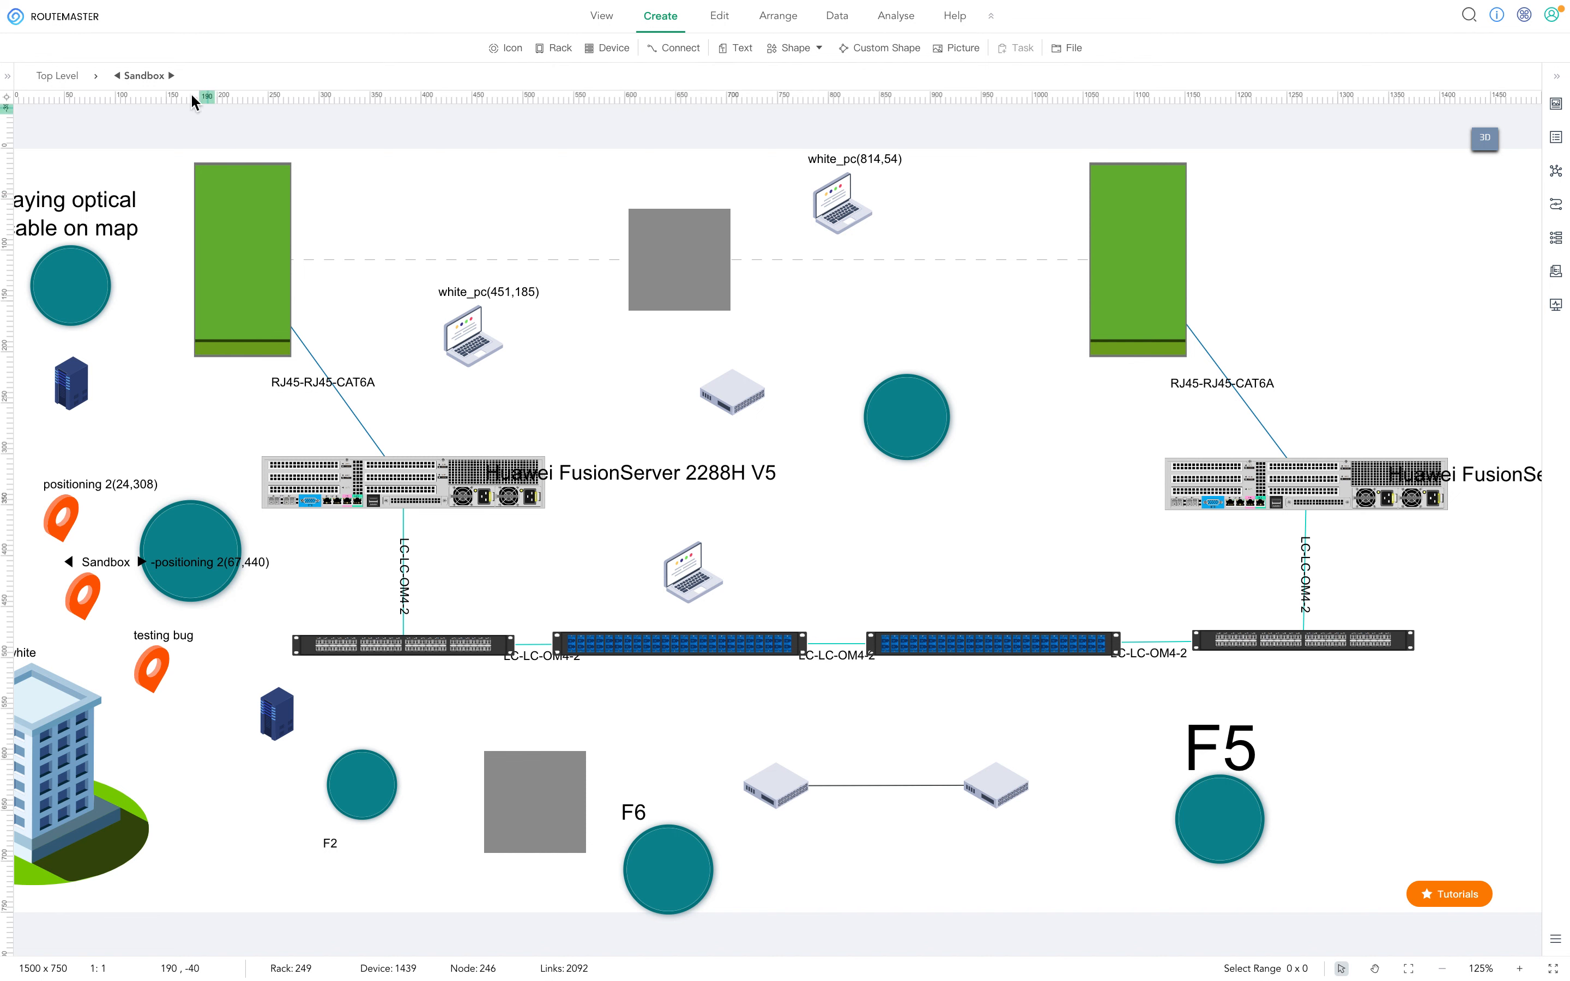
left_click(61, 76)
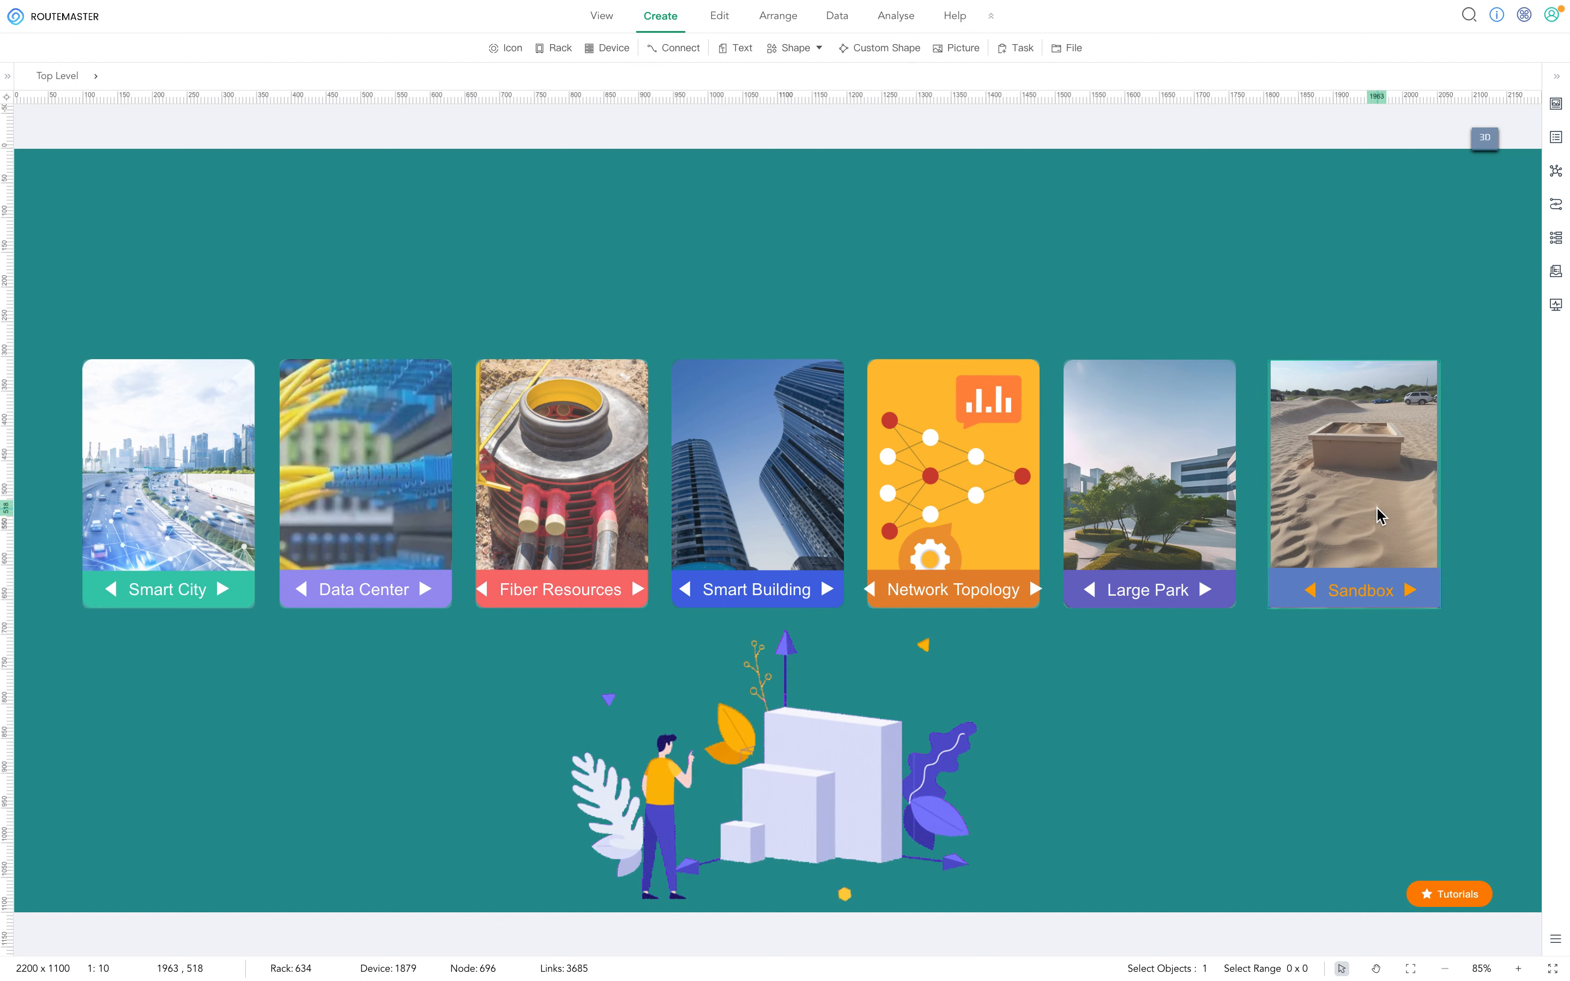
key("XF86AudioRaiseVolume")
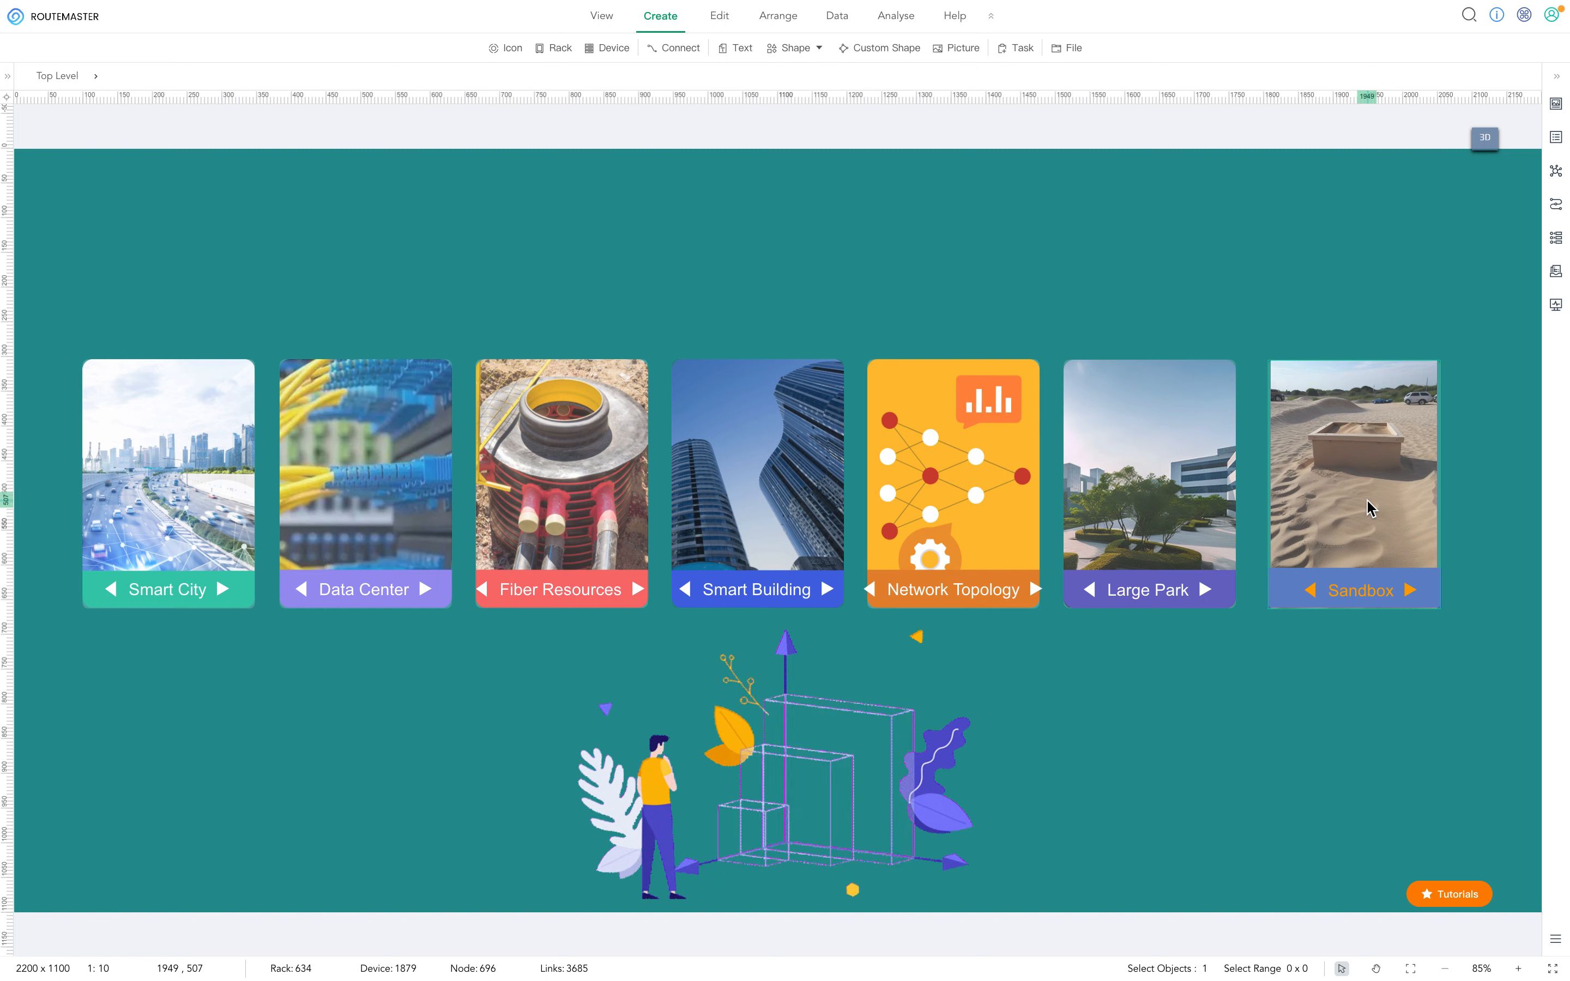
left_click(1368, 507)
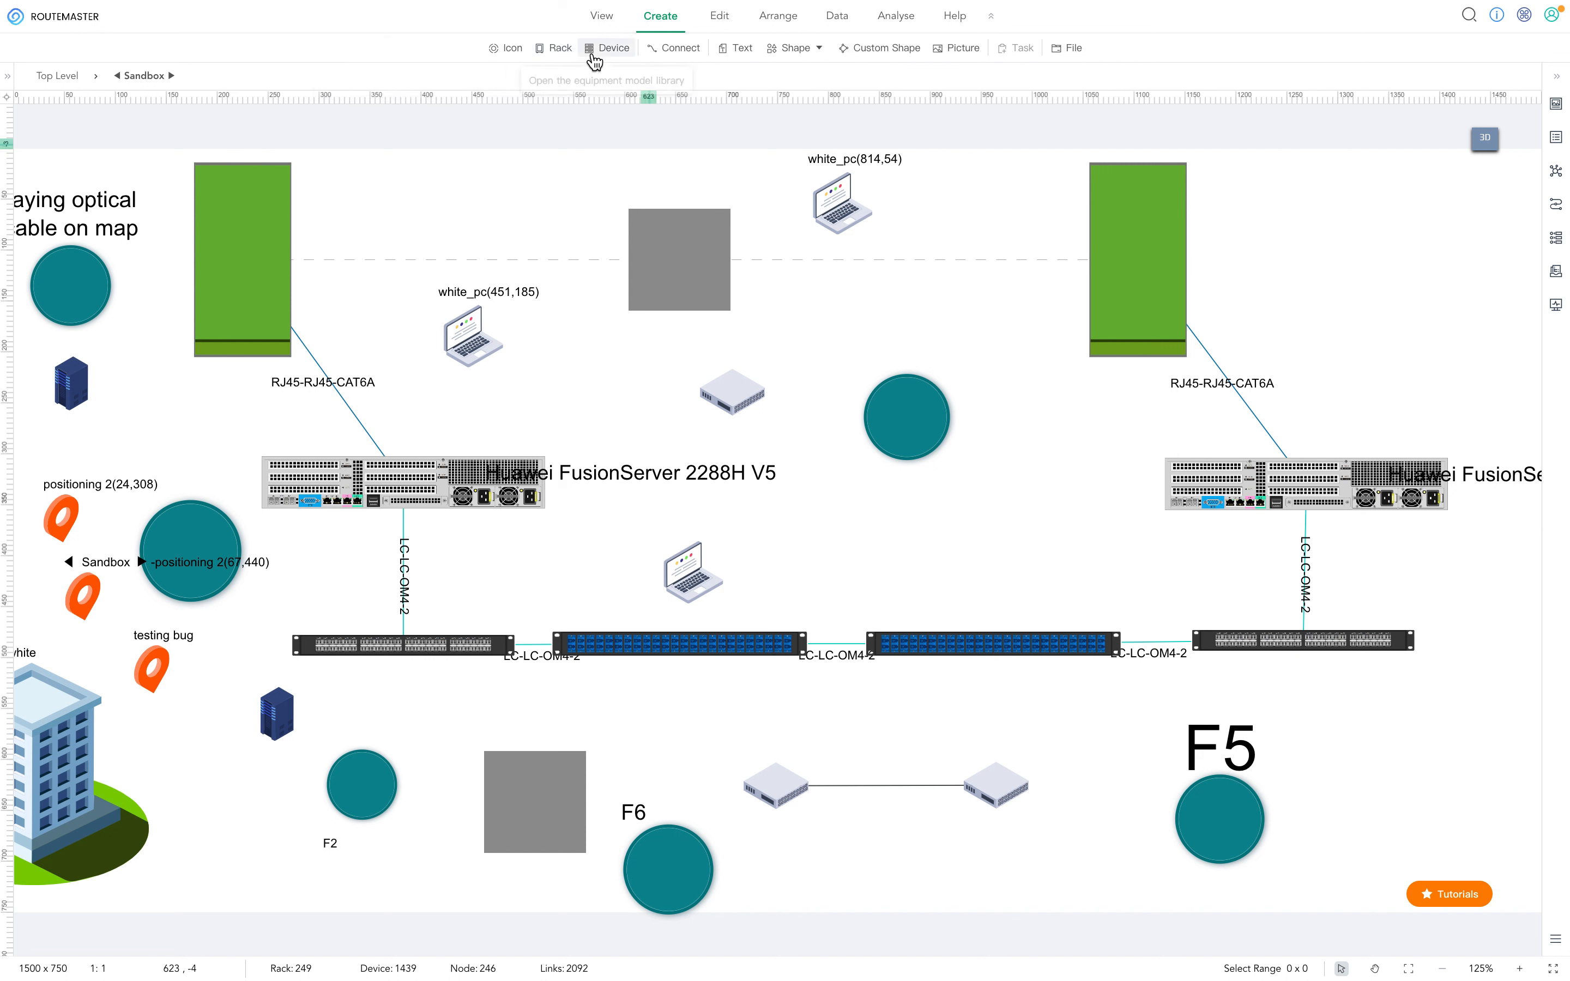
Step: Open the model library beside the Sandbox scene and look through its icon, rack, device and link models
left_click(7, 81)
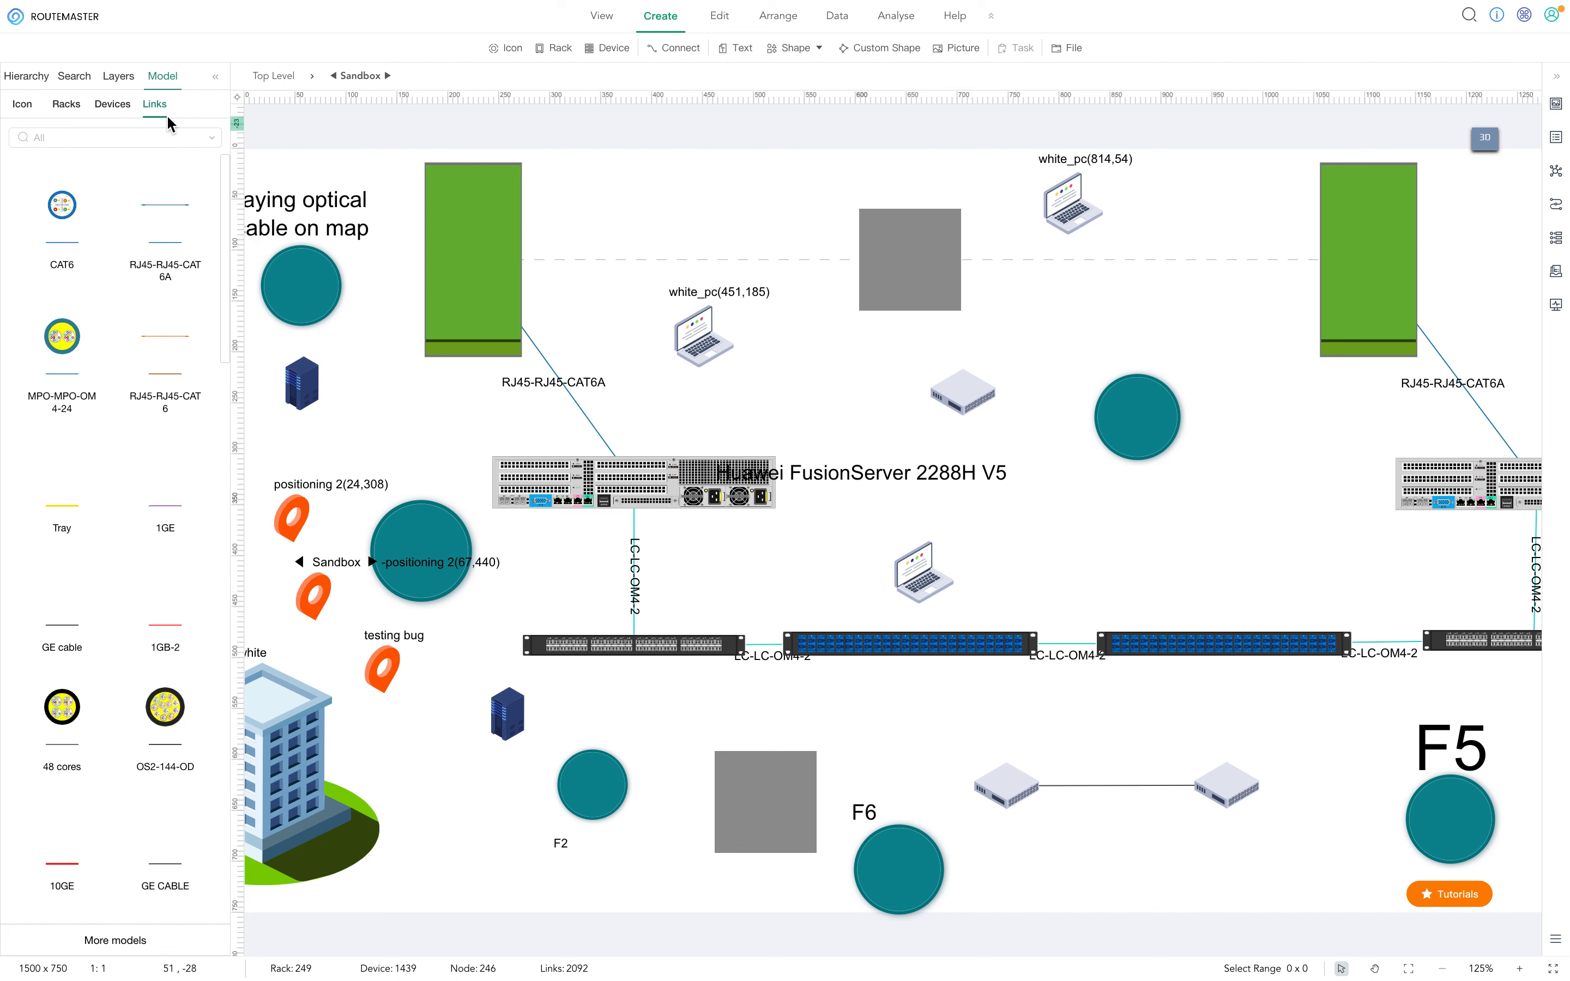
left_click(16, 110)
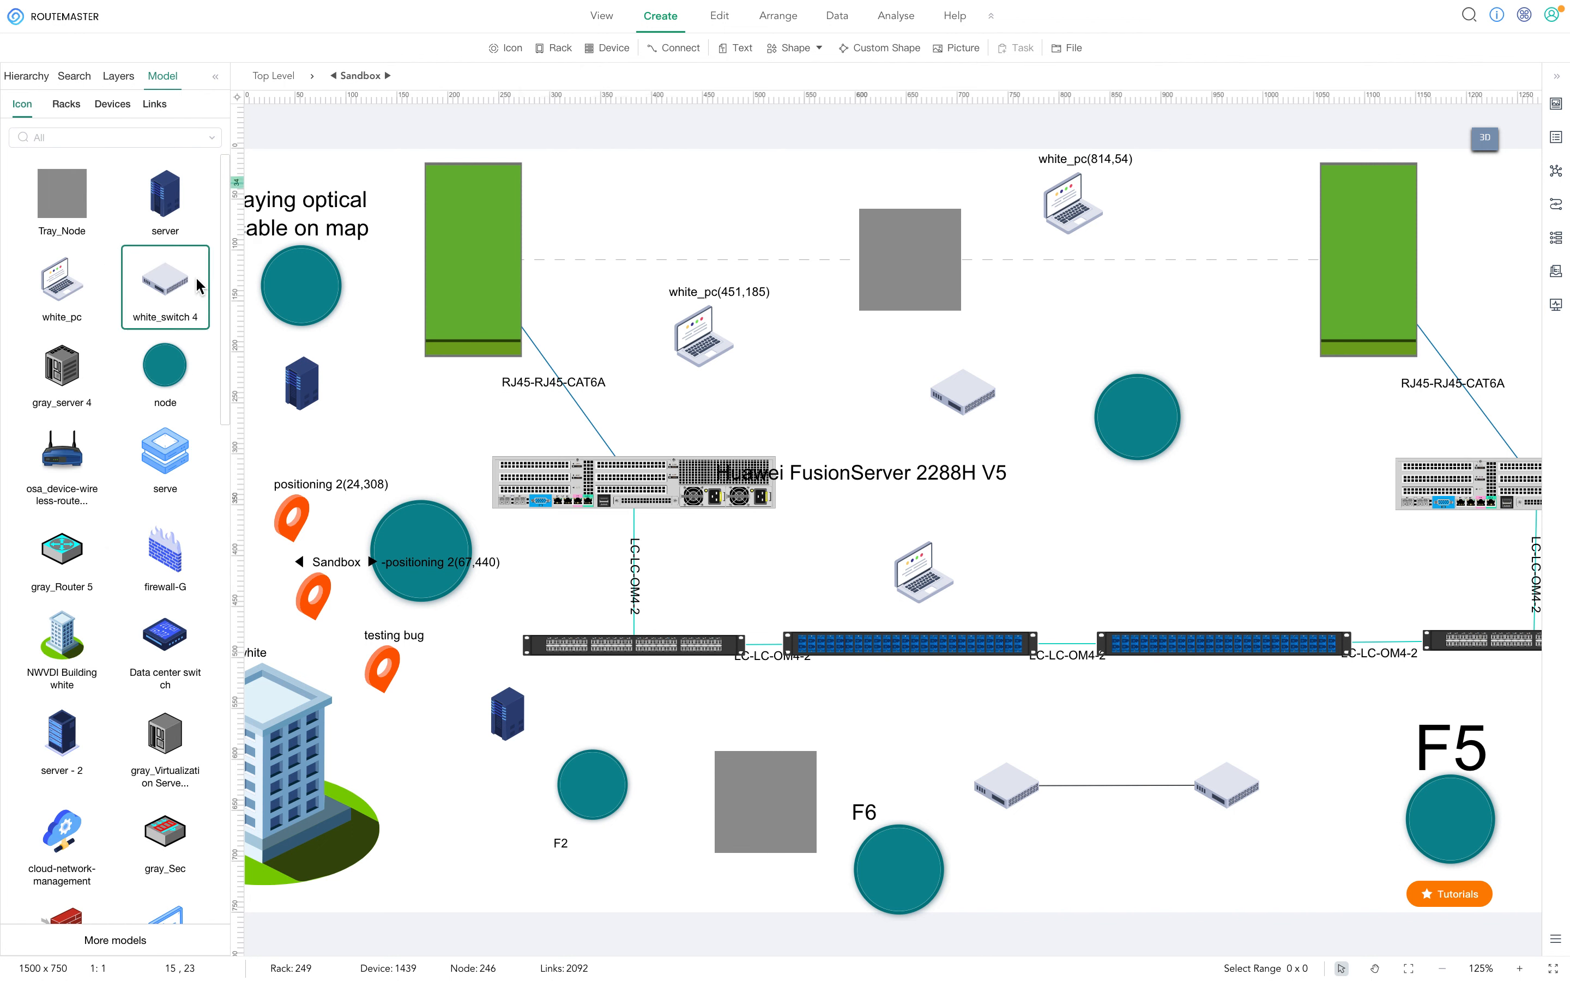
scroll(146, 376, "down", 6)
scroll(144, 376, "up", 6)
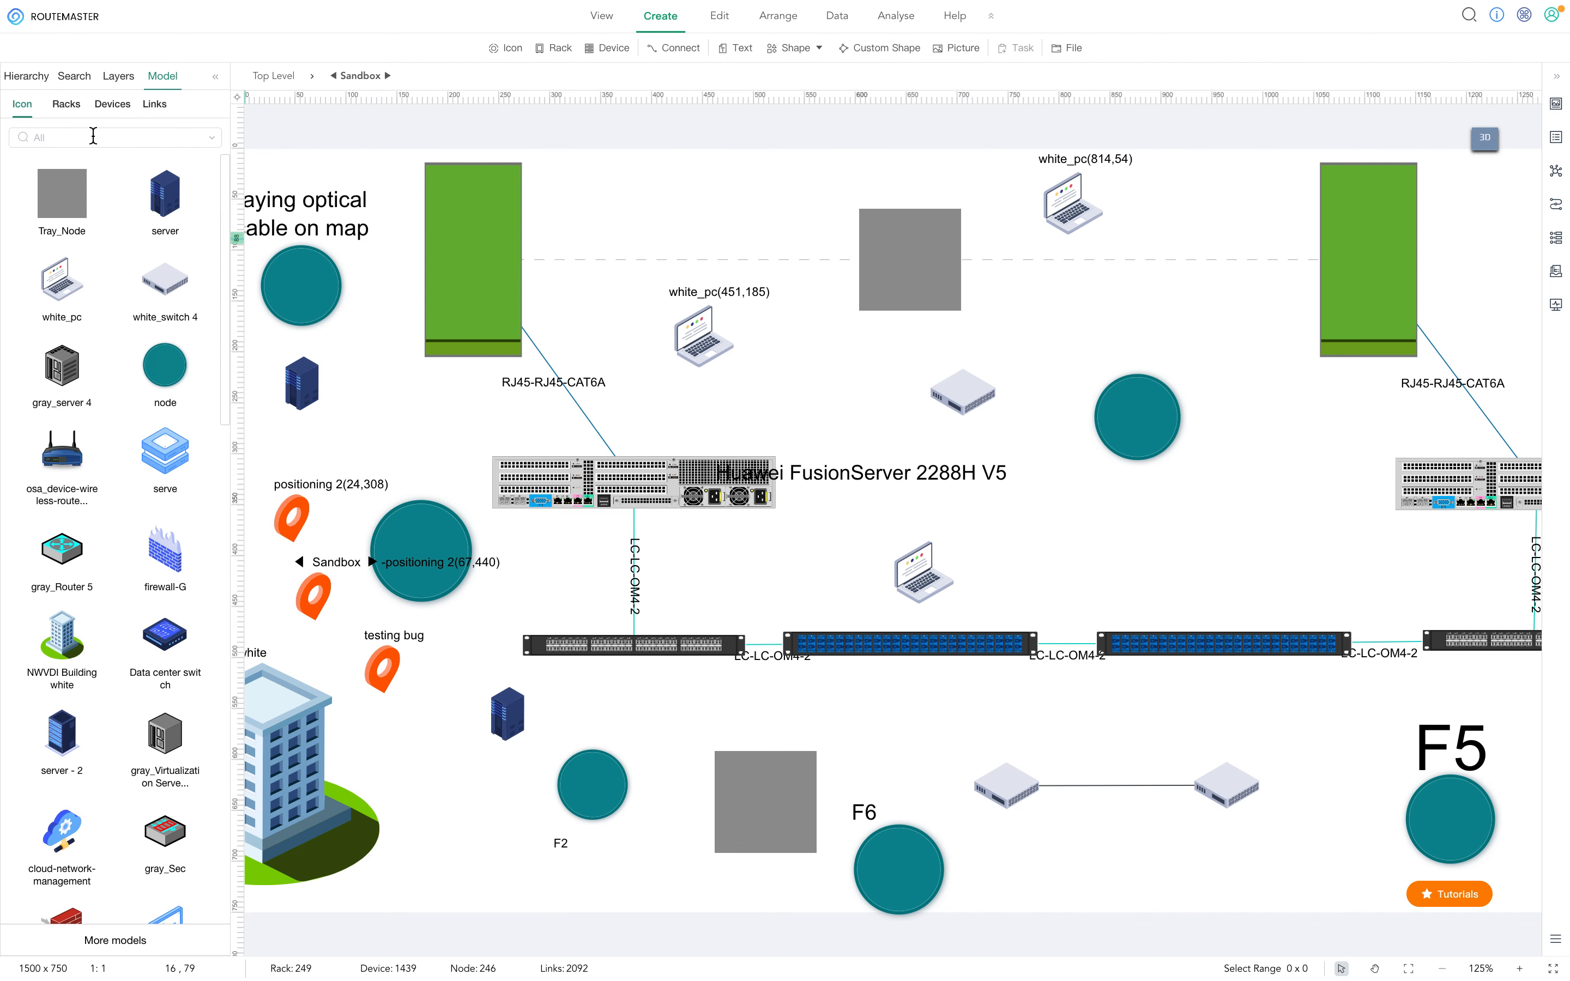
left_click(62, 112)
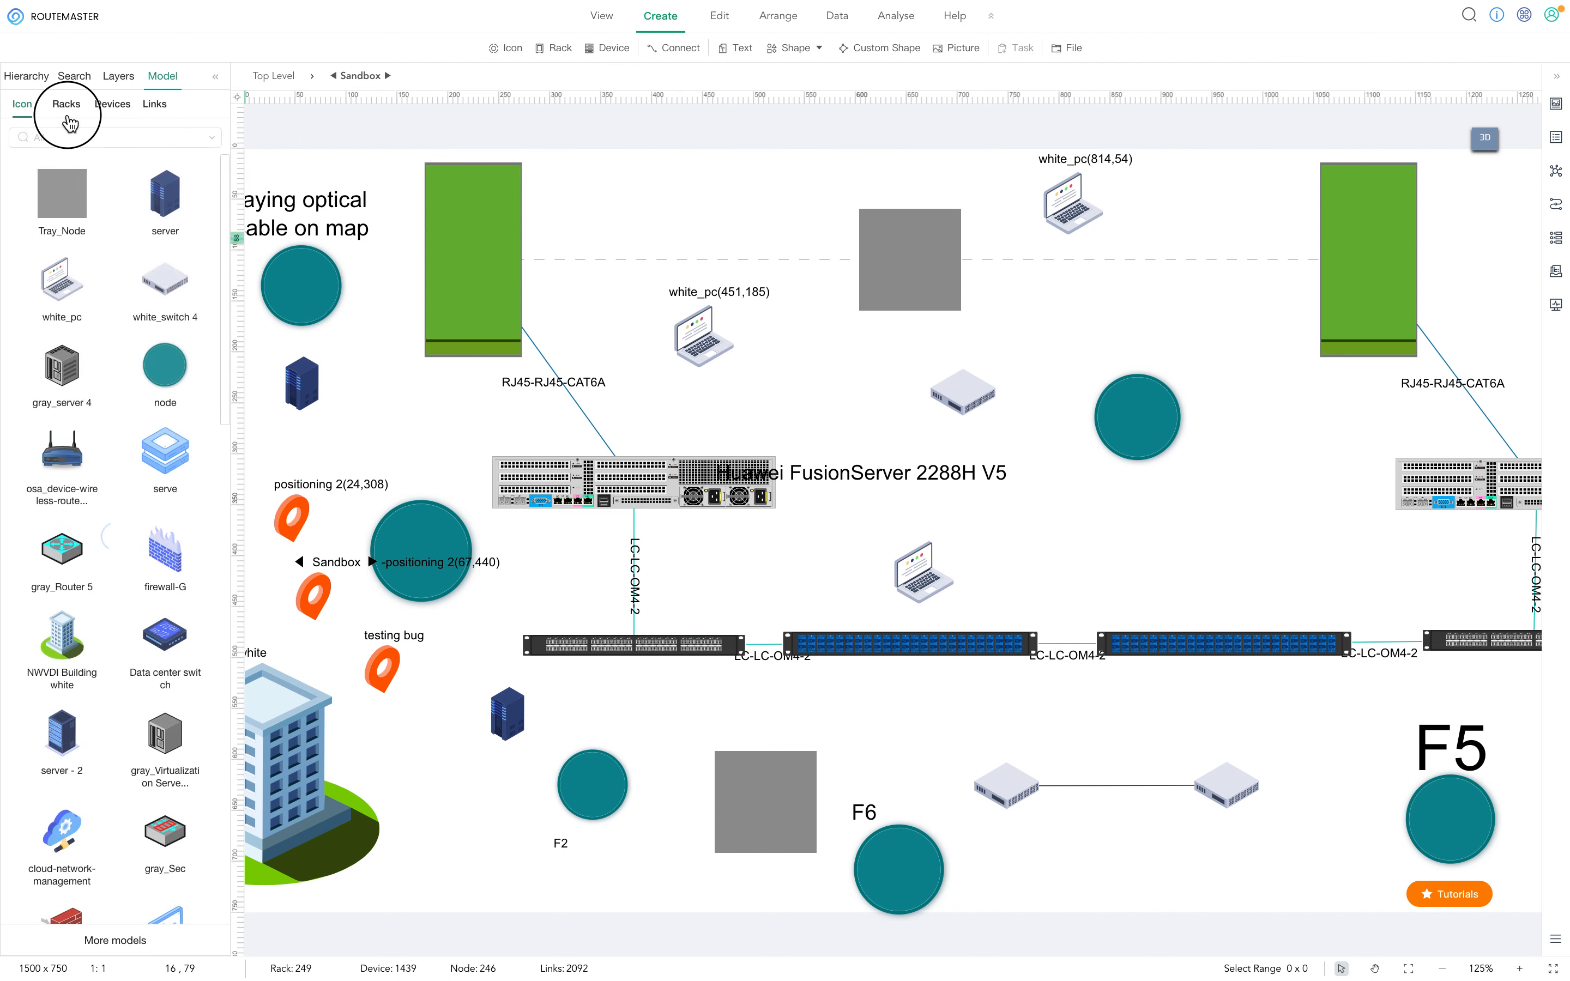
left_click(106, 112)
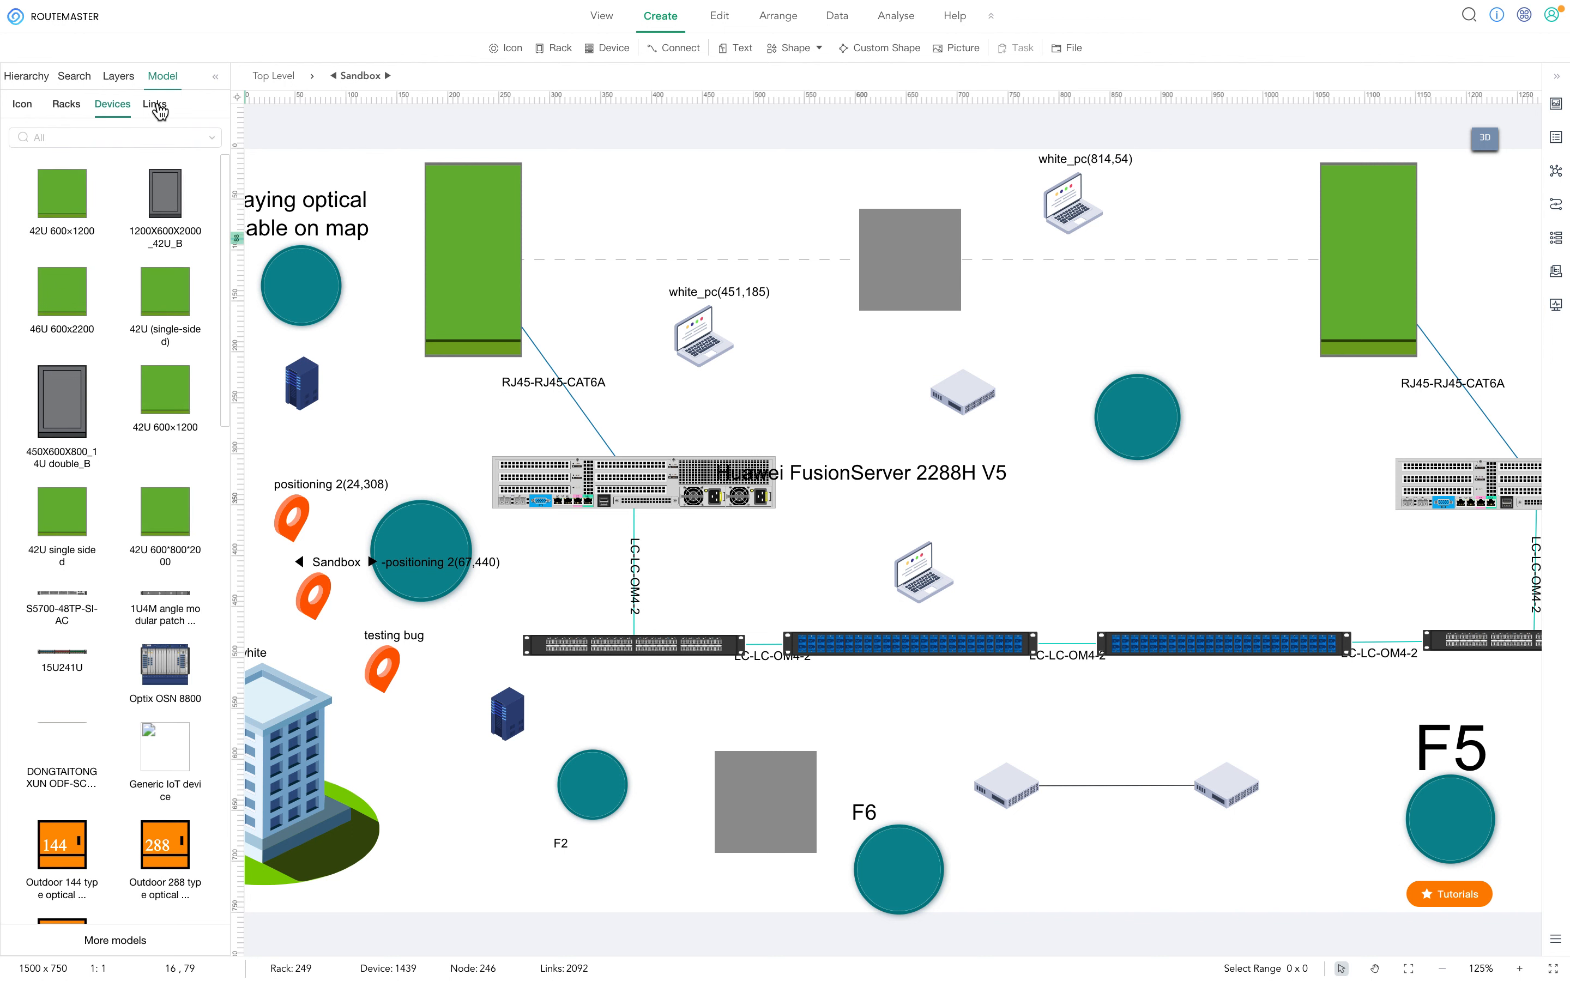
left_click(156, 105)
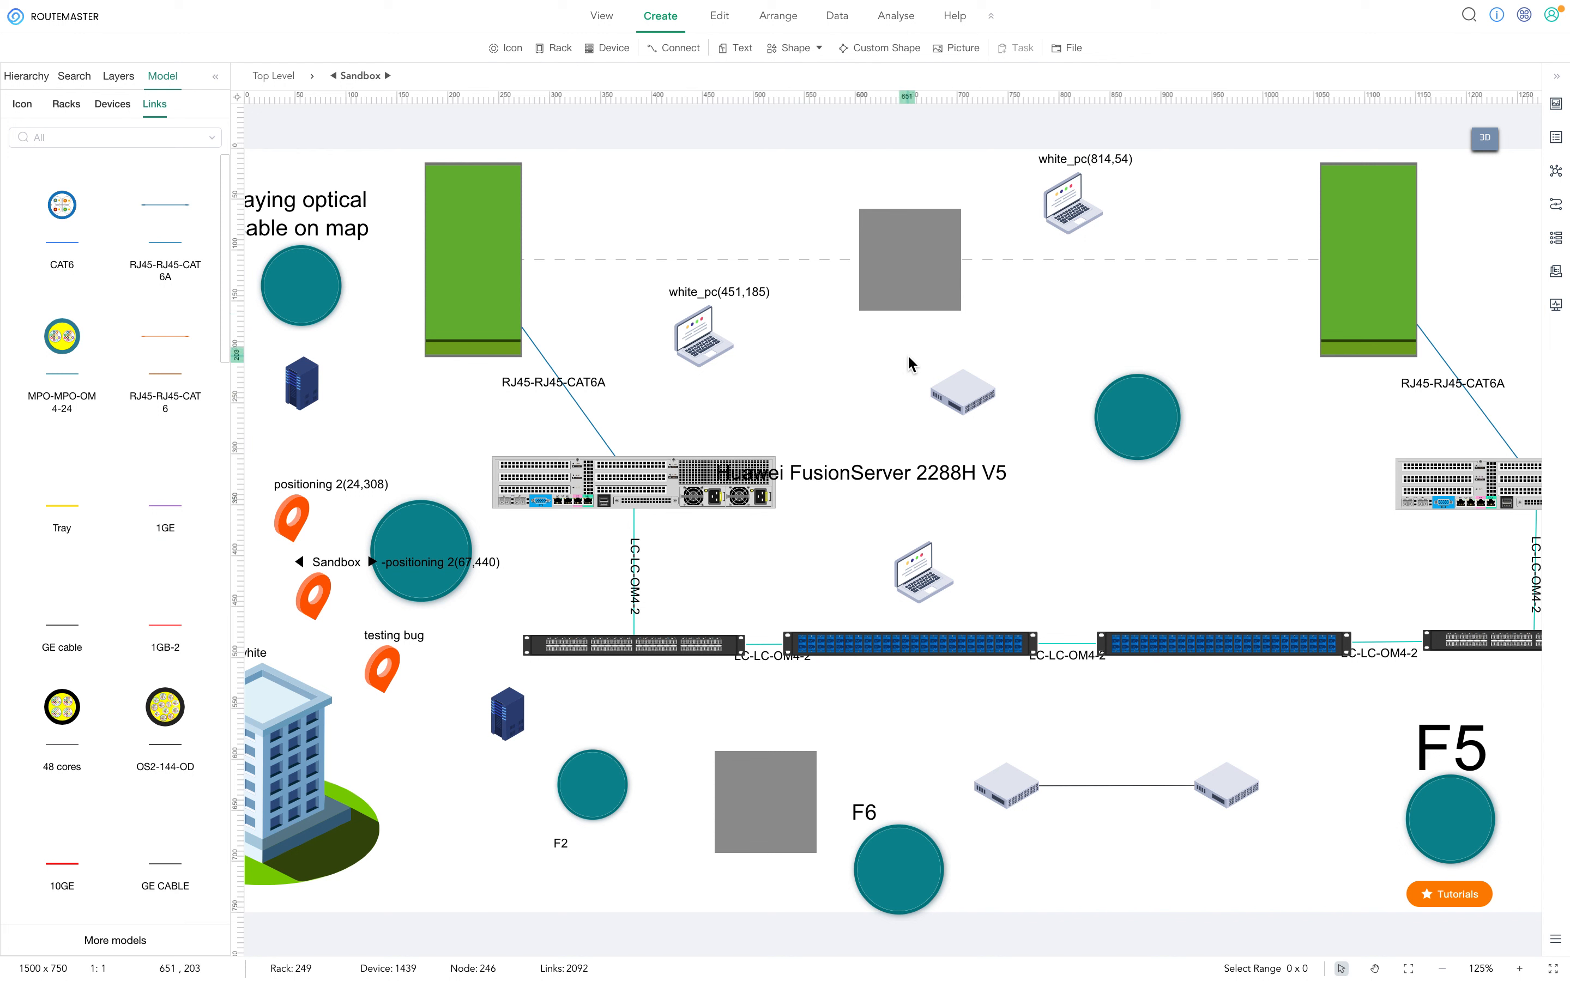
Step: Place a white_pc icon above the existing white_pc(451,185) in the Sandbox scene and enter its inner scene, dismissing the scene-creation options
left_click(33, 110)
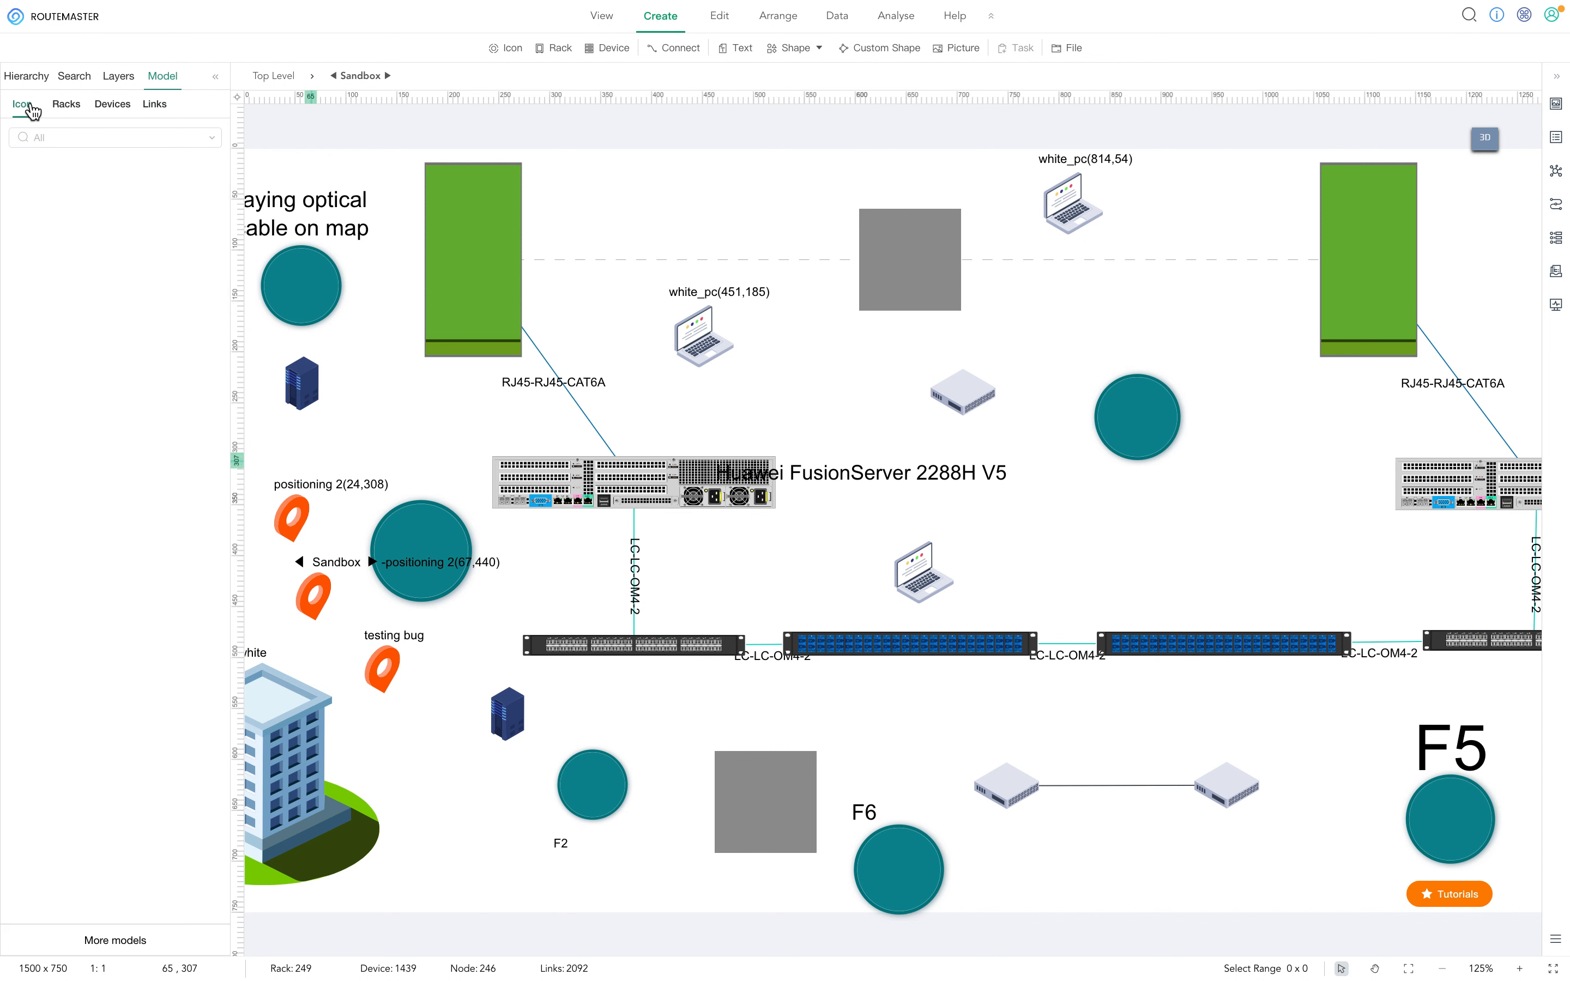
left_click_drag(65, 286, 691, 214)
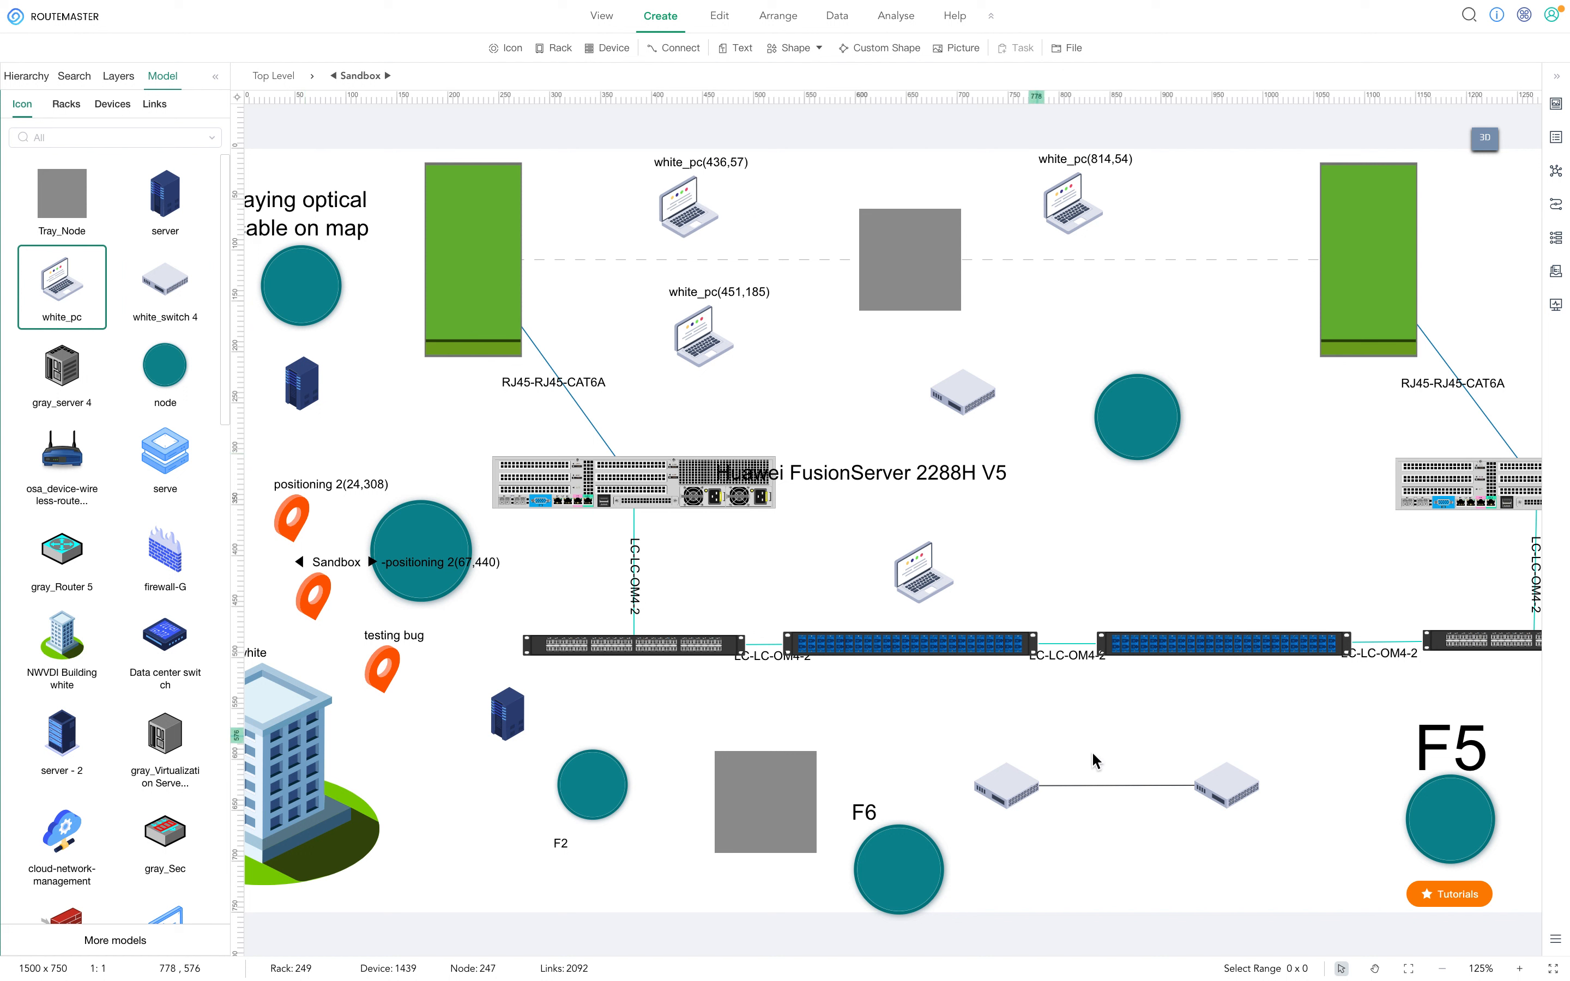
double_click(668, 221)
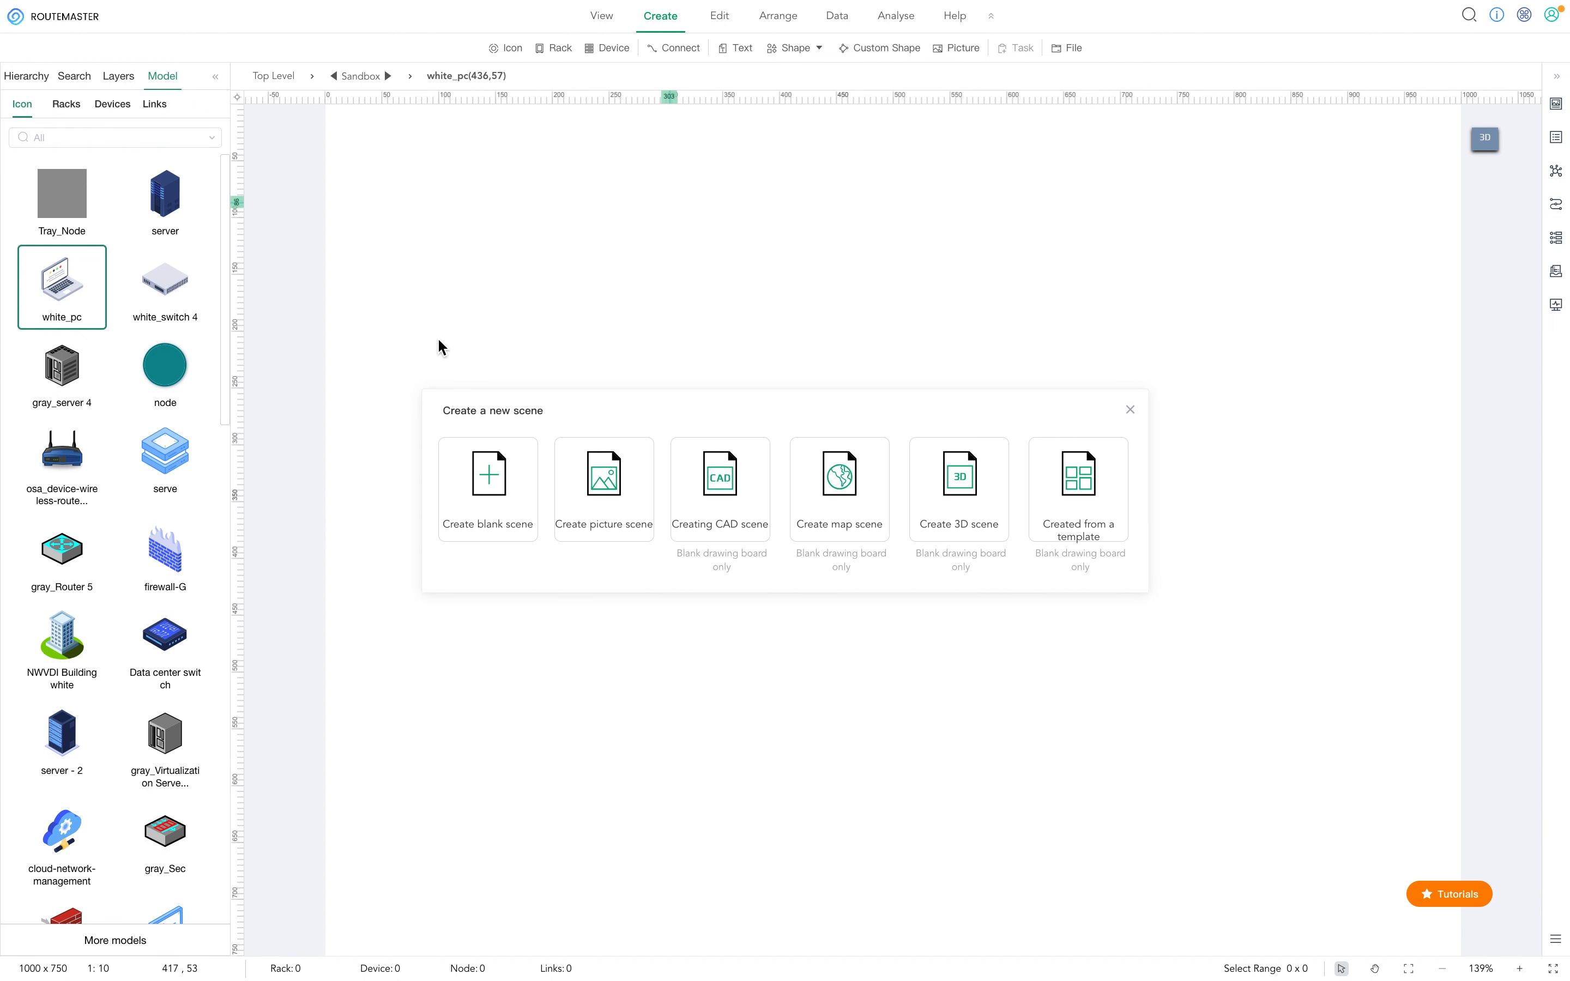
left_click(1130, 412)
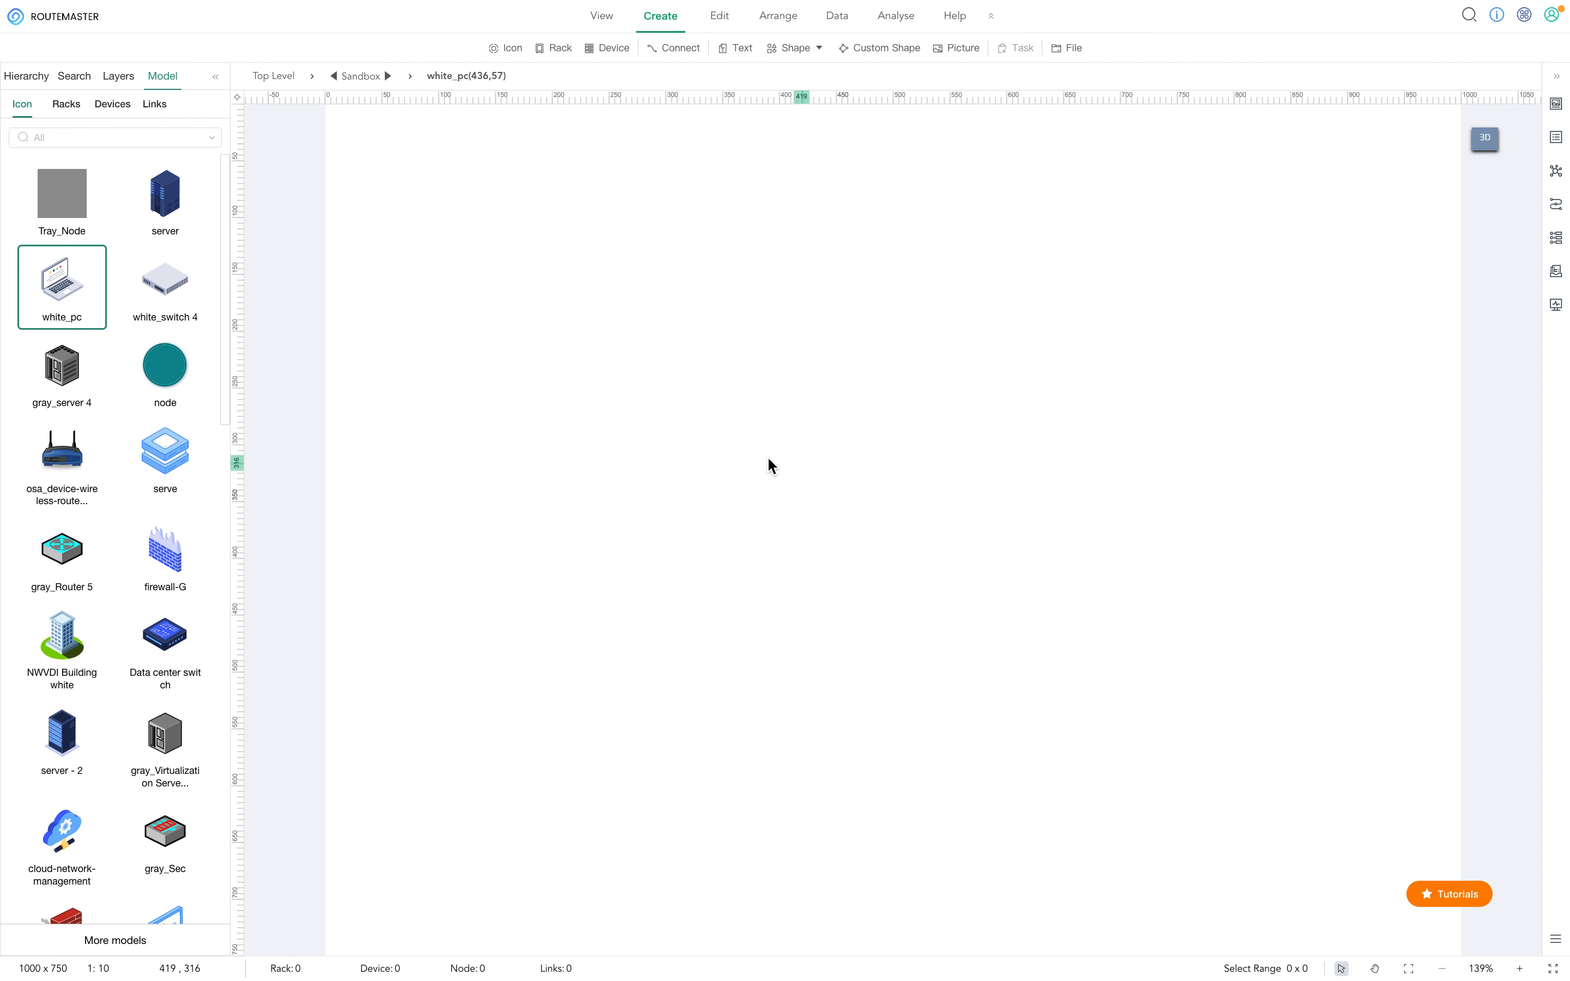
Step: Place a server icon in the empty white_pc scene, enlarge it and move it near the upper-left corner of the drawing board
left_click_drag(165, 195, 583, 240)
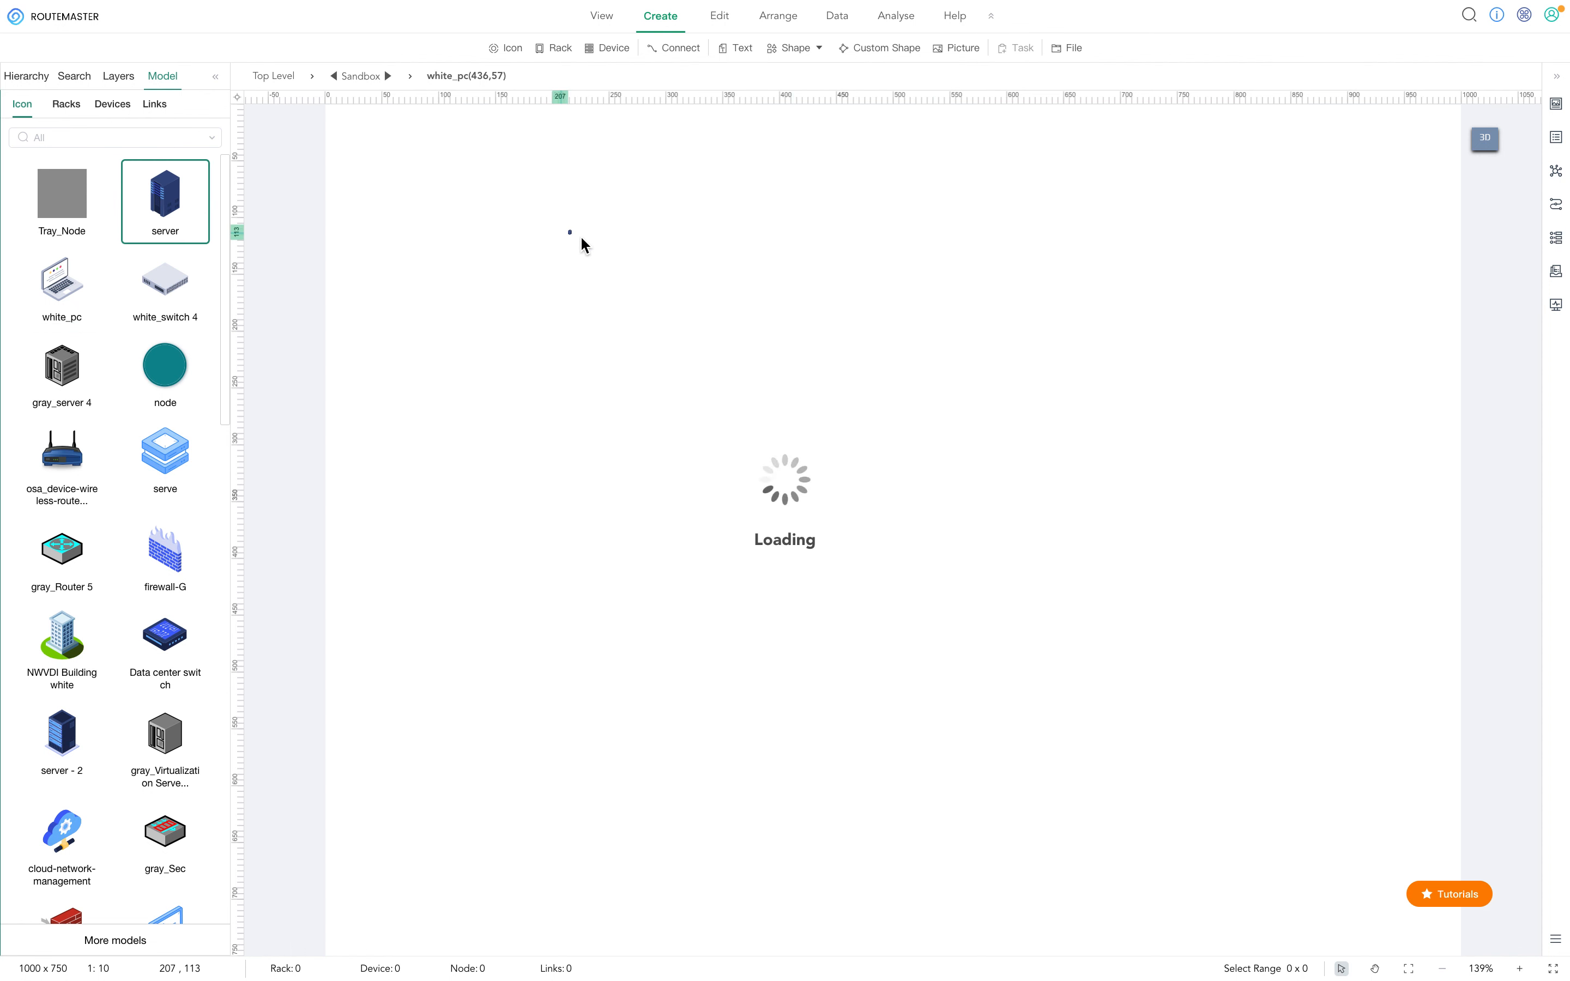
left_click(563, 234)
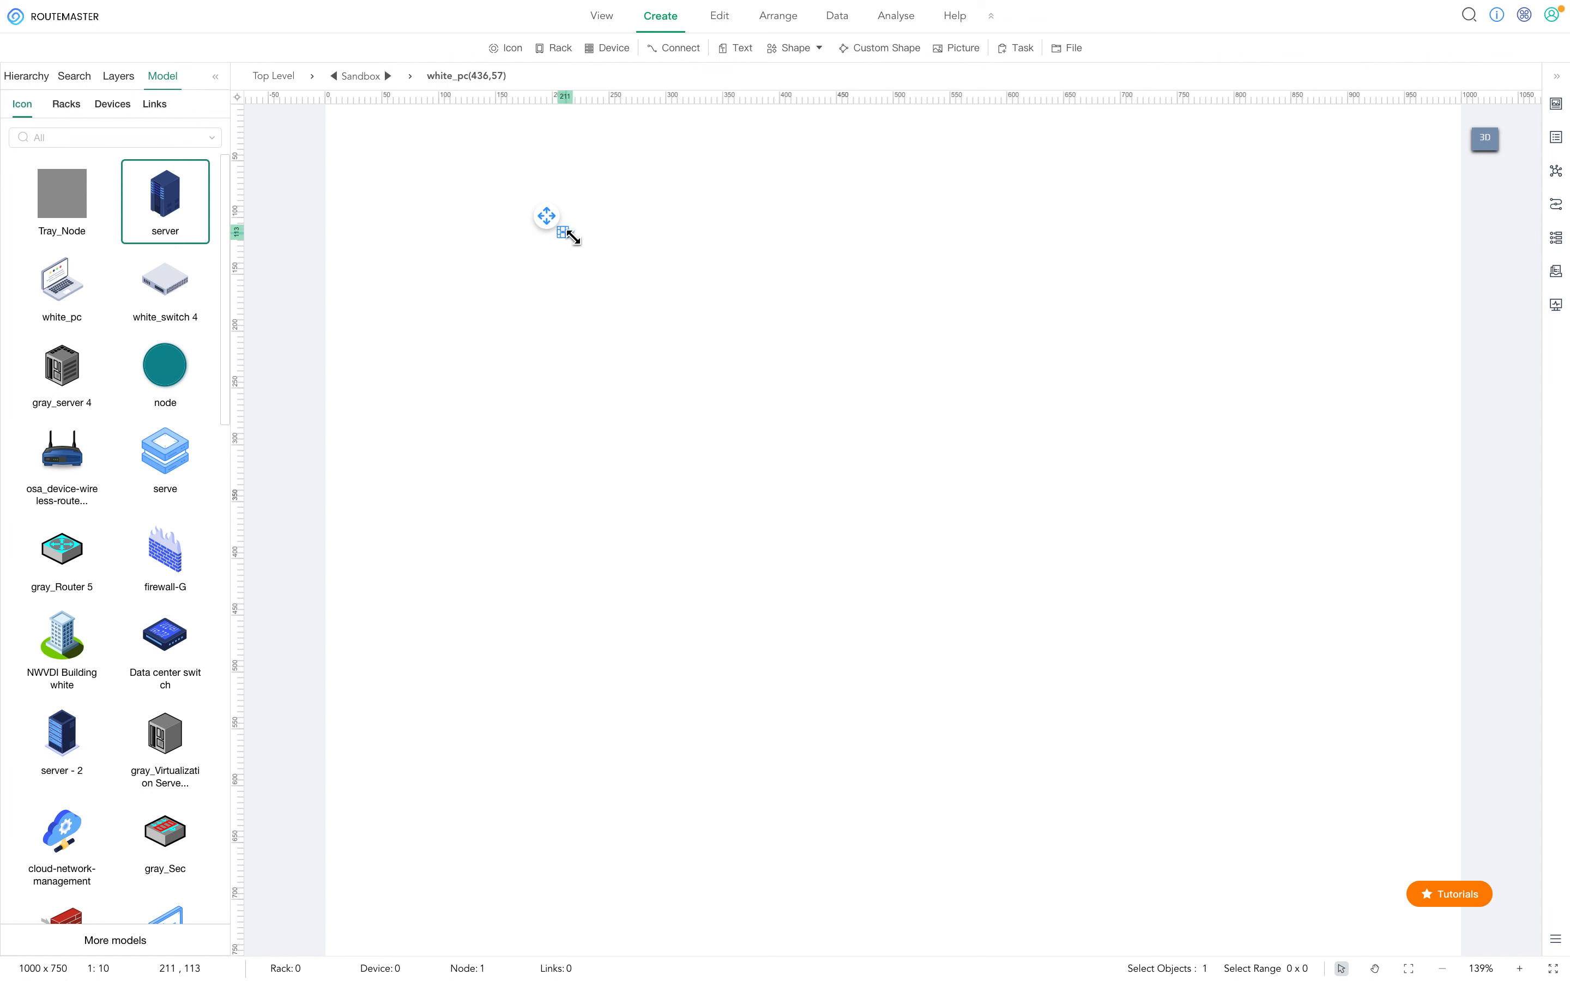
left_click_drag(569, 237, 740, 408)
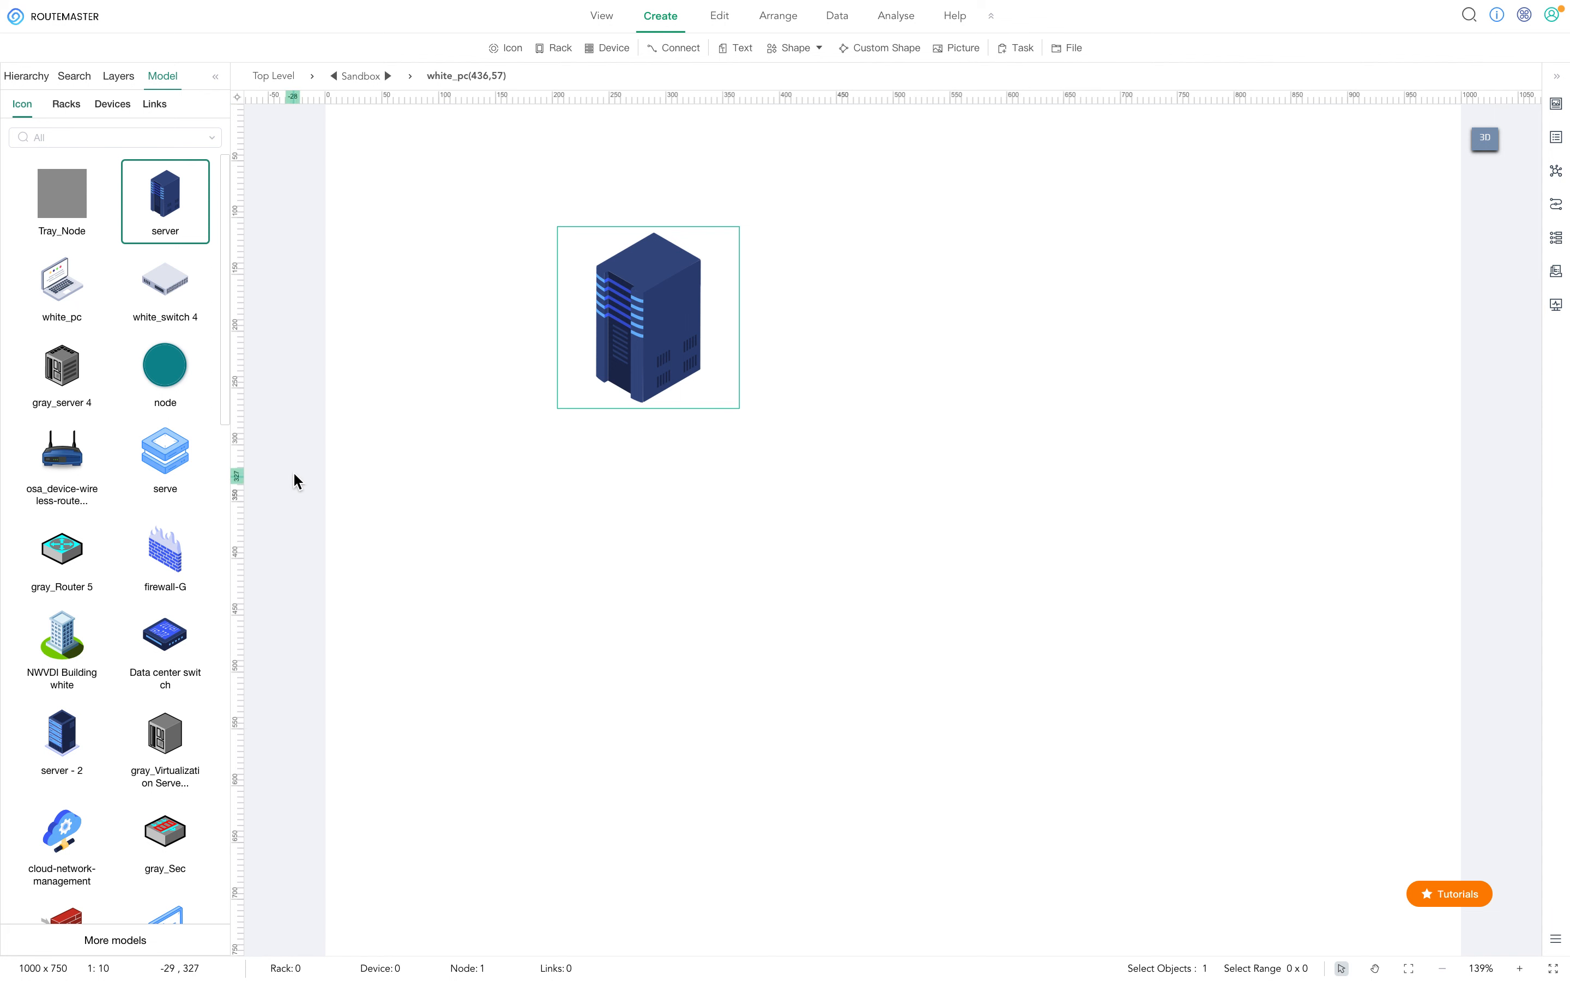
left_click(625, 352)
left_click_drag(625, 352, 416, 239)
left_click(546, 388)
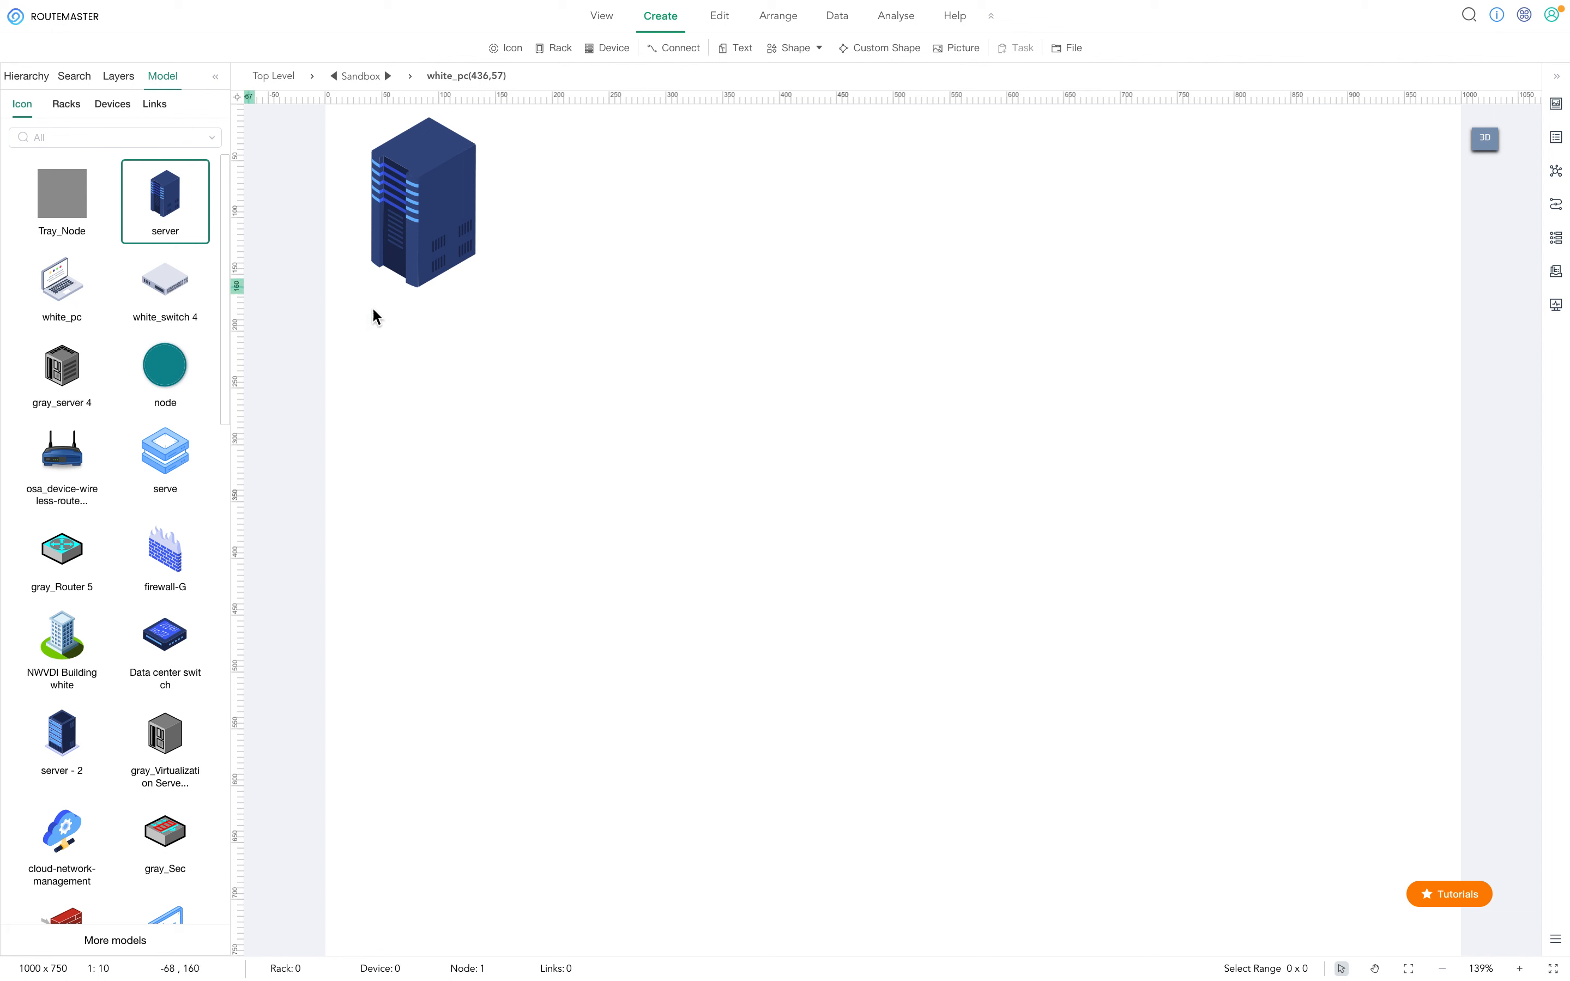
Step: Place a 42U 600×1200 rack to the right of the server icon and open the rack's interior view
left_click(70, 112)
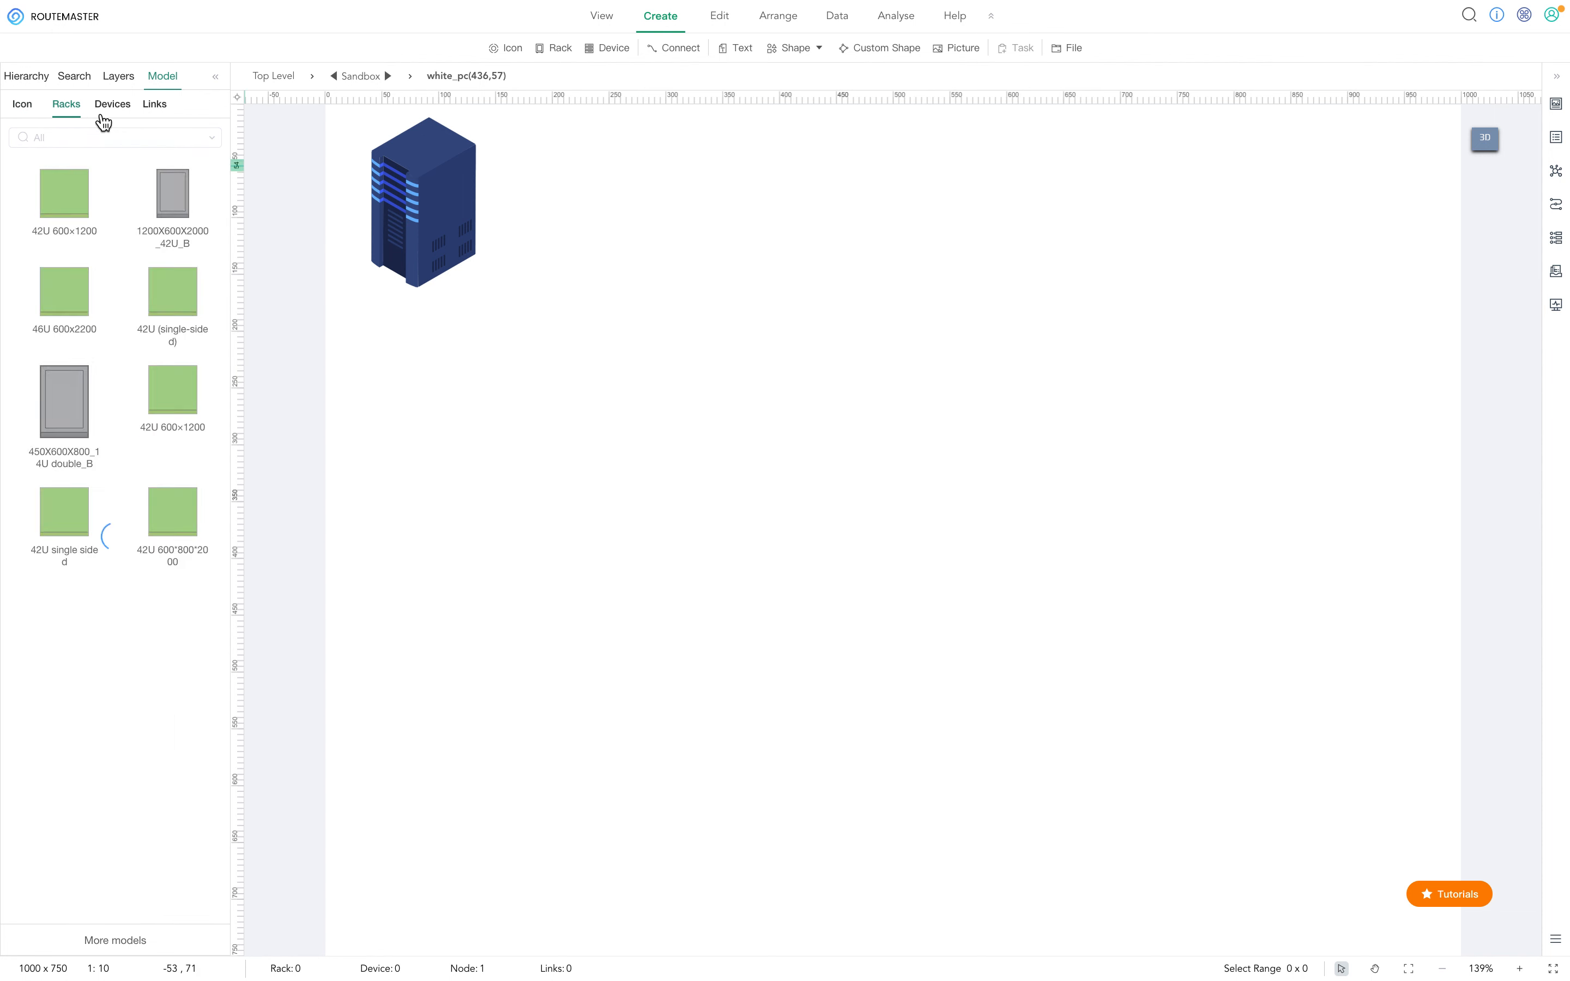
left_click_drag(63, 170, 577, 233)
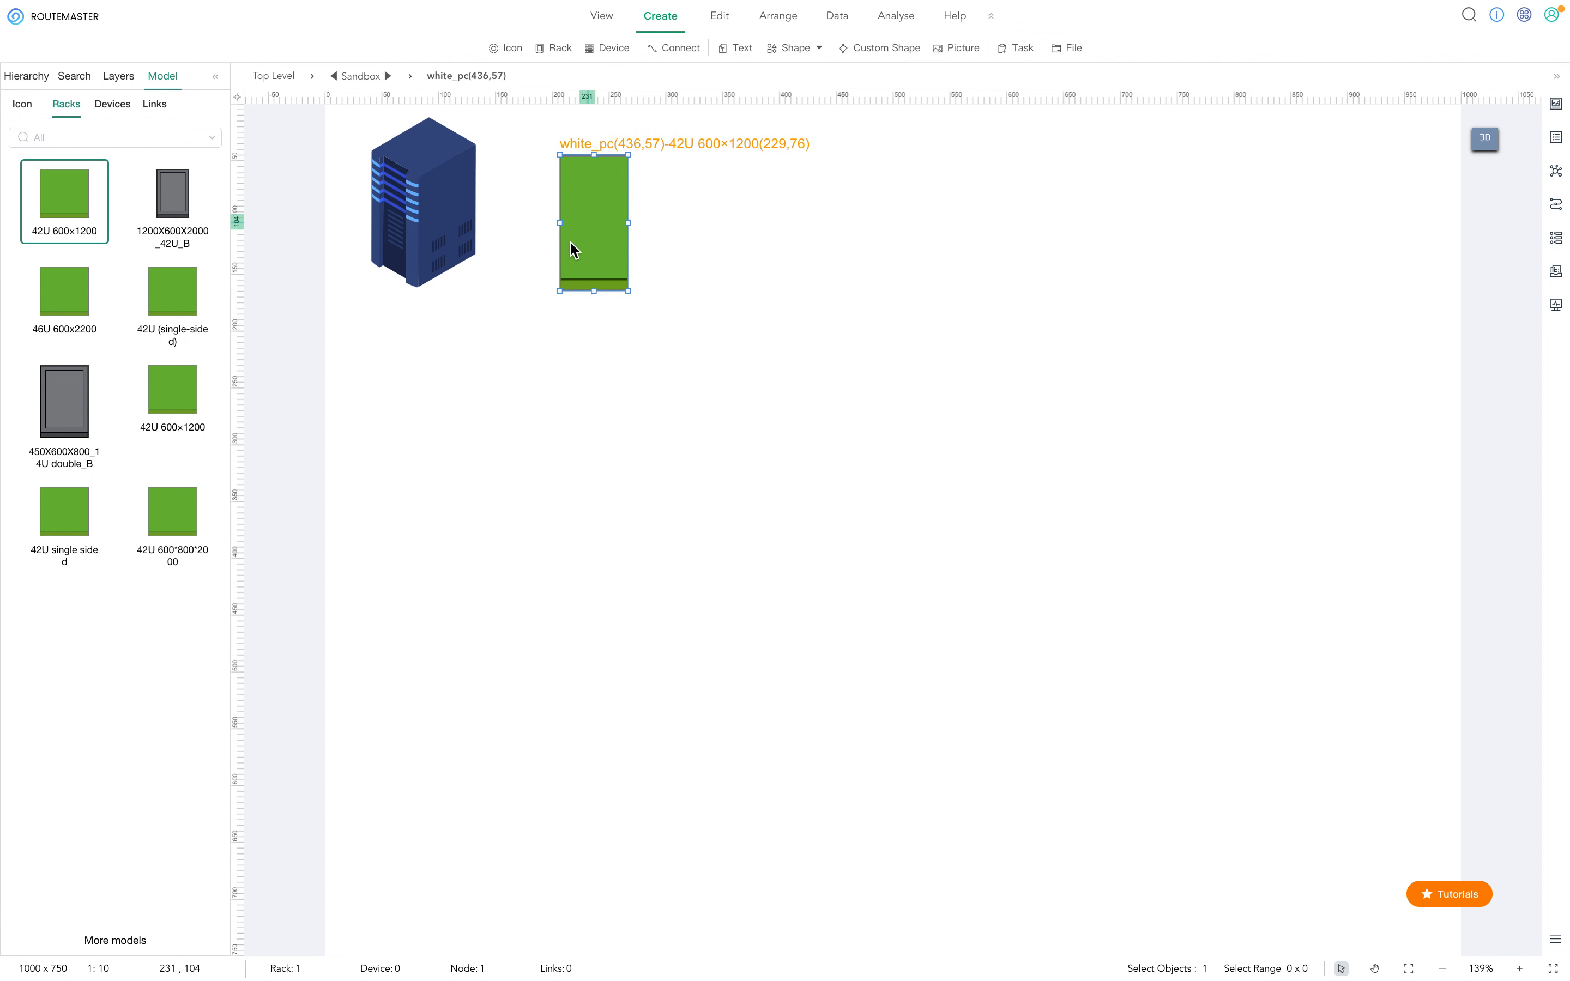
double_click(610, 249)
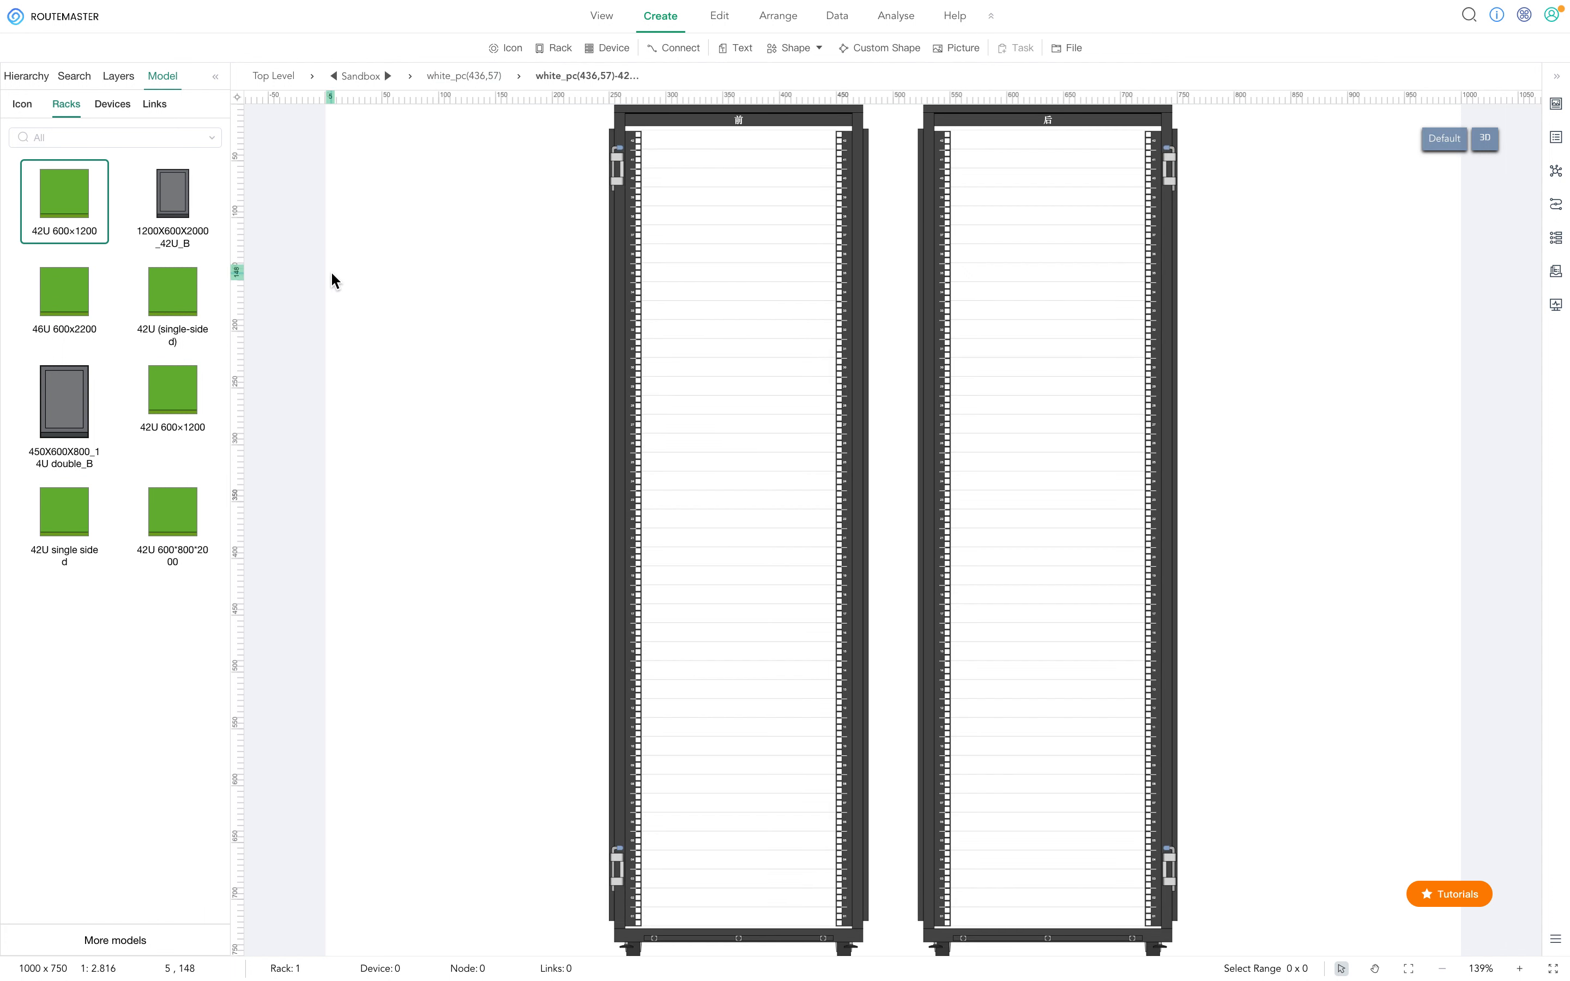
Step: Mount a Huawei FusionServer 2288H near the top of the rack's front side and a CP122-1U024-00GY-H device a few units below it
left_click(100, 108)
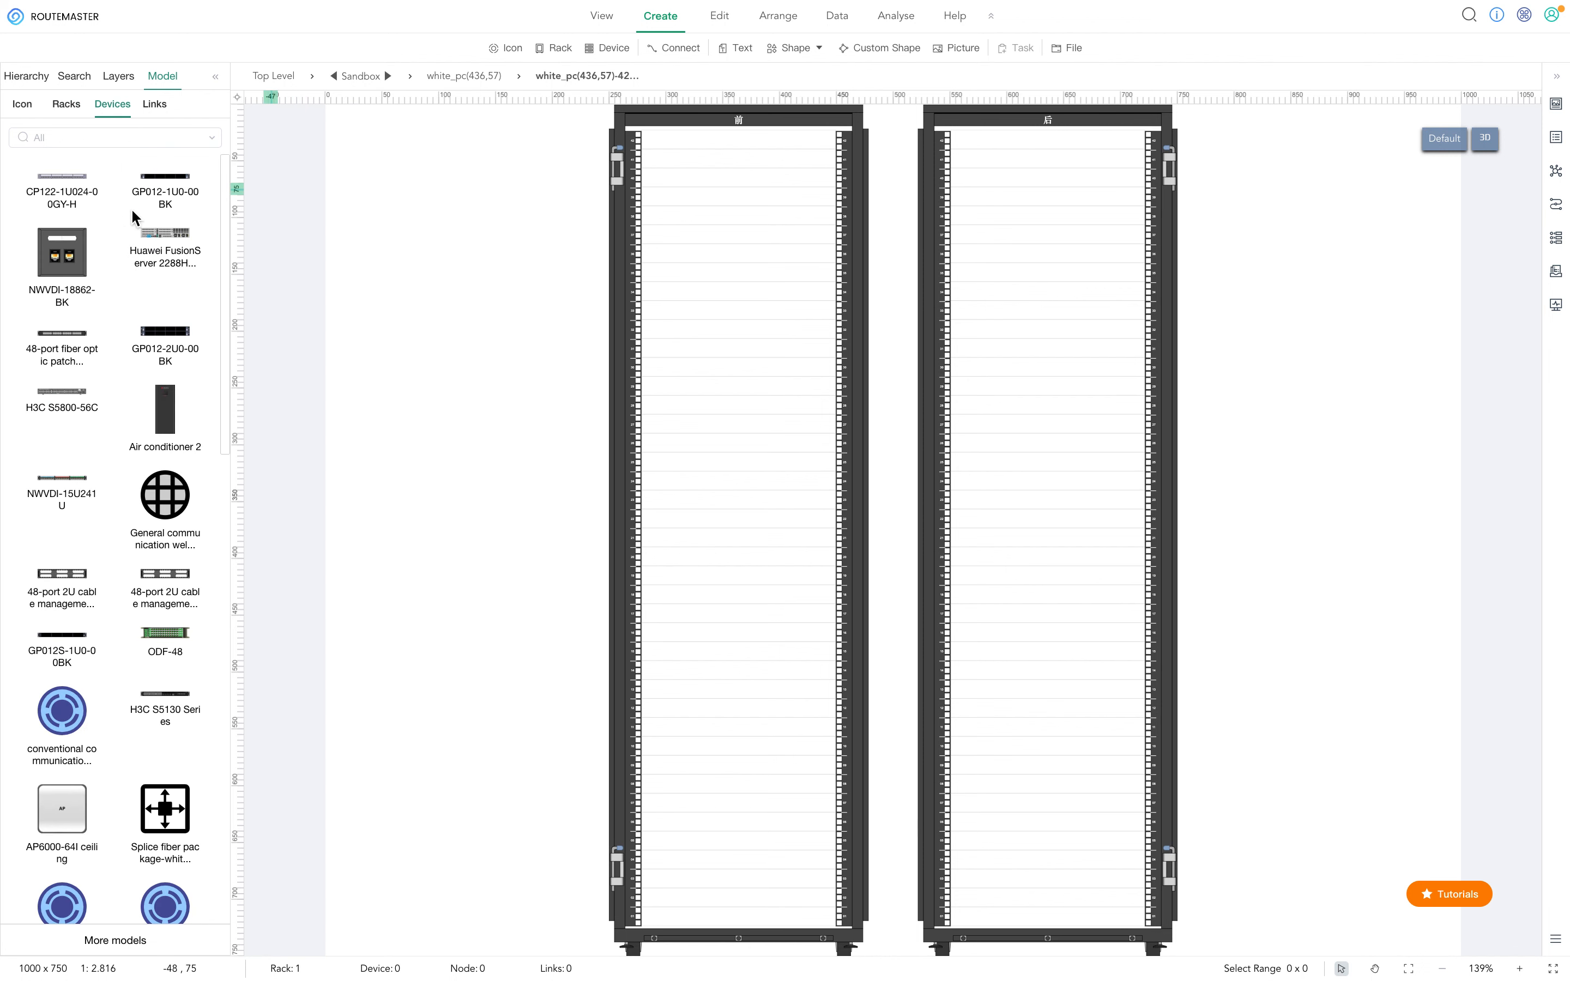
left_click_drag(175, 242, 730, 207)
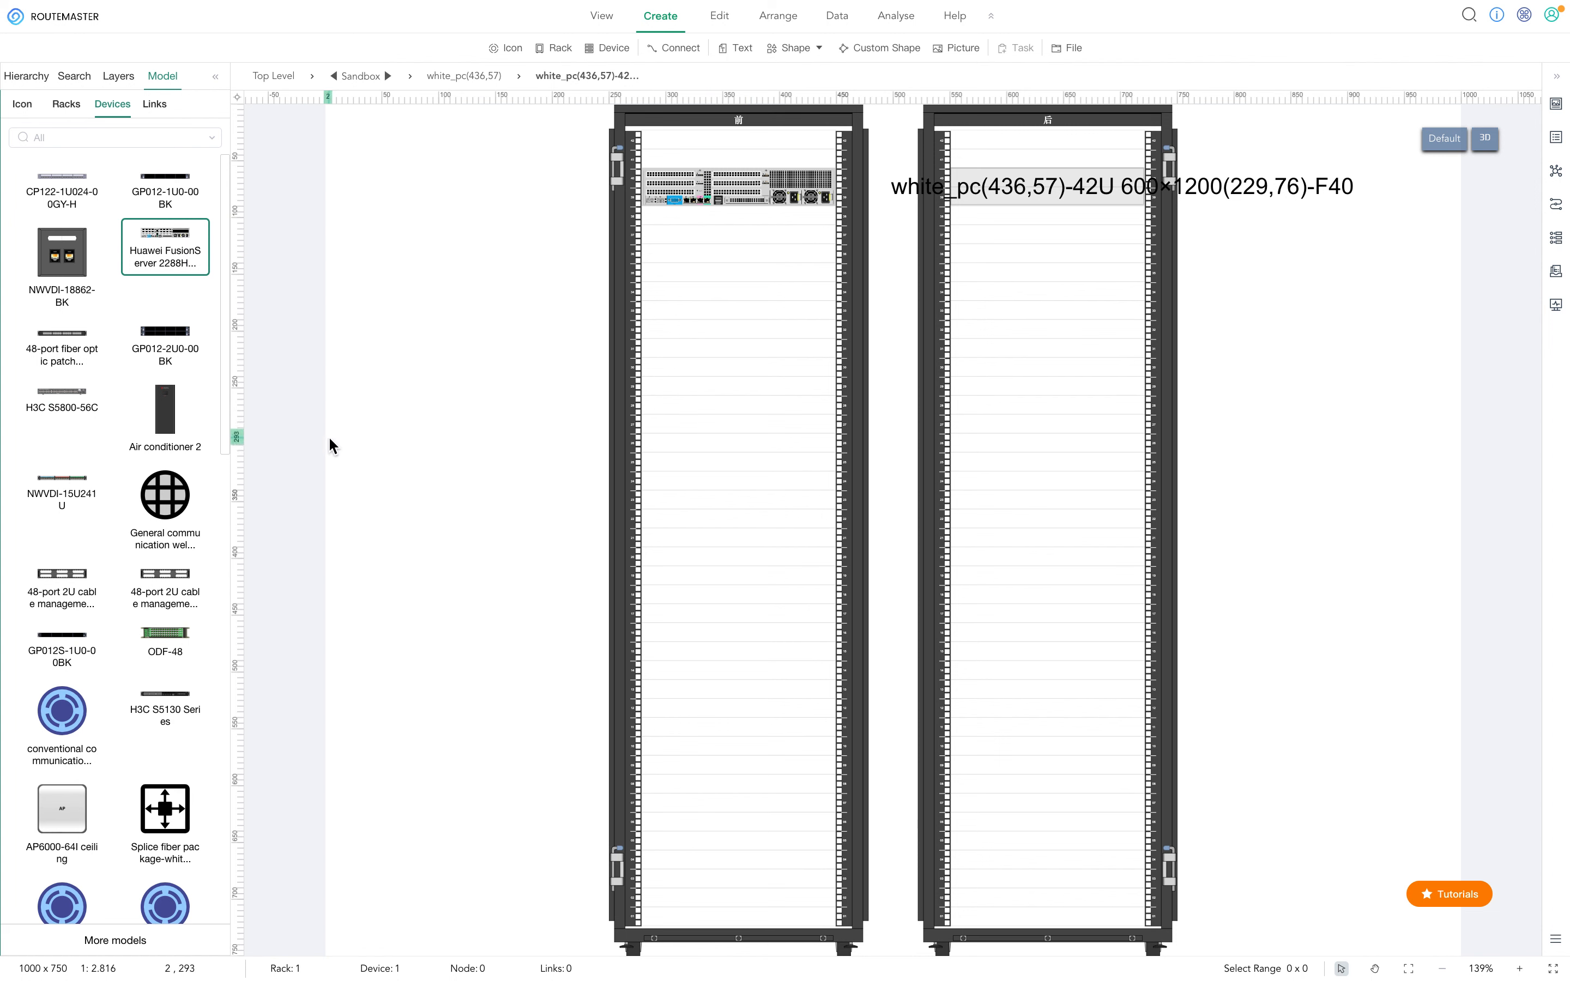
scroll(83, 547, "down", 5)
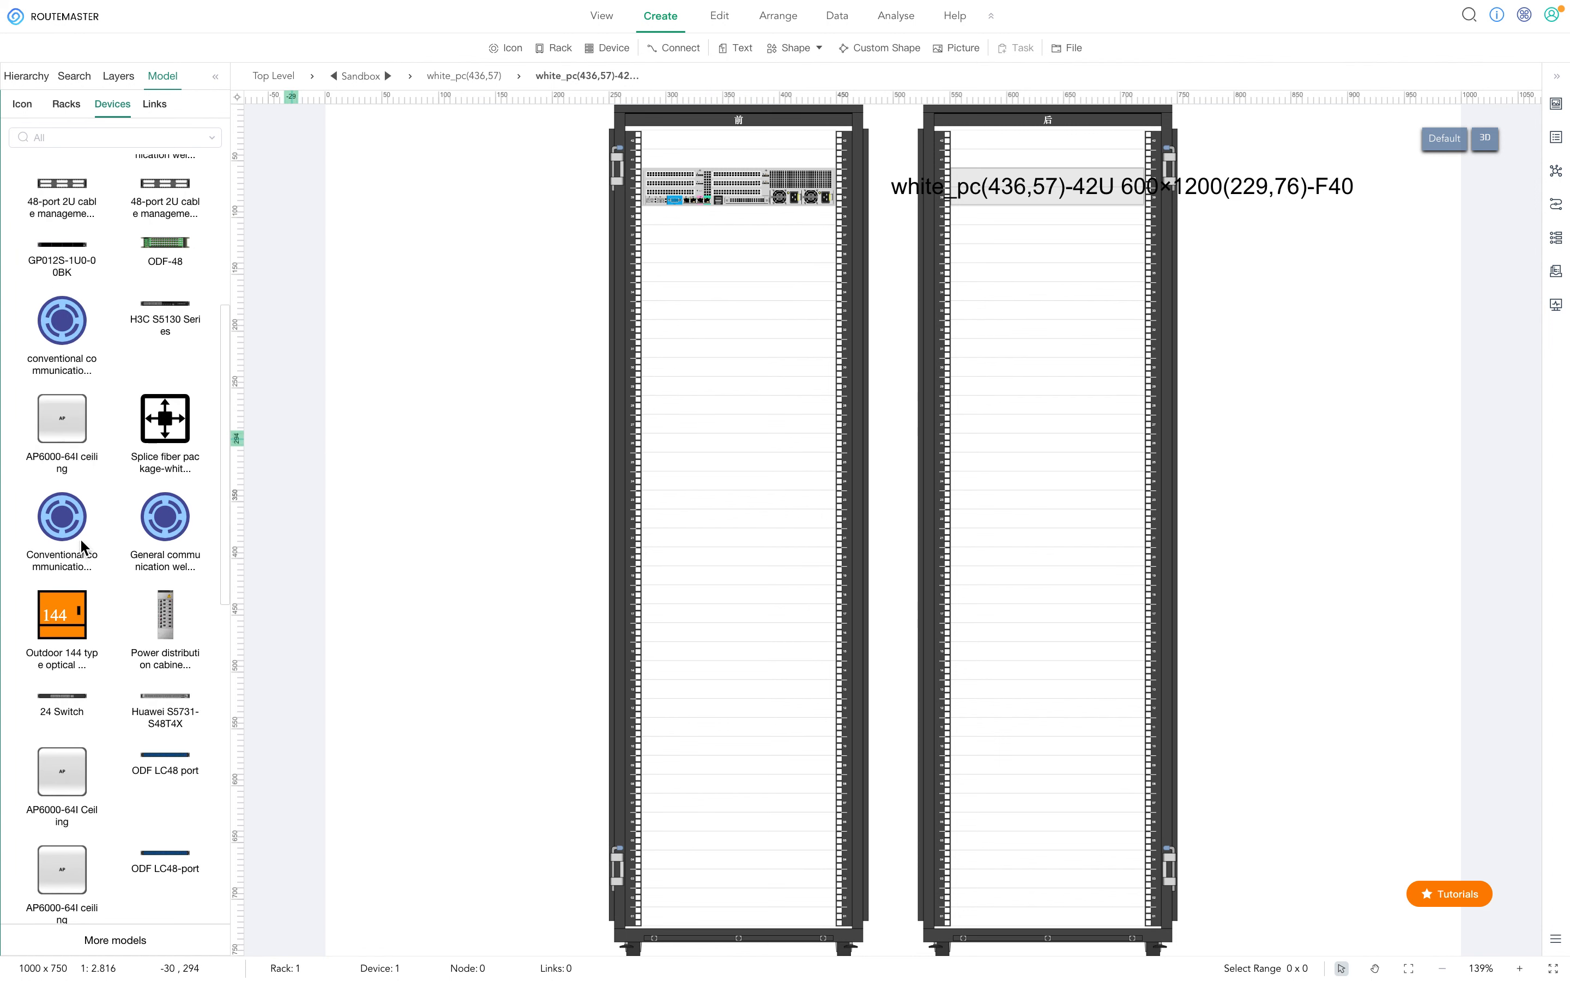
scroll(85, 541, "up", 5)
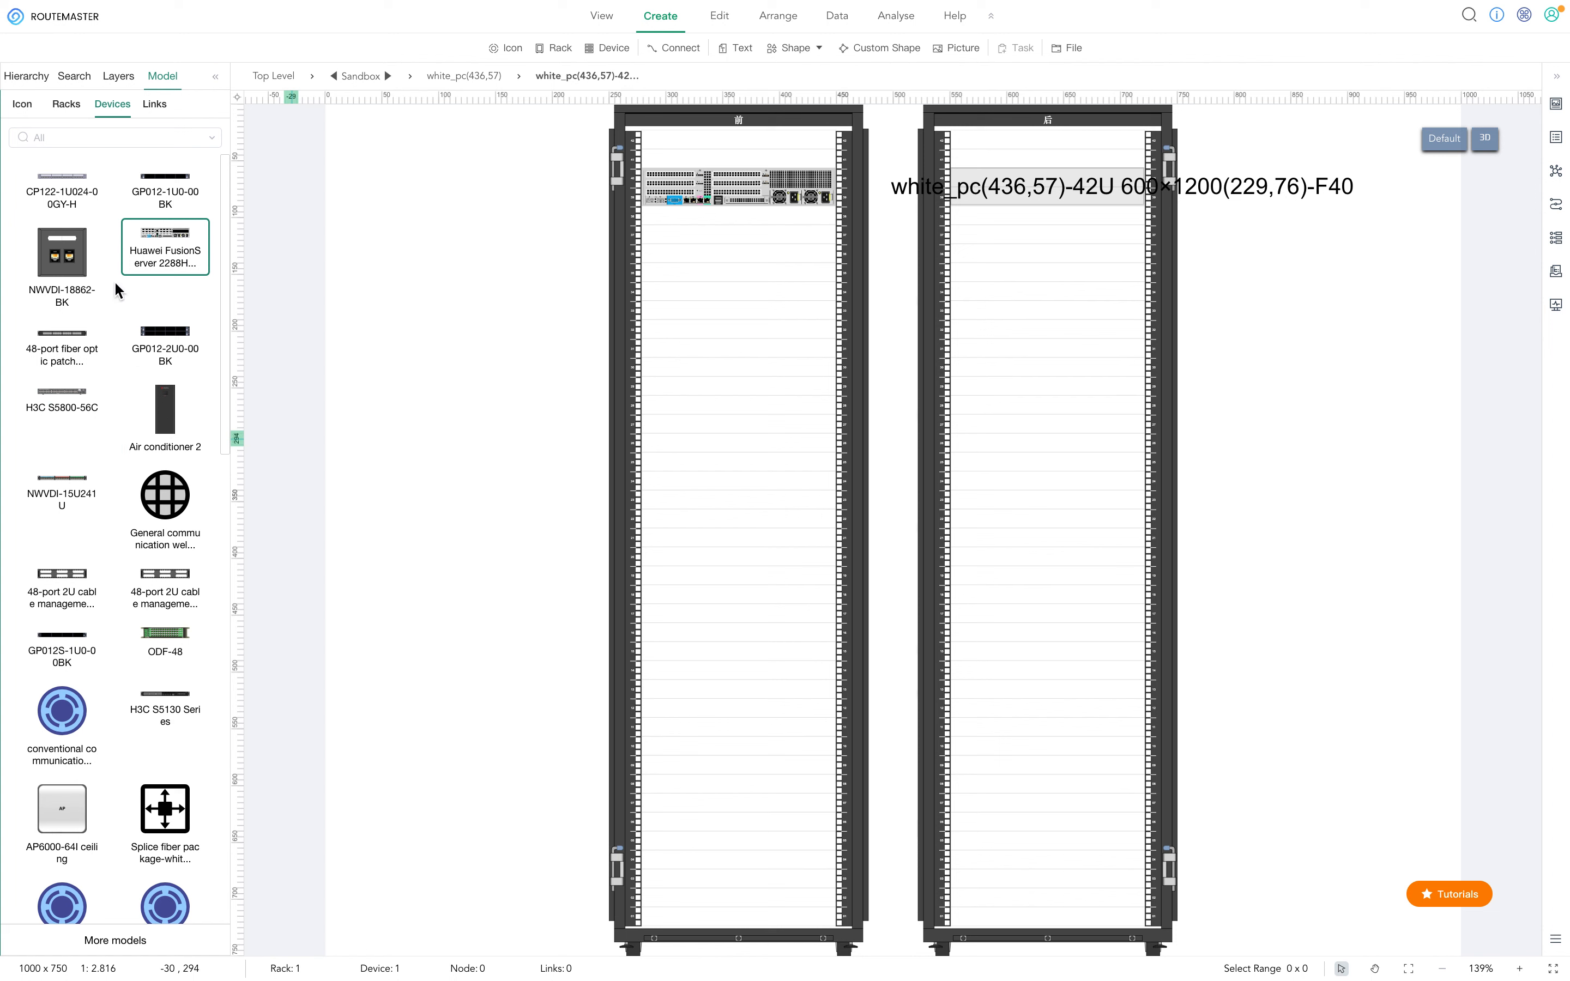
scroll(115, 483, "down", 5)
scroll(116, 482, "down", 1)
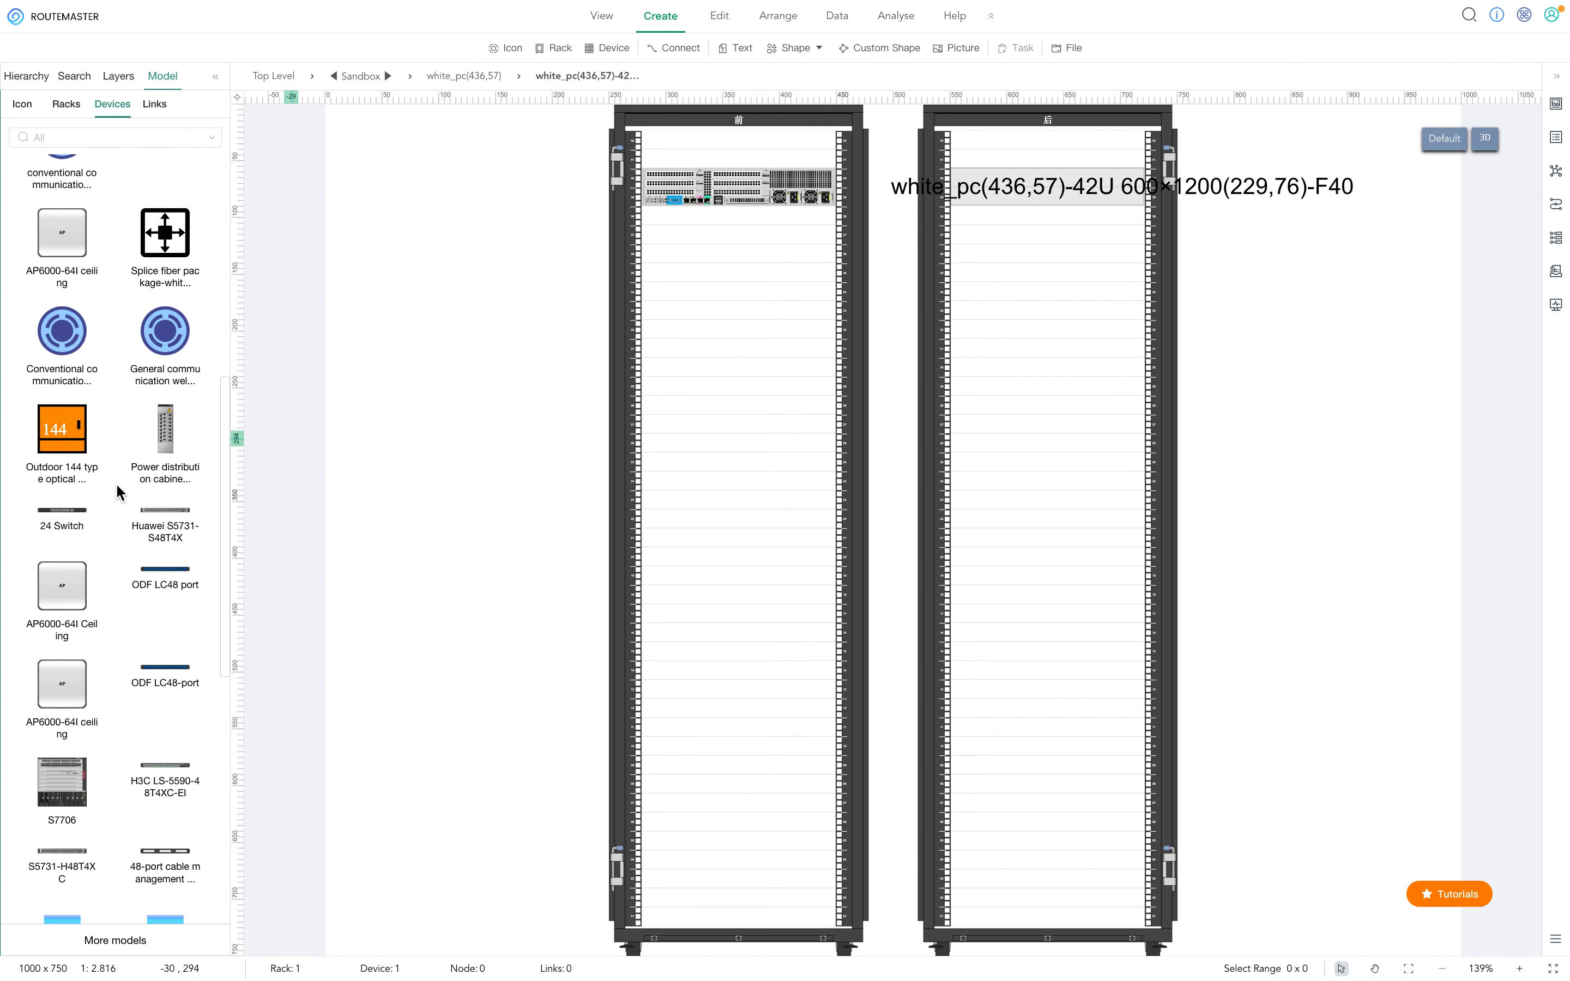
scroll(116, 482, "up", 6)
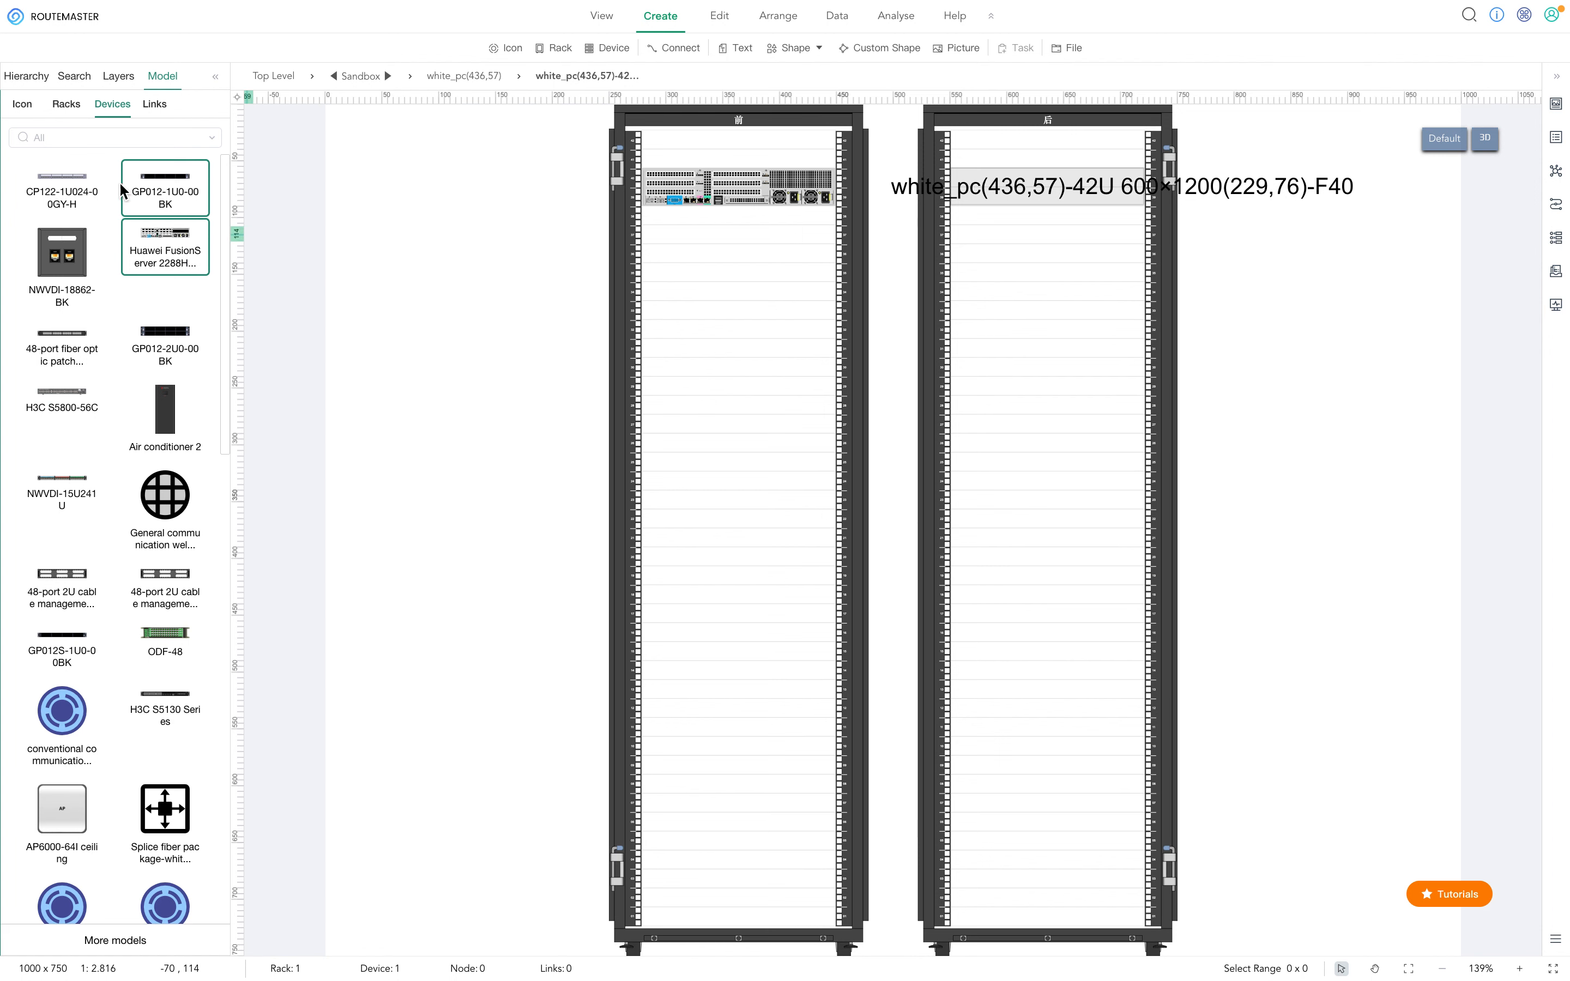
left_click_drag(62, 184, 828, 295)
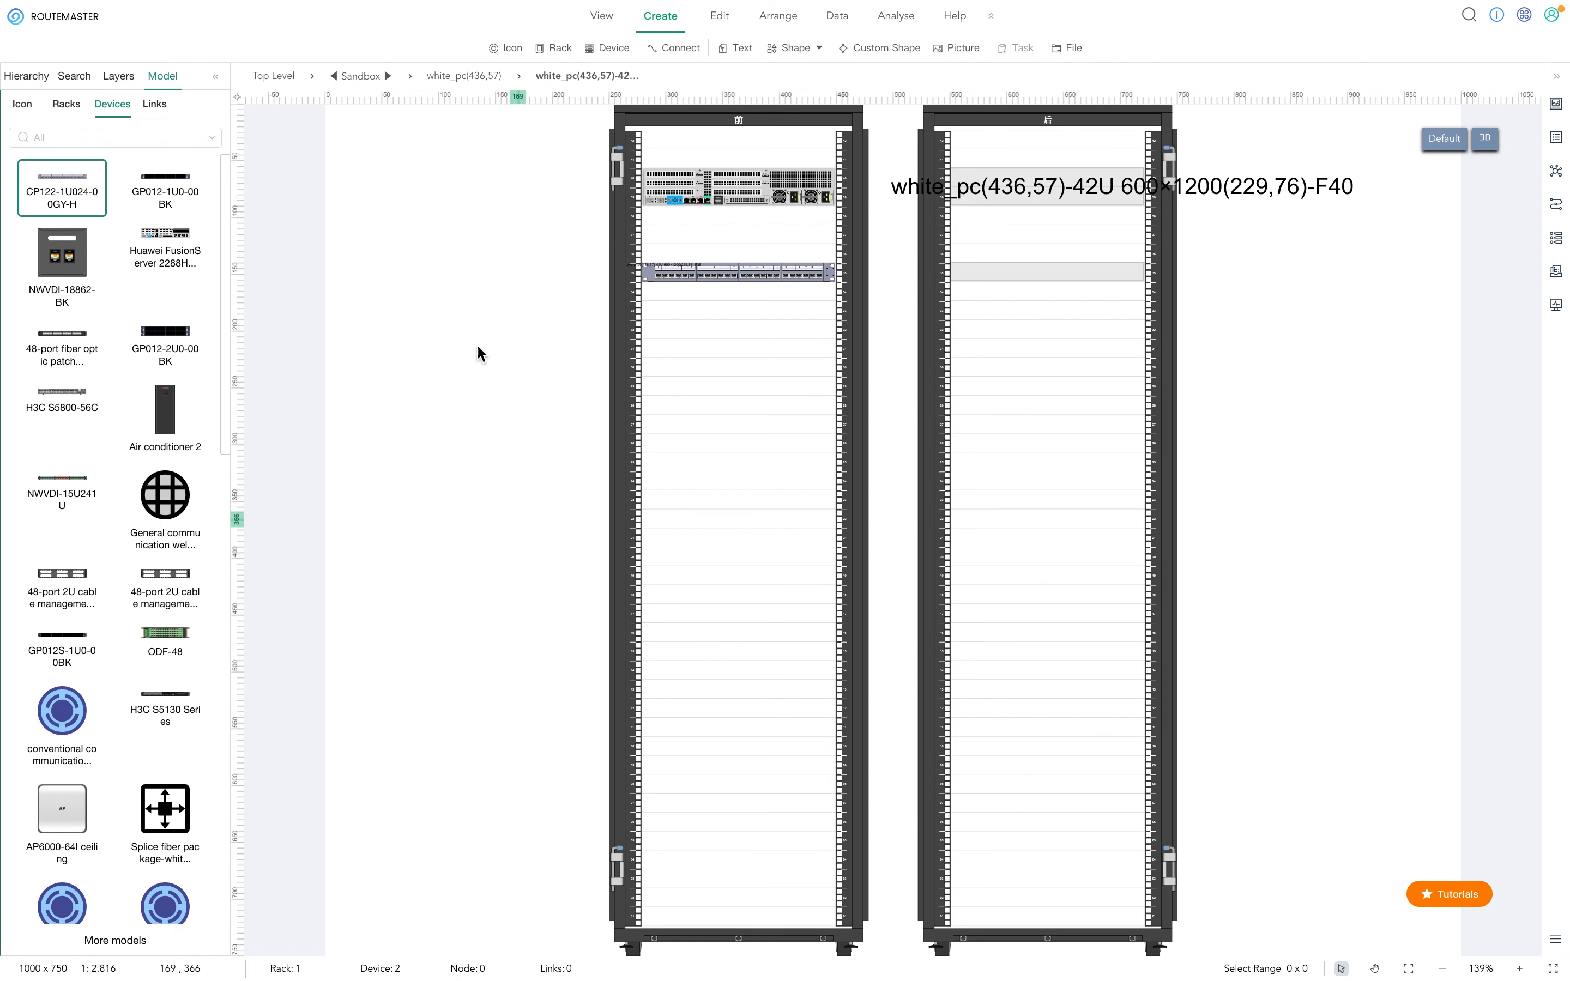
Step: Return to the white_pc(436,57) scene, place an NWVDI-18862-BK device to the right of the rack and enlarge it
left_click(480, 84)
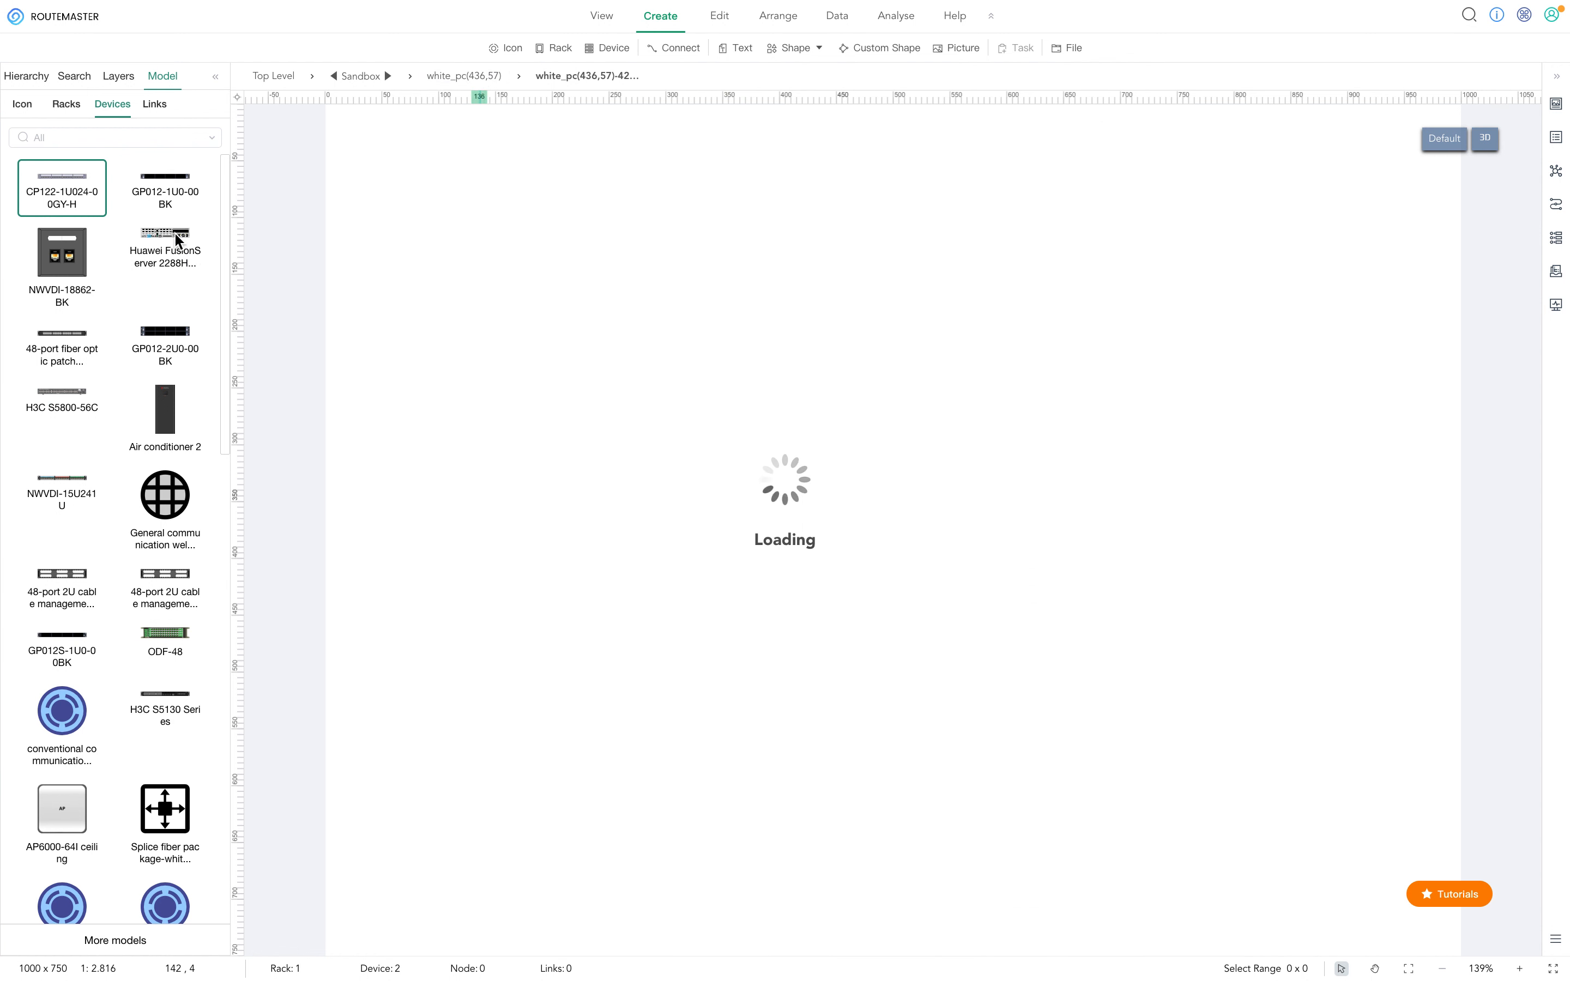
left_click_drag(91, 283, 736, 248)
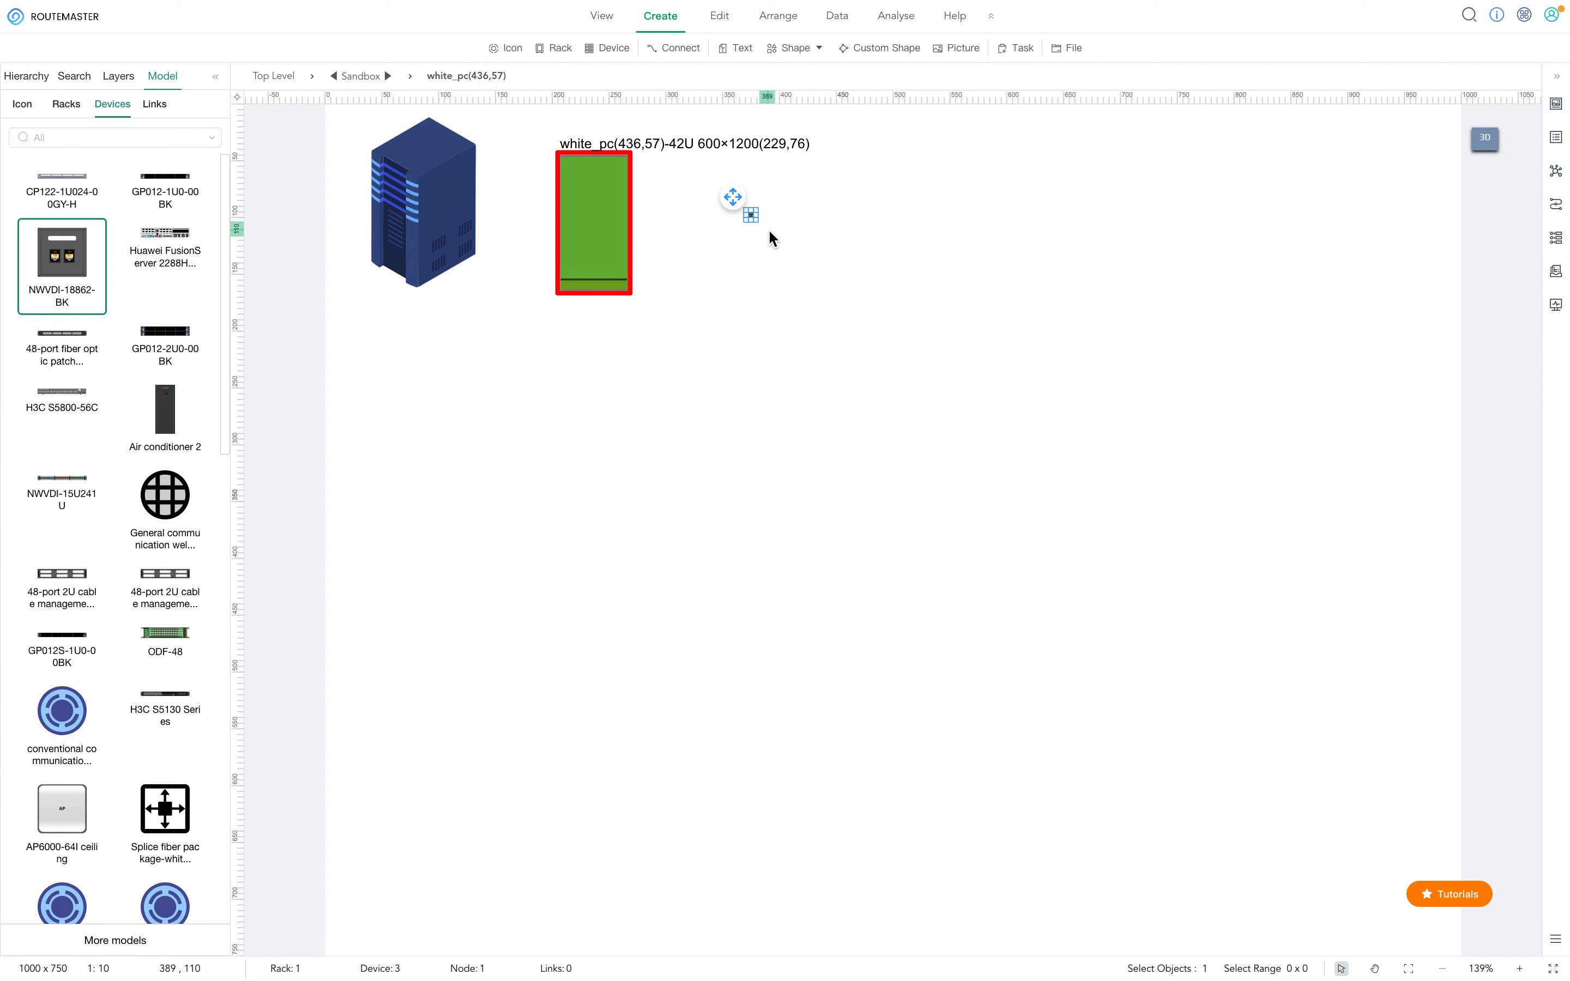
left_click_drag(757, 222, 925, 388)
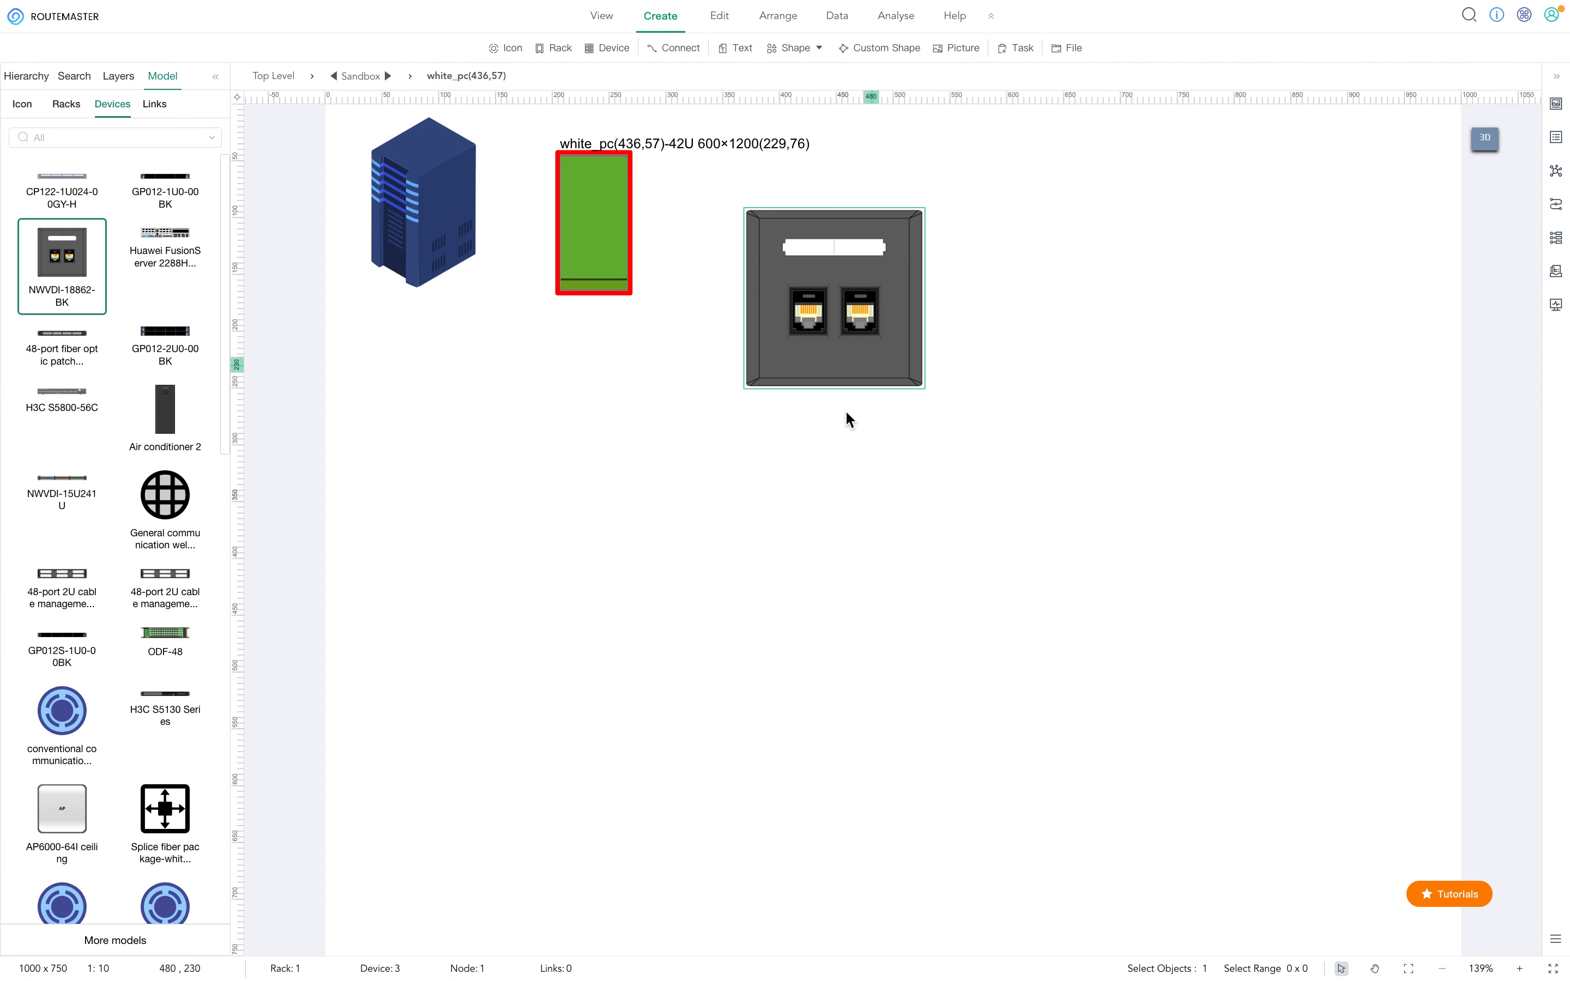
Step: Open the inner view of the NWVDI-18862-BK device and examine its two ports
double_click(845, 340)
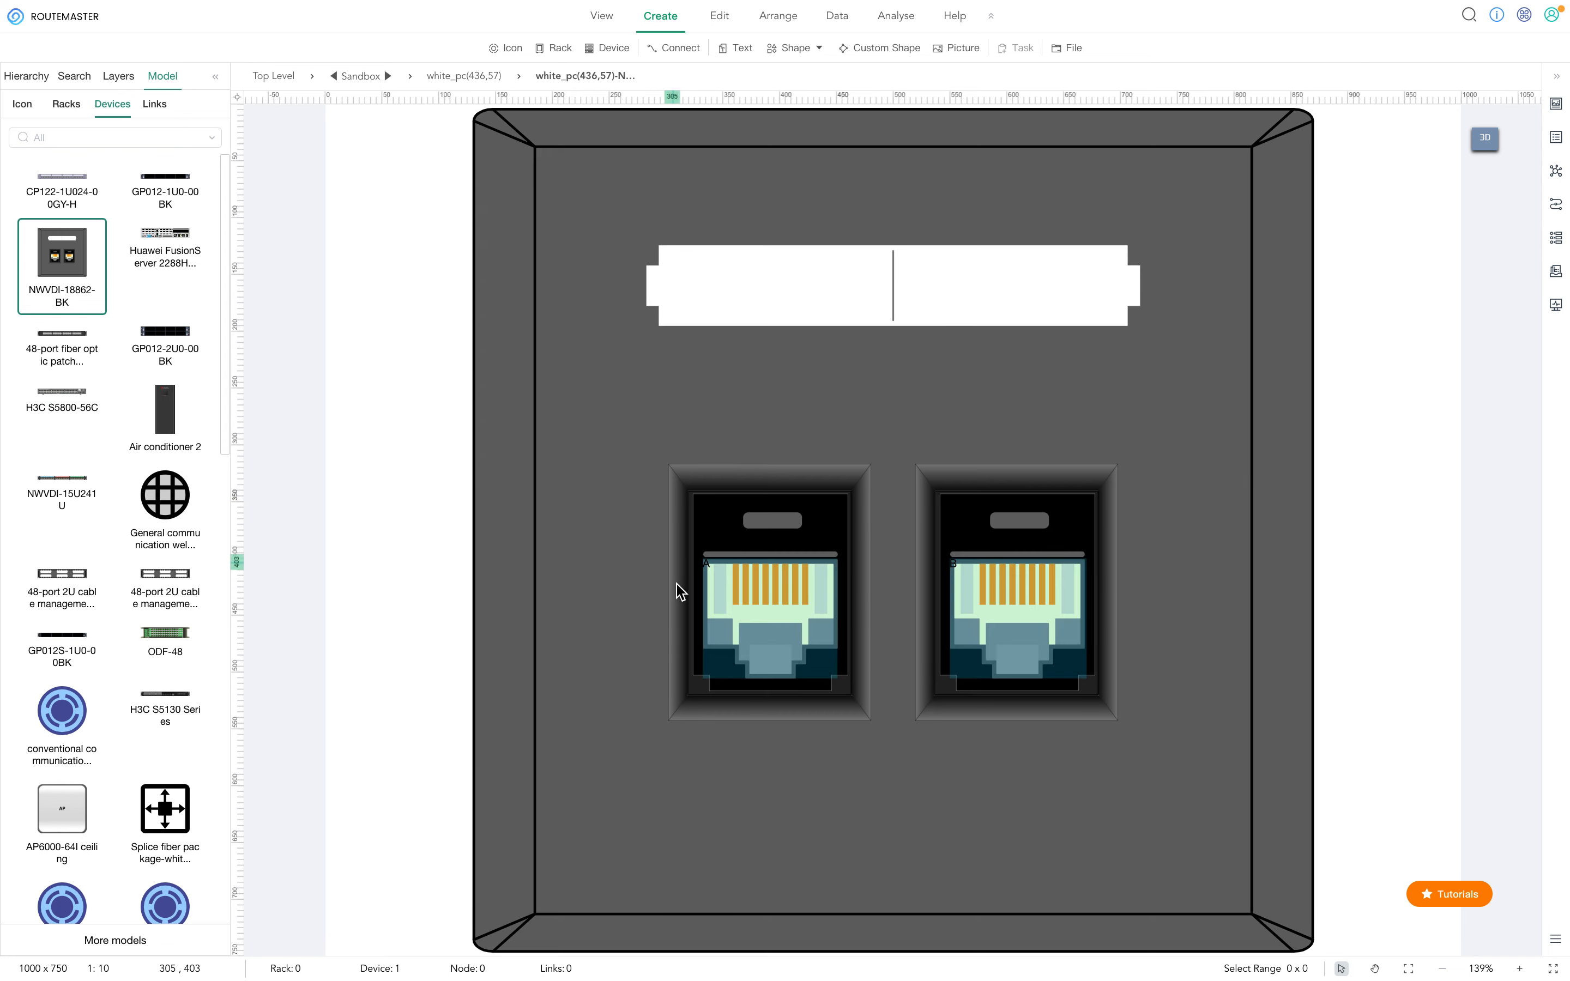
left_click(617, 722)
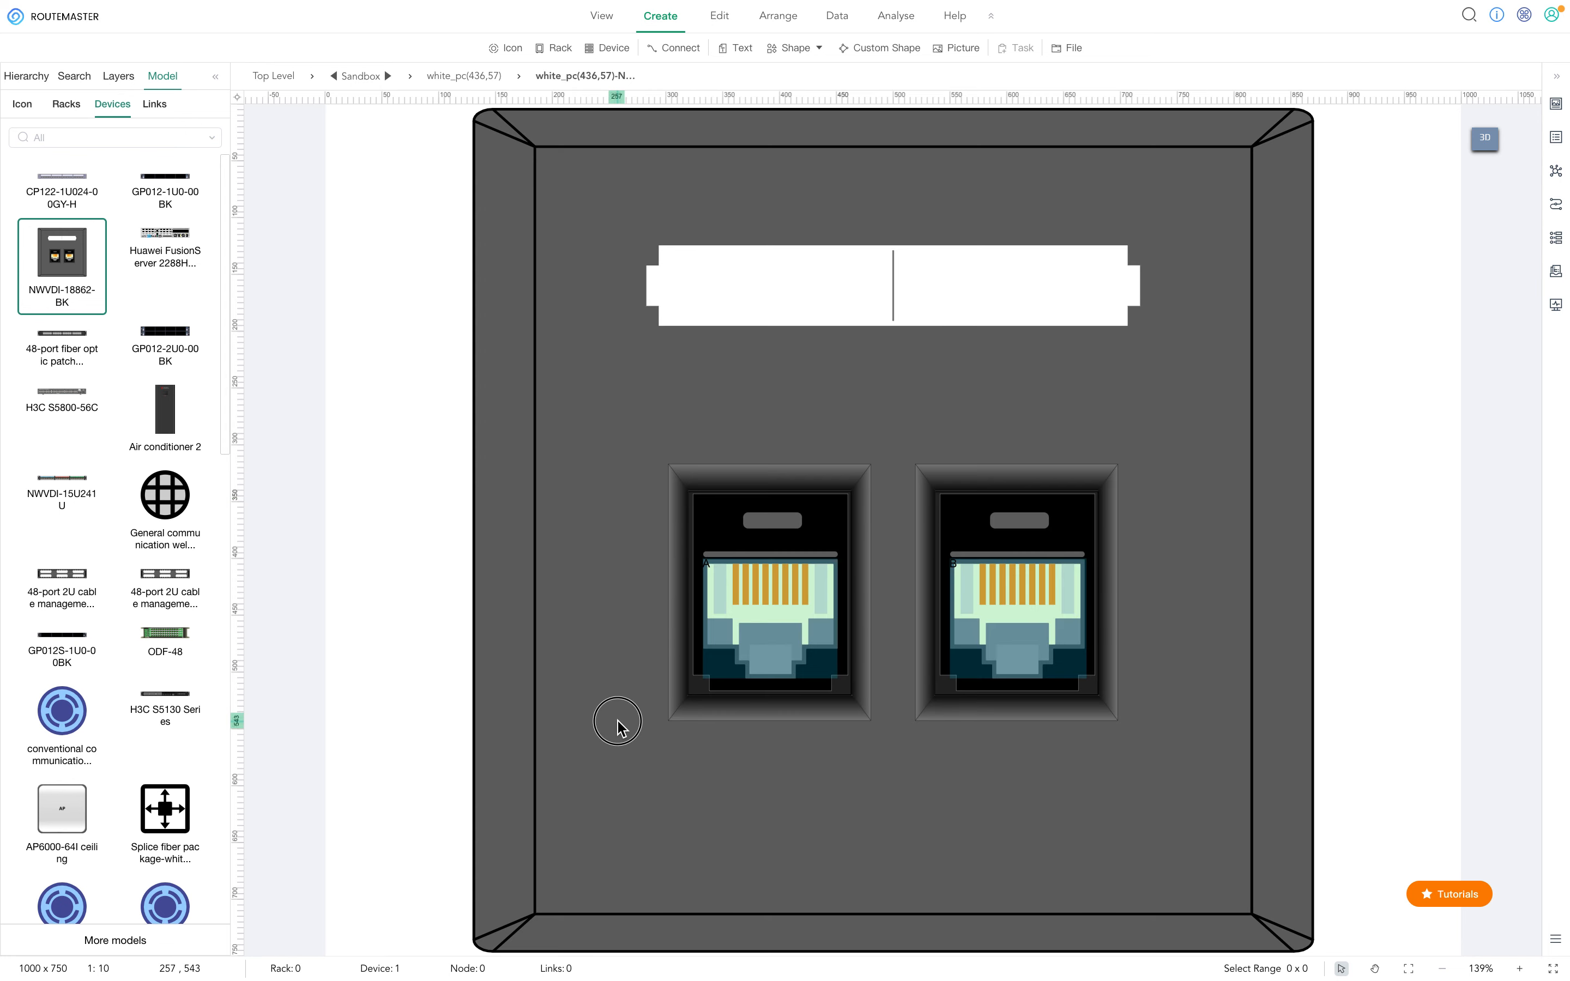
left_click_drag(617, 725, 1251, 429)
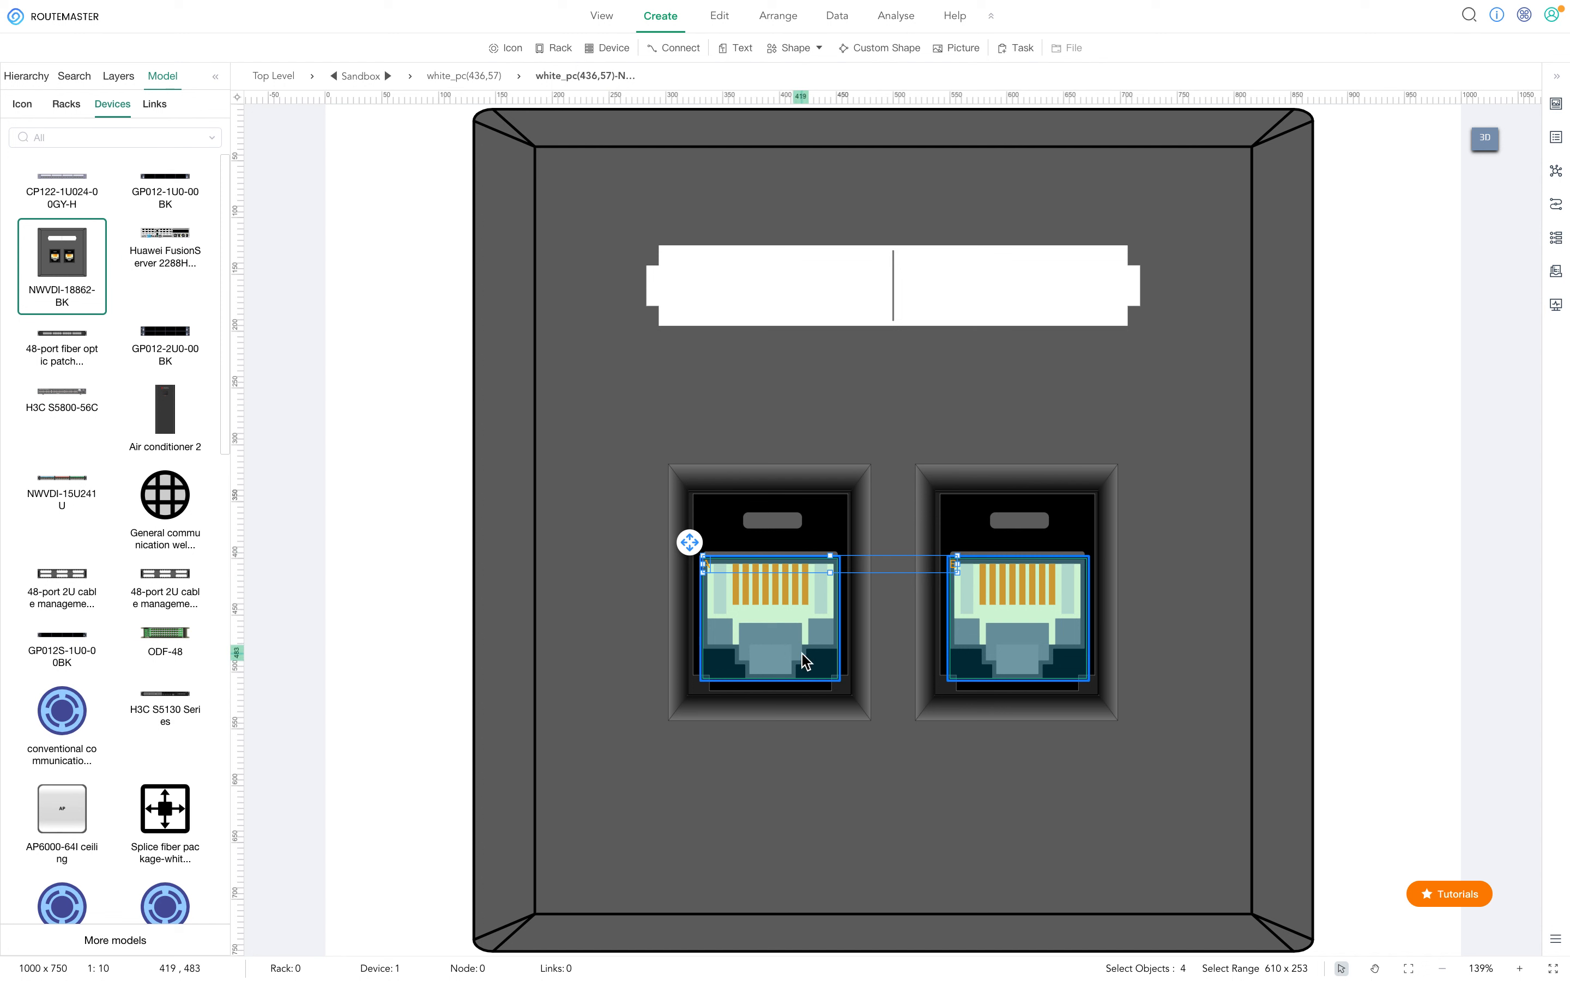
left_click(789, 756)
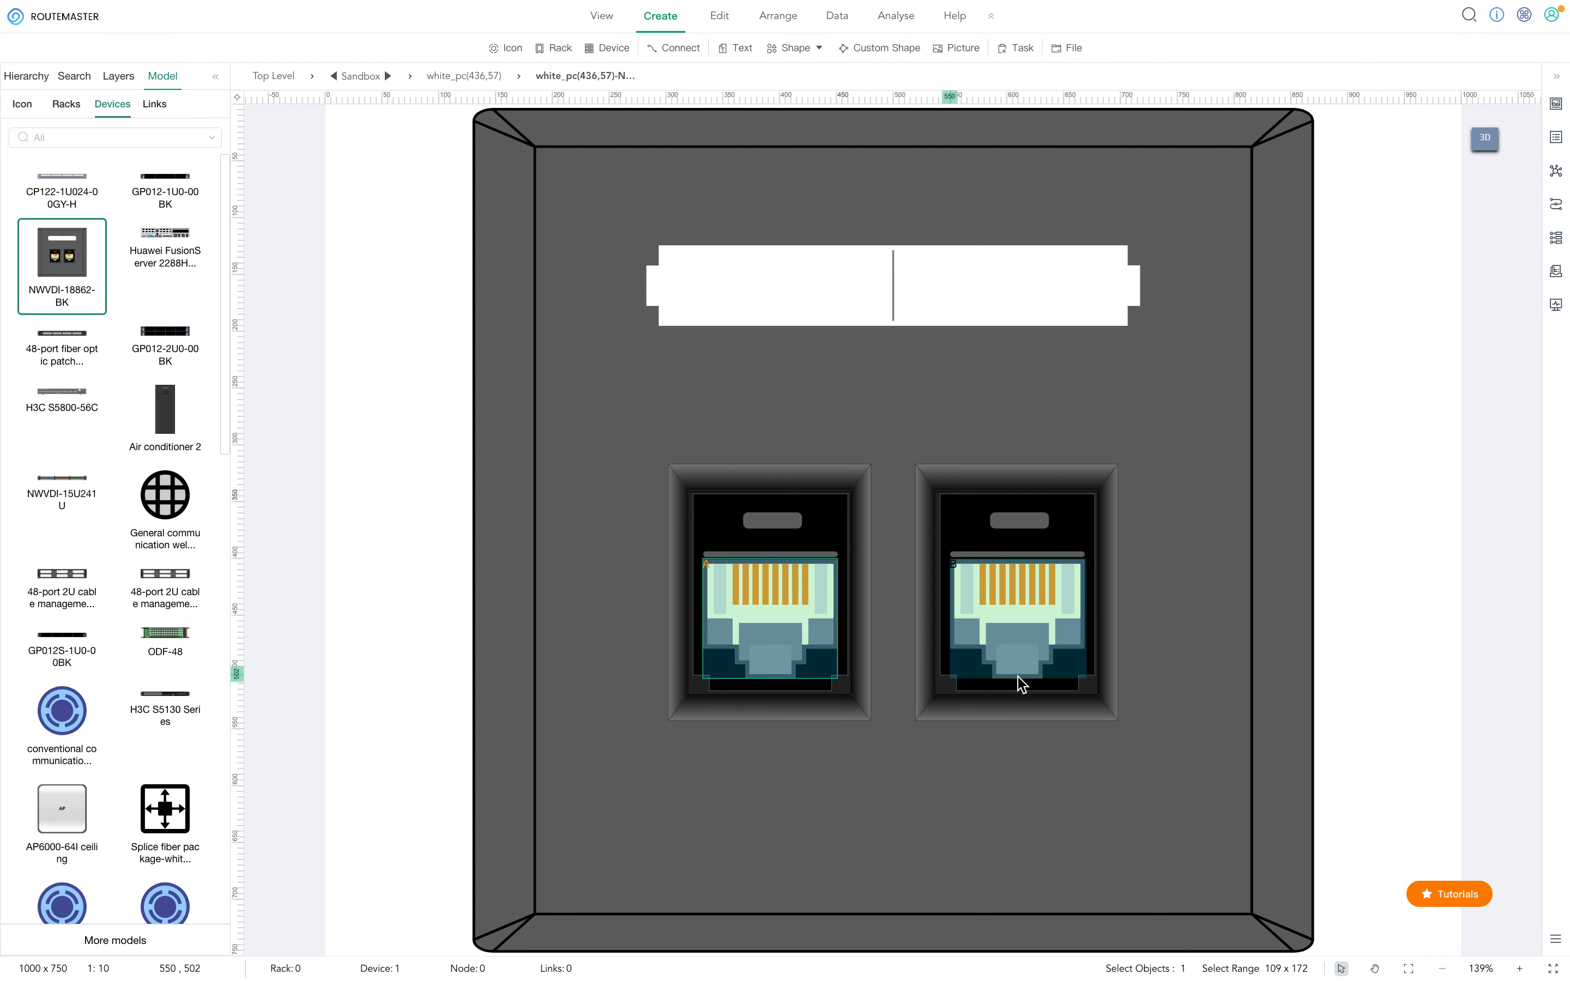
left_click(1034, 621)
left_click(804, 652)
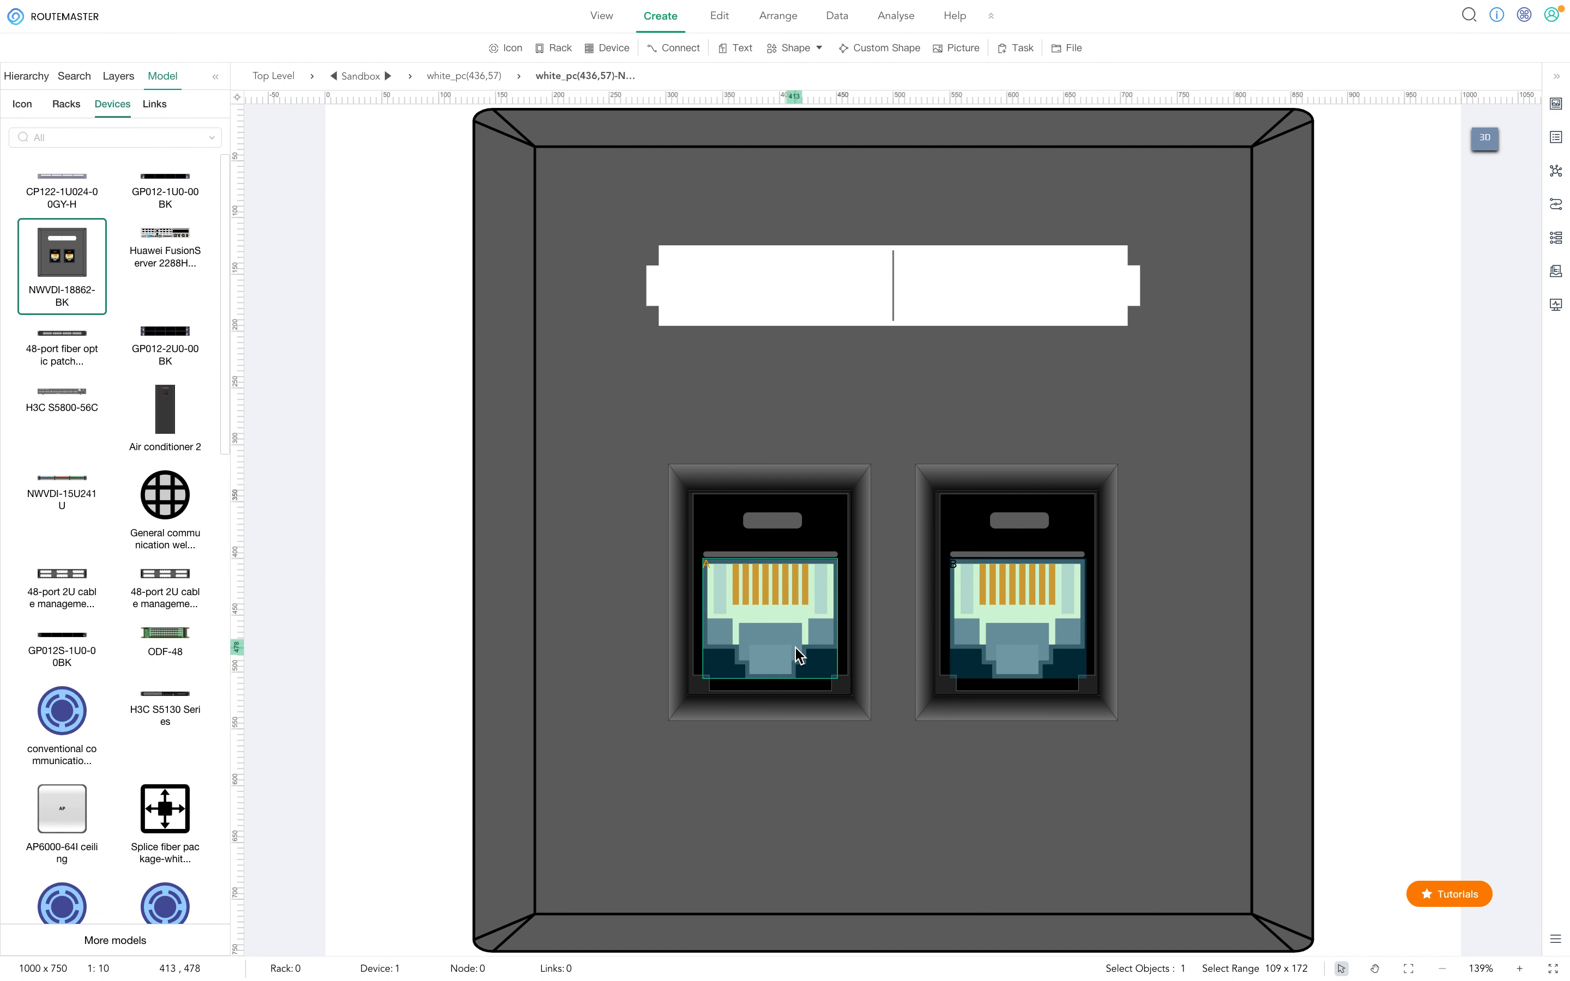
left_click(1040, 649)
left_click(765, 640)
left_click(1014, 631)
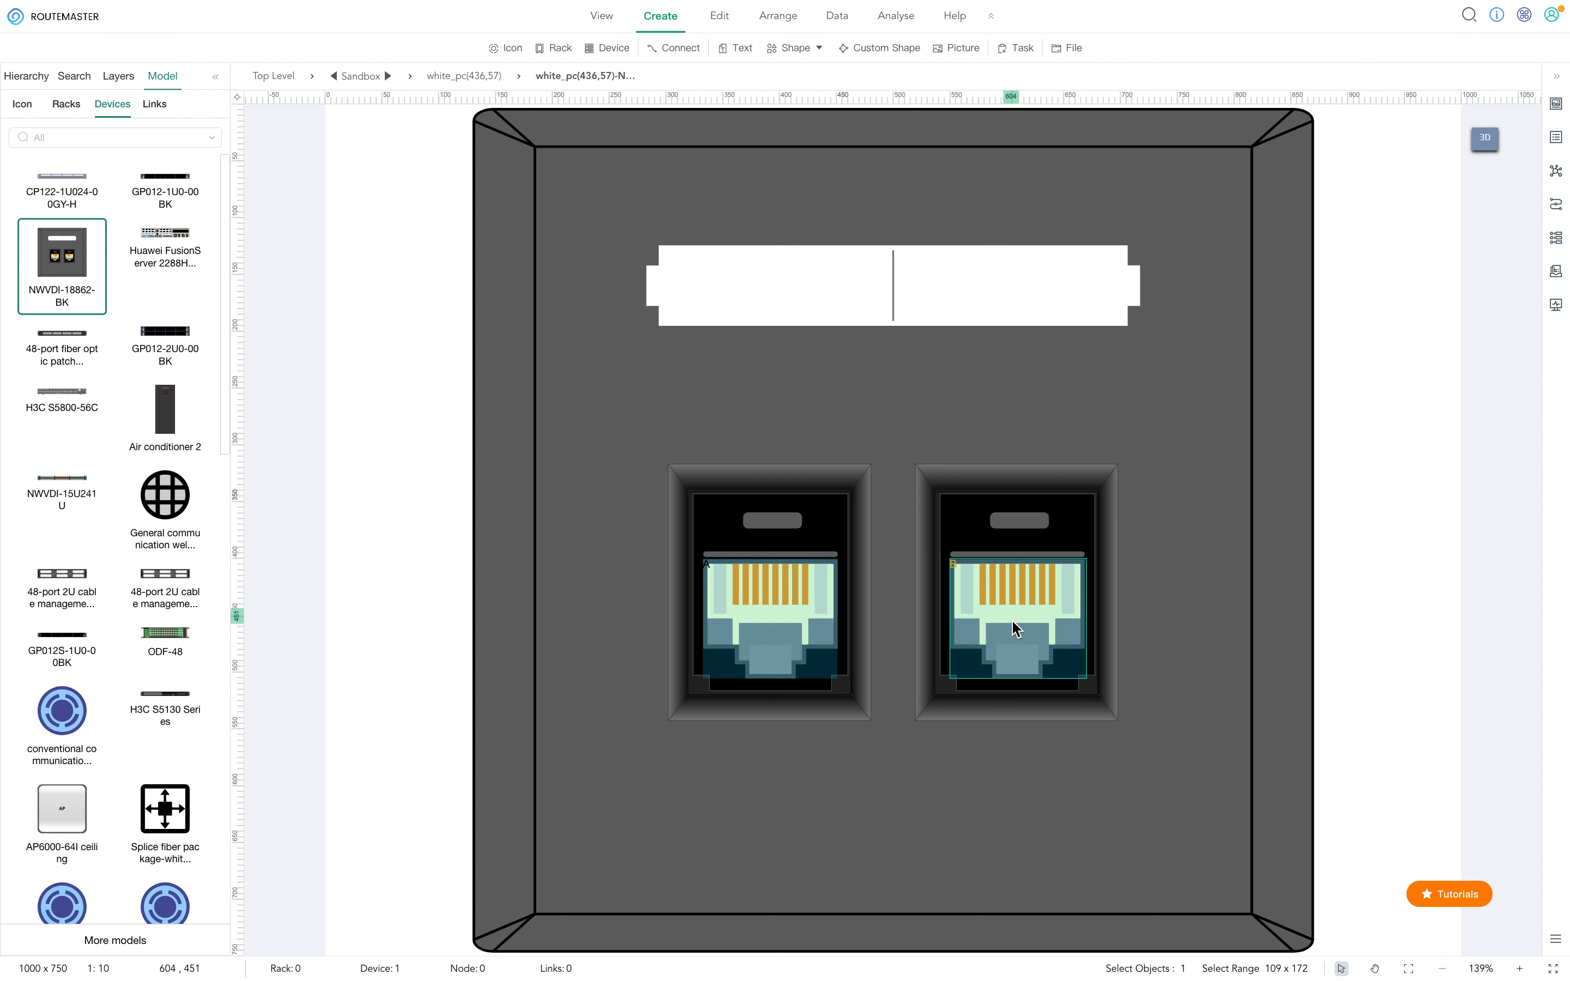
left_click(807, 639)
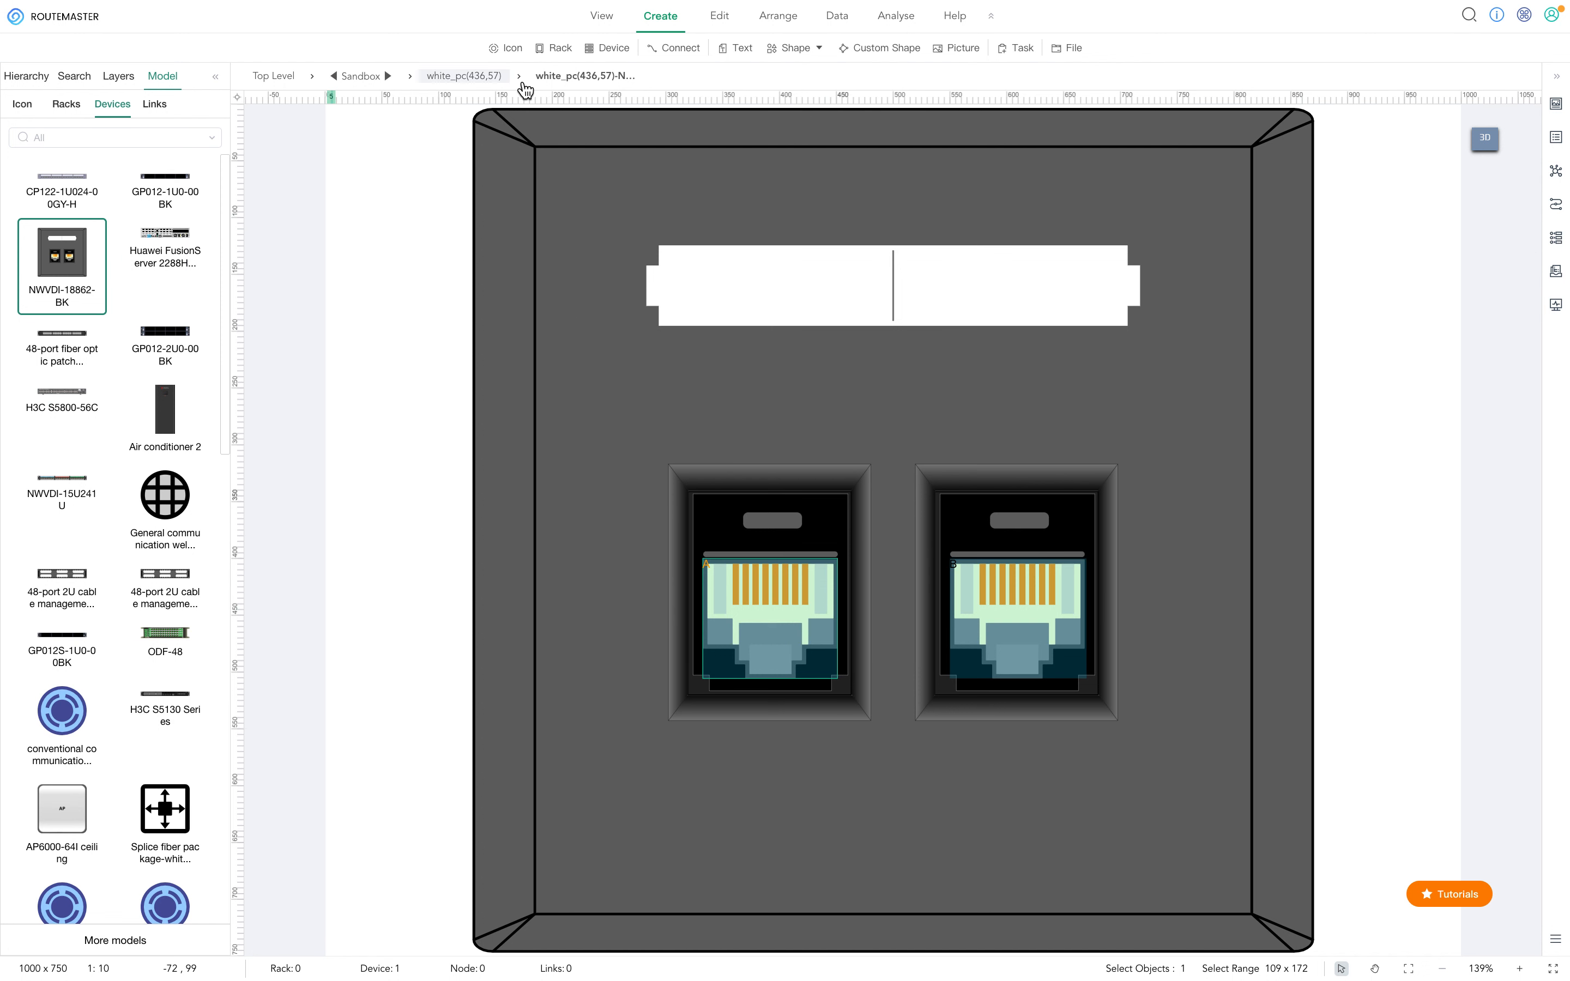
Step: Return to the white_pc(436,57) scene, move the NWVDI-18862-BK device up and to the right, and shift the rack slightly right
left_click(490, 76)
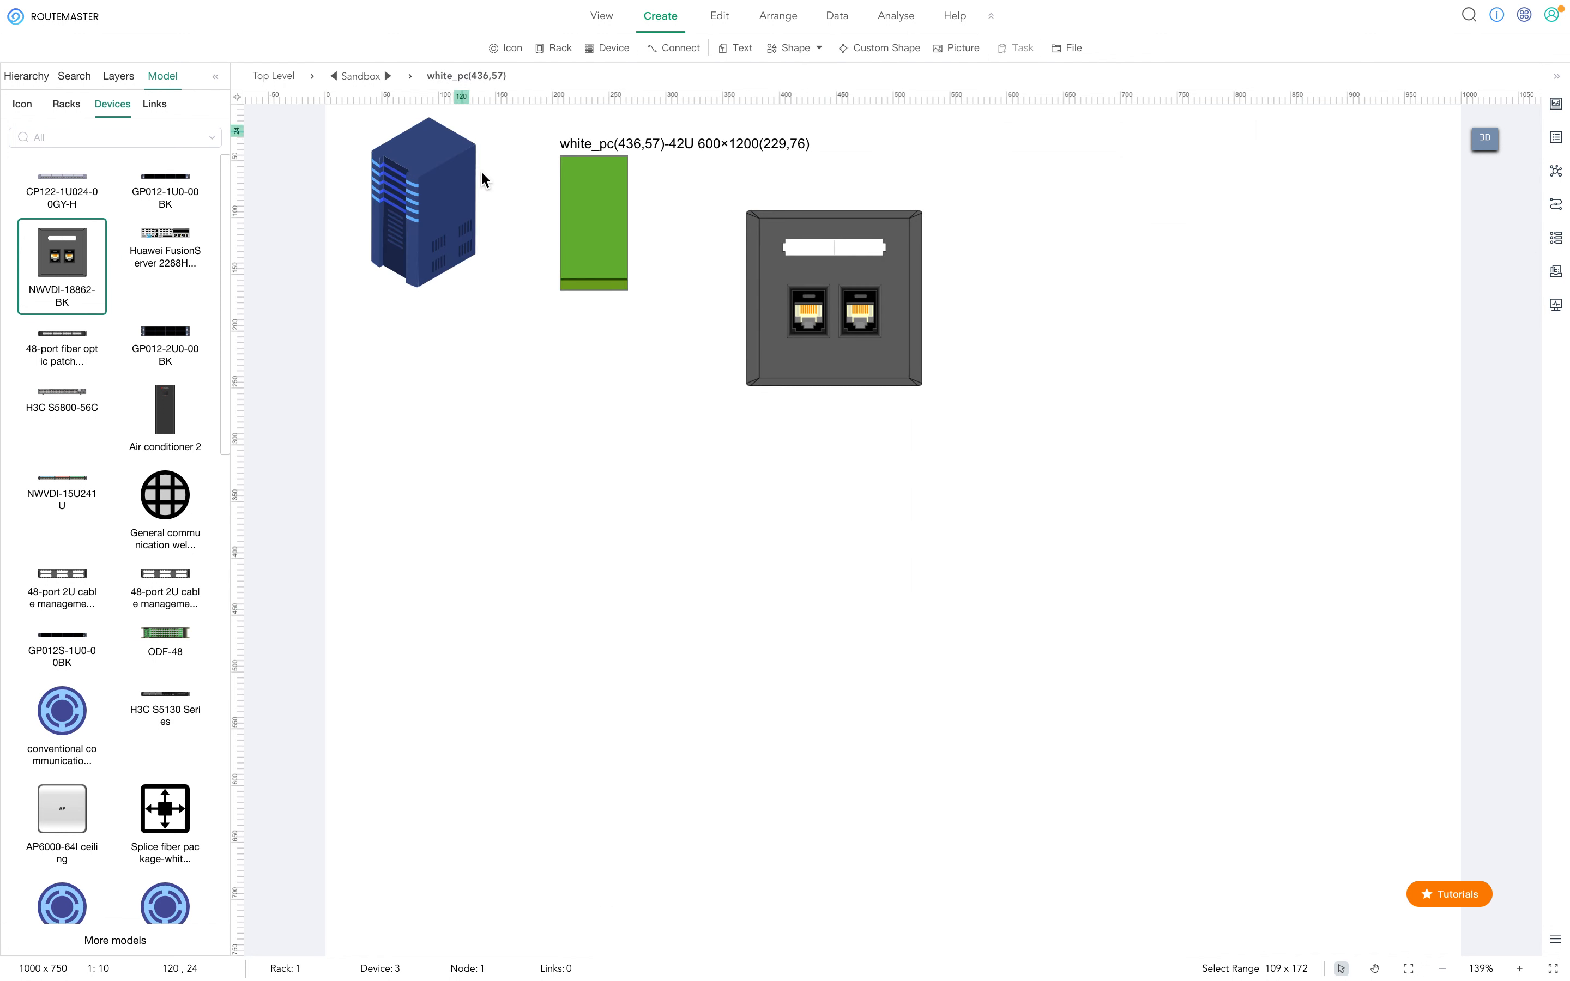
left_click(854, 230)
left_click_drag(853, 230, 975, 214)
left_click_drag(591, 252, 611, 251)
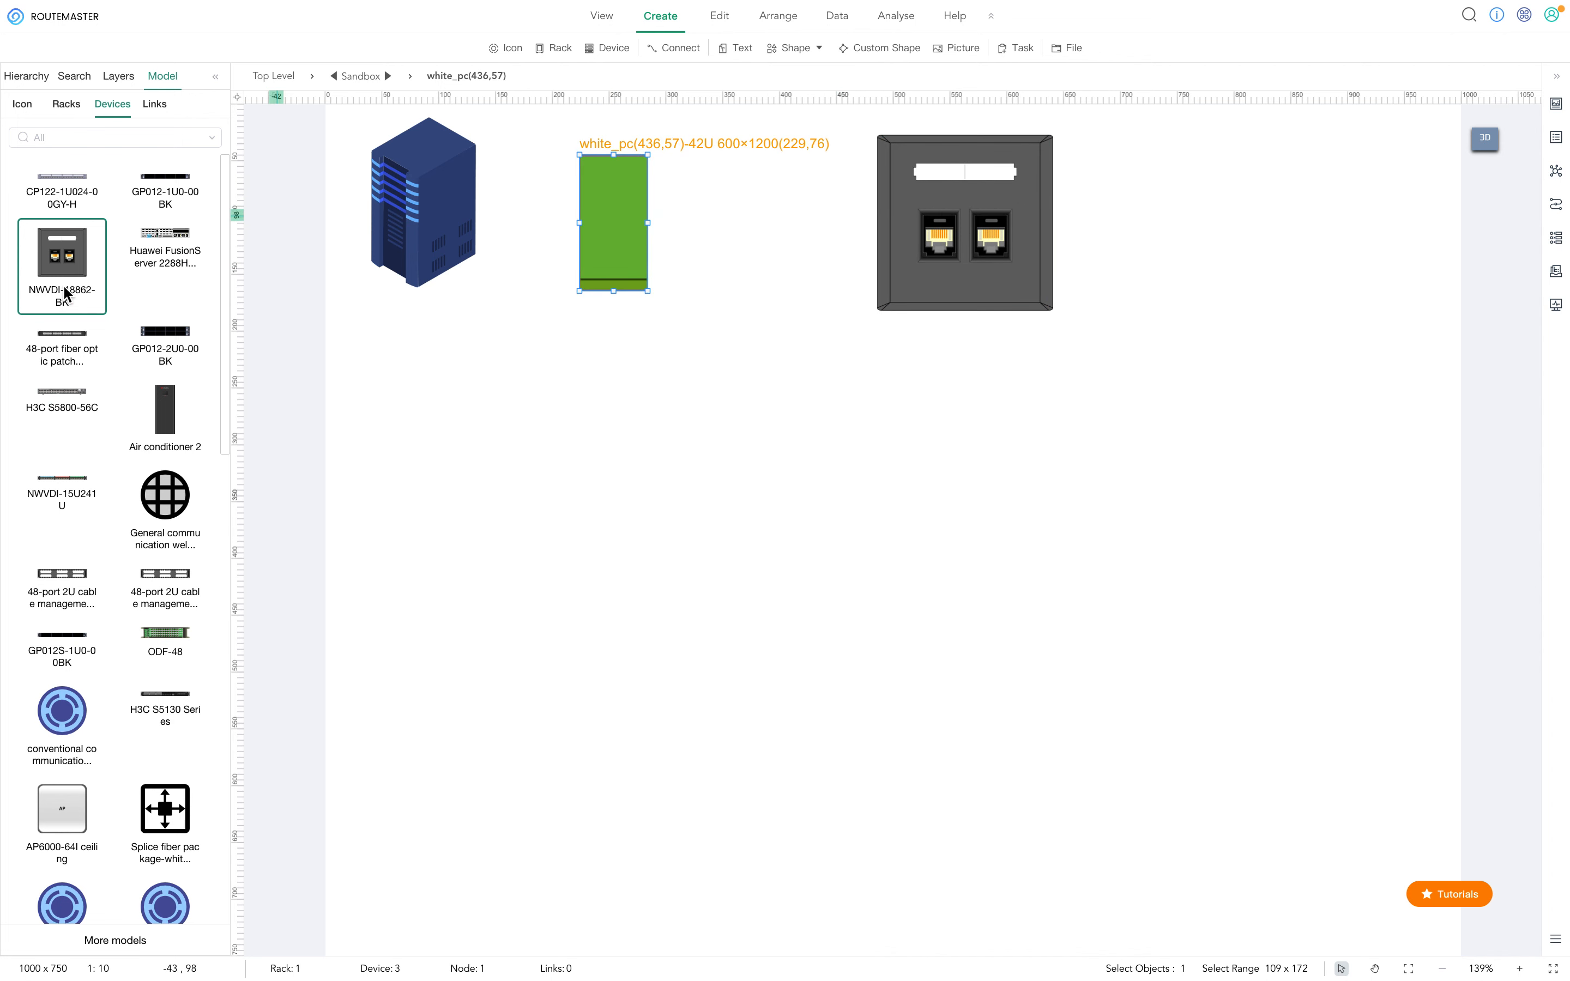
Step: Review the icon and rack models, inspect the two devices mounted inside the 42U rack, and return to the white_pc(436,57) scene
left_click(27, 106)
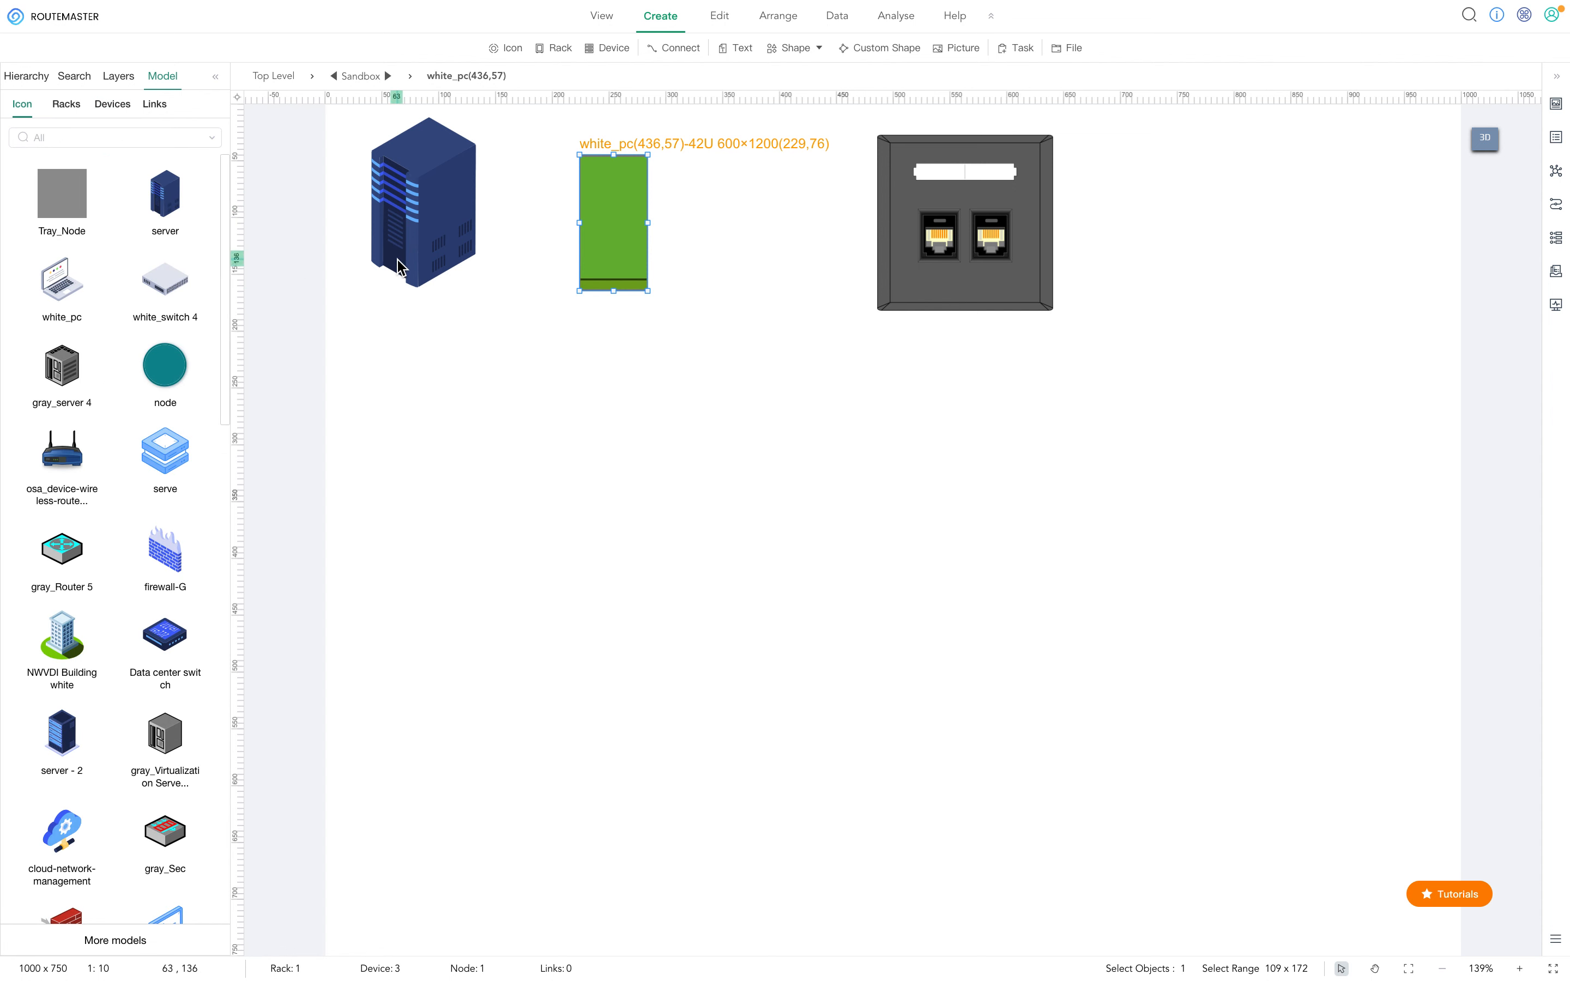
left_click(69, 104)
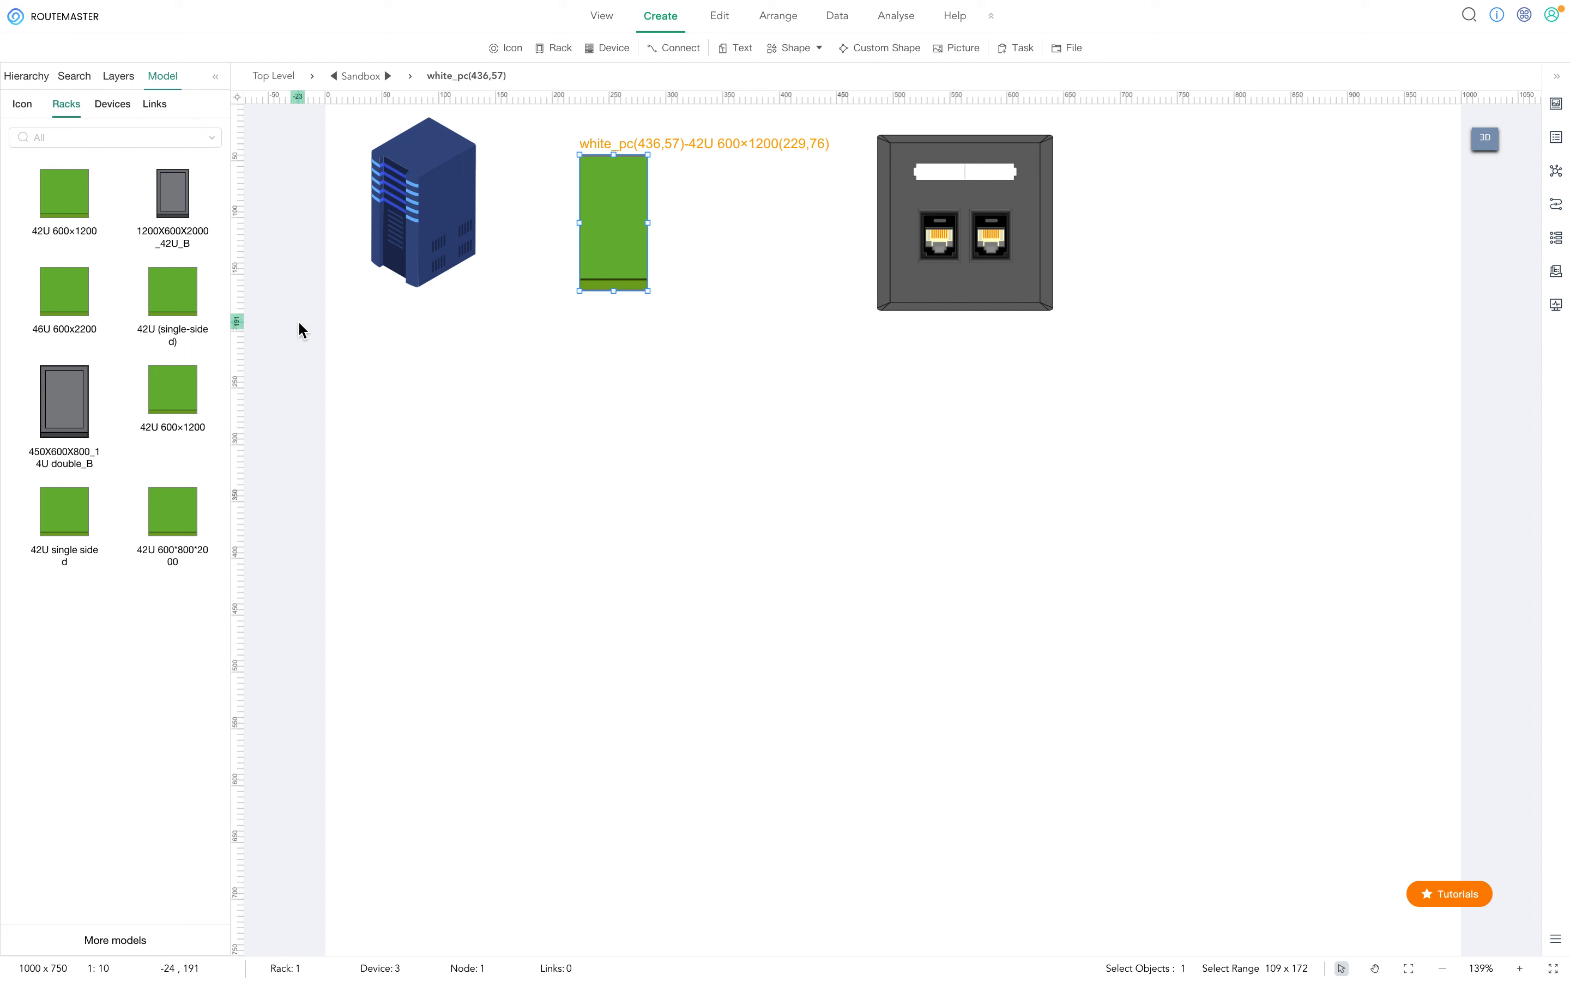
double_click(586, 231)
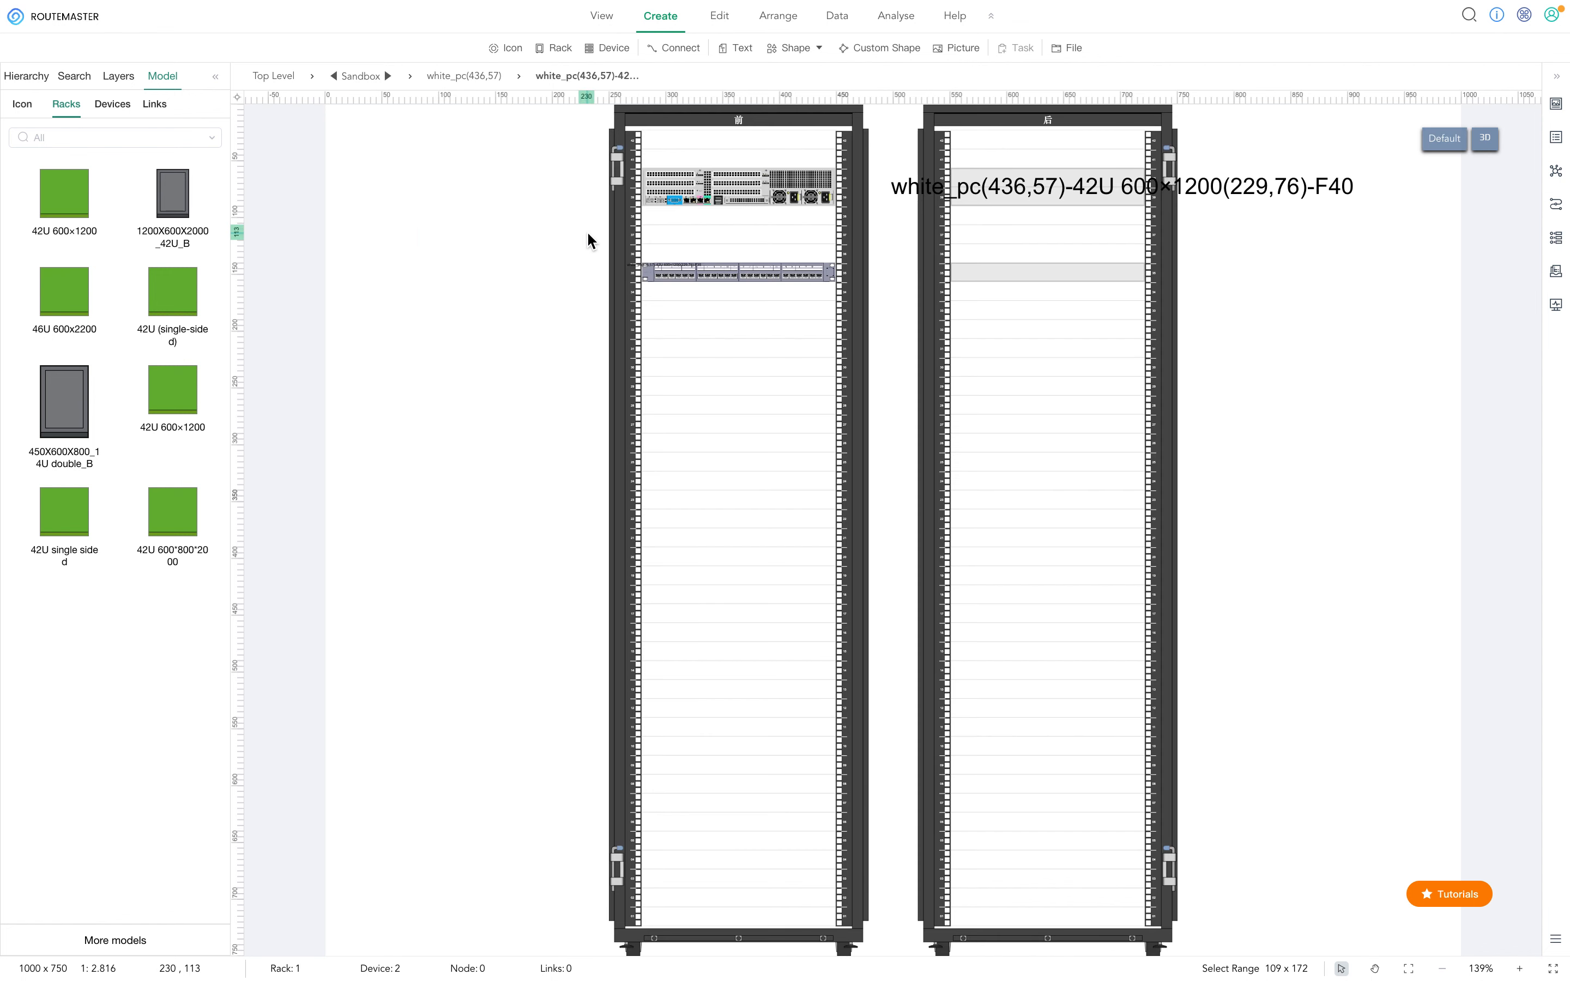
left_click(710, 181)
left_click(724, 270)
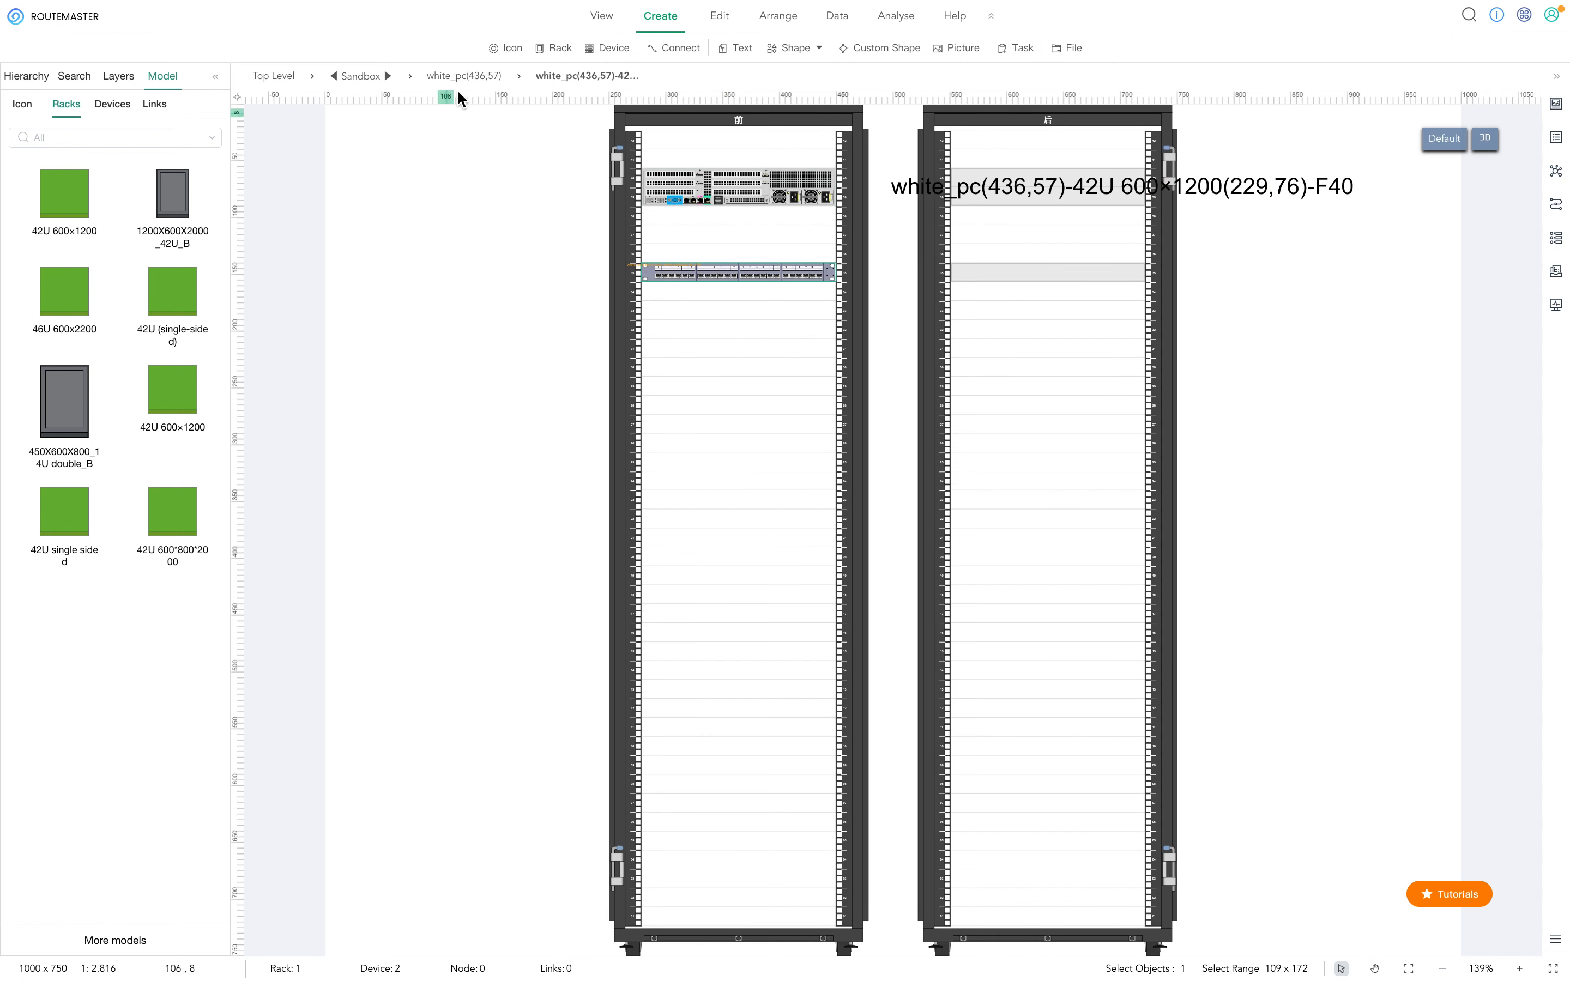
left_click(467, 78)
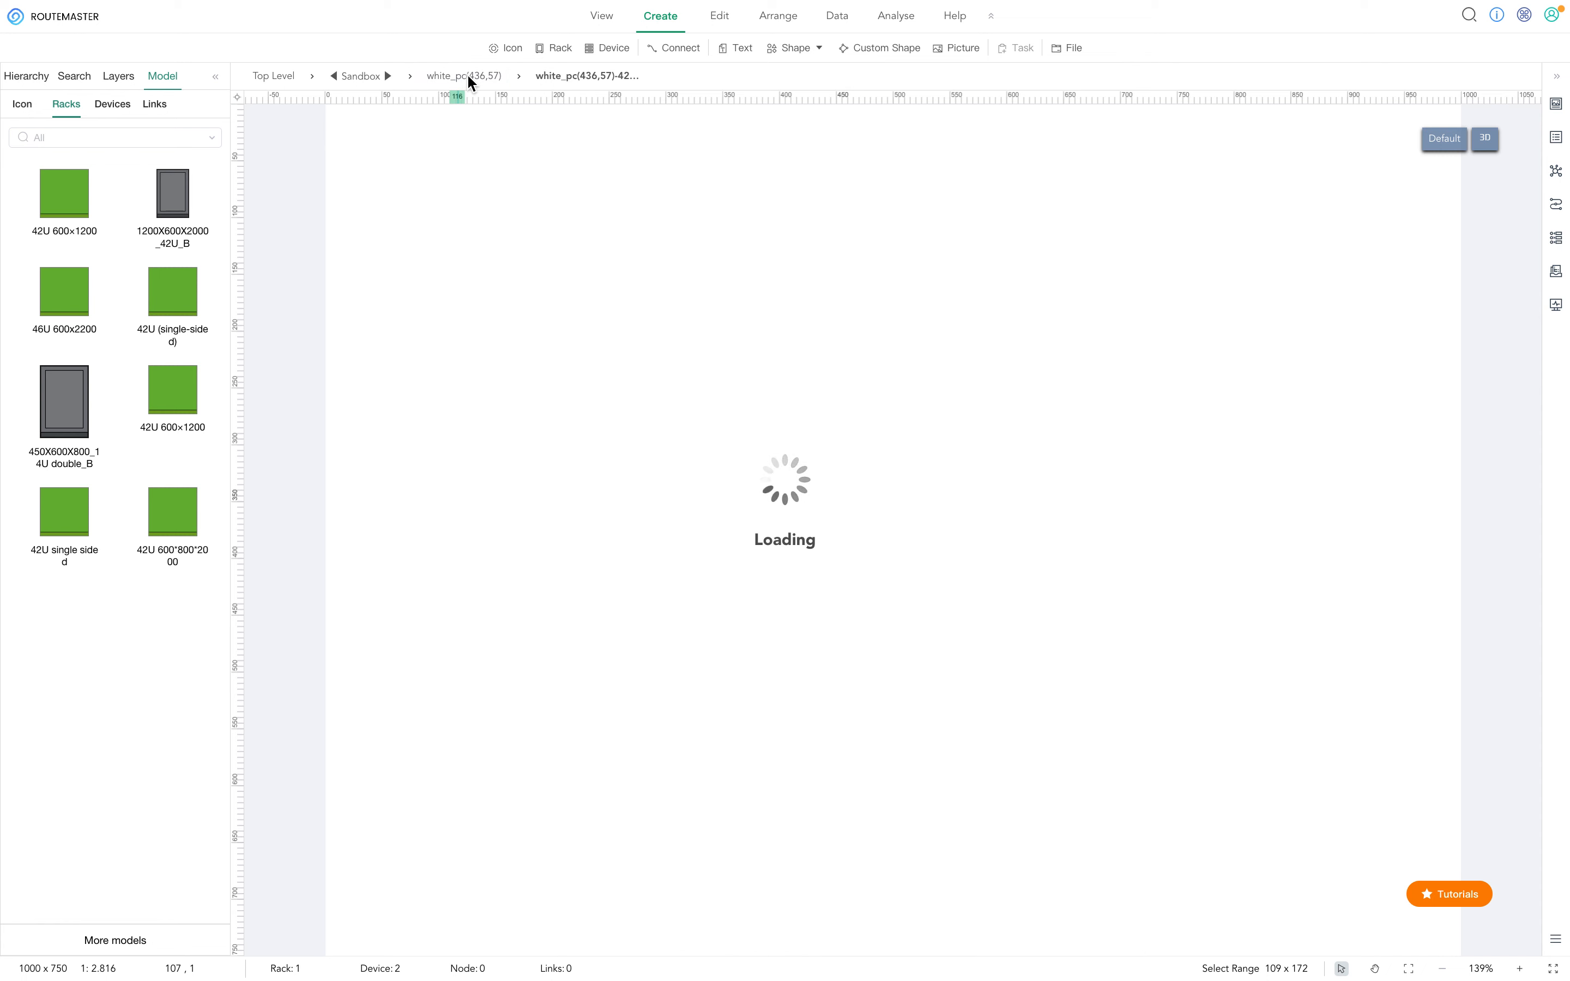
Step: Review the device models and the rack's interior, and place an Air conditioner 2 device below the server icon in the white_pc(436,57) scene
left_click(110, 105)
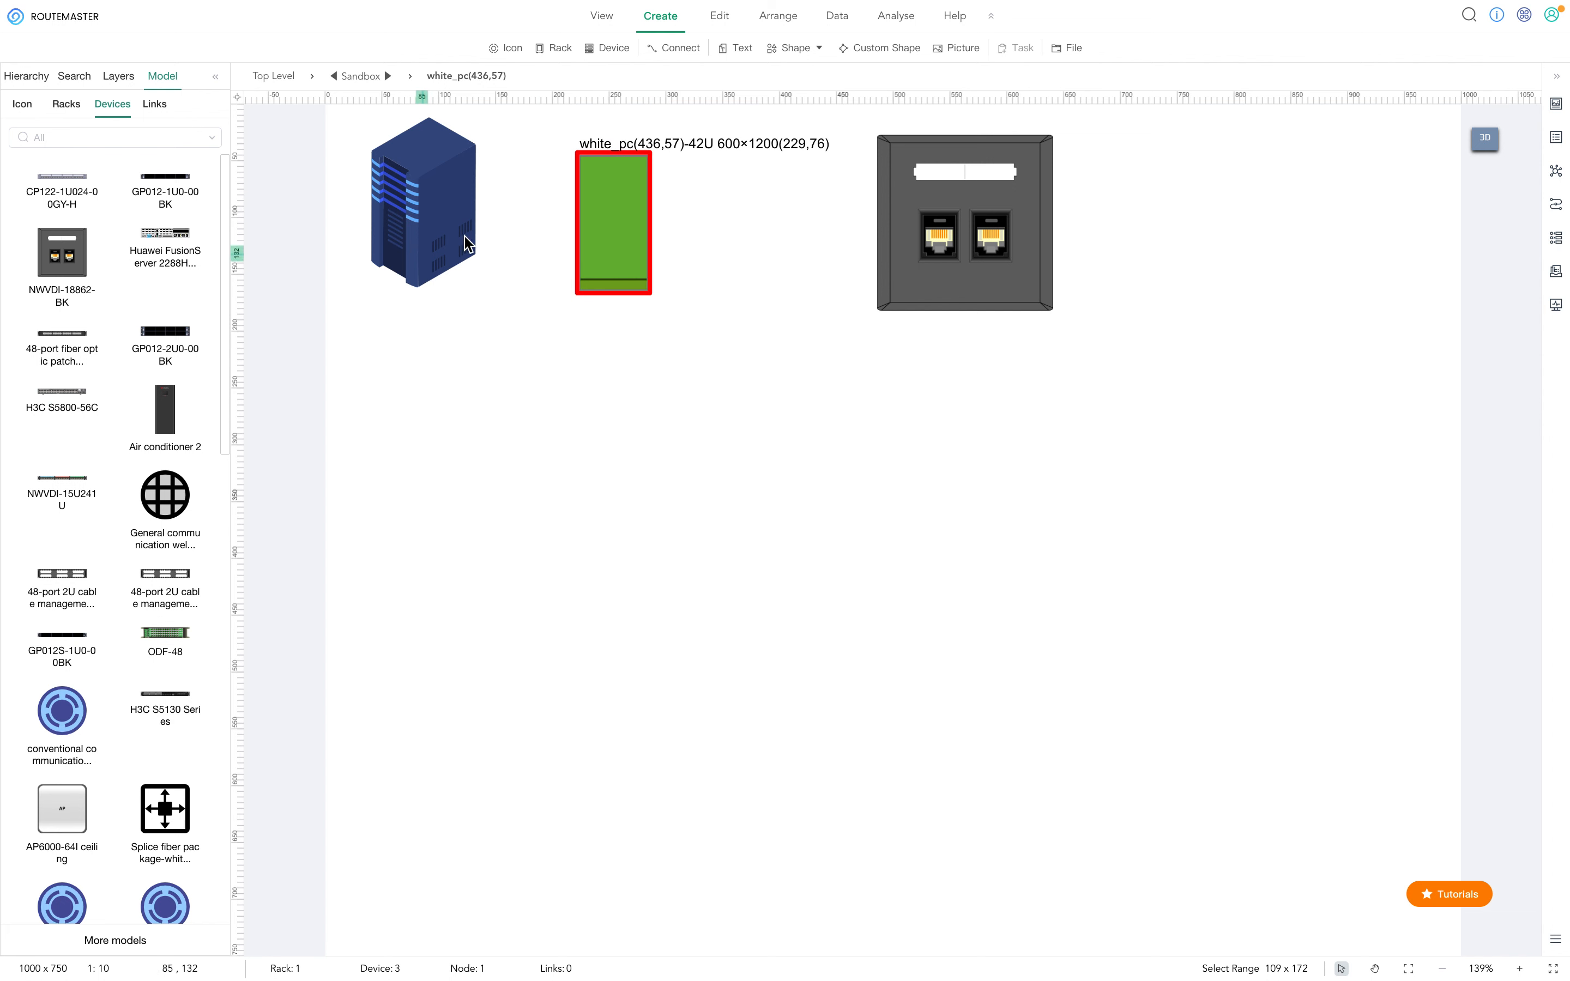
double_click(595, 216)
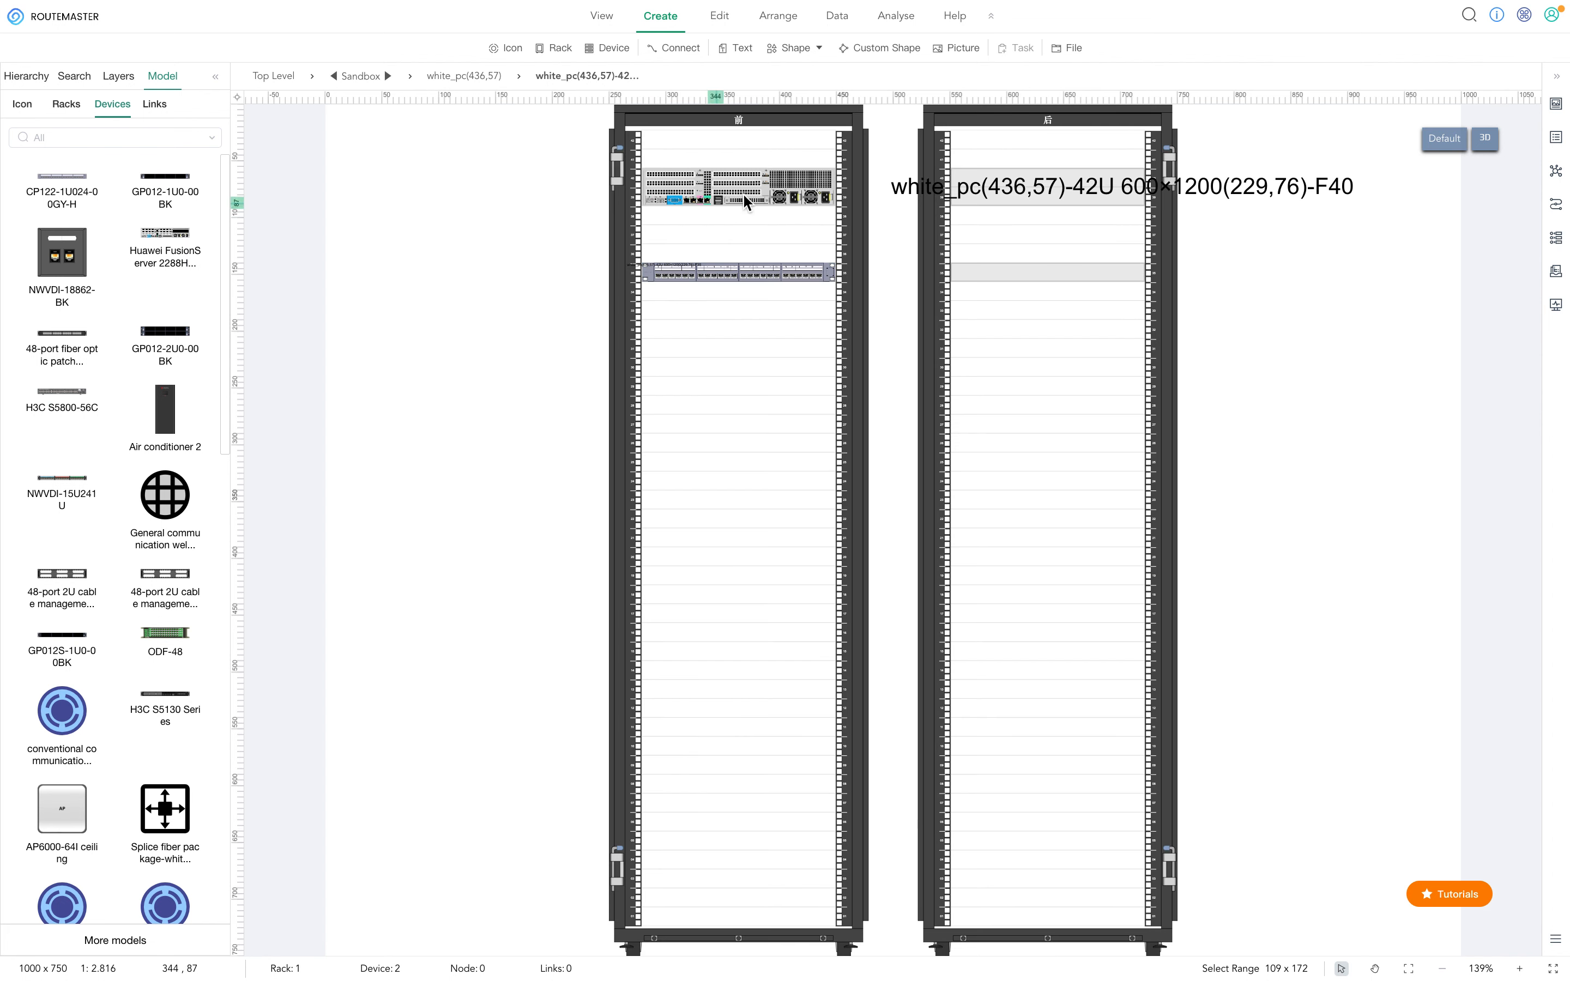
left_click(437, 79)
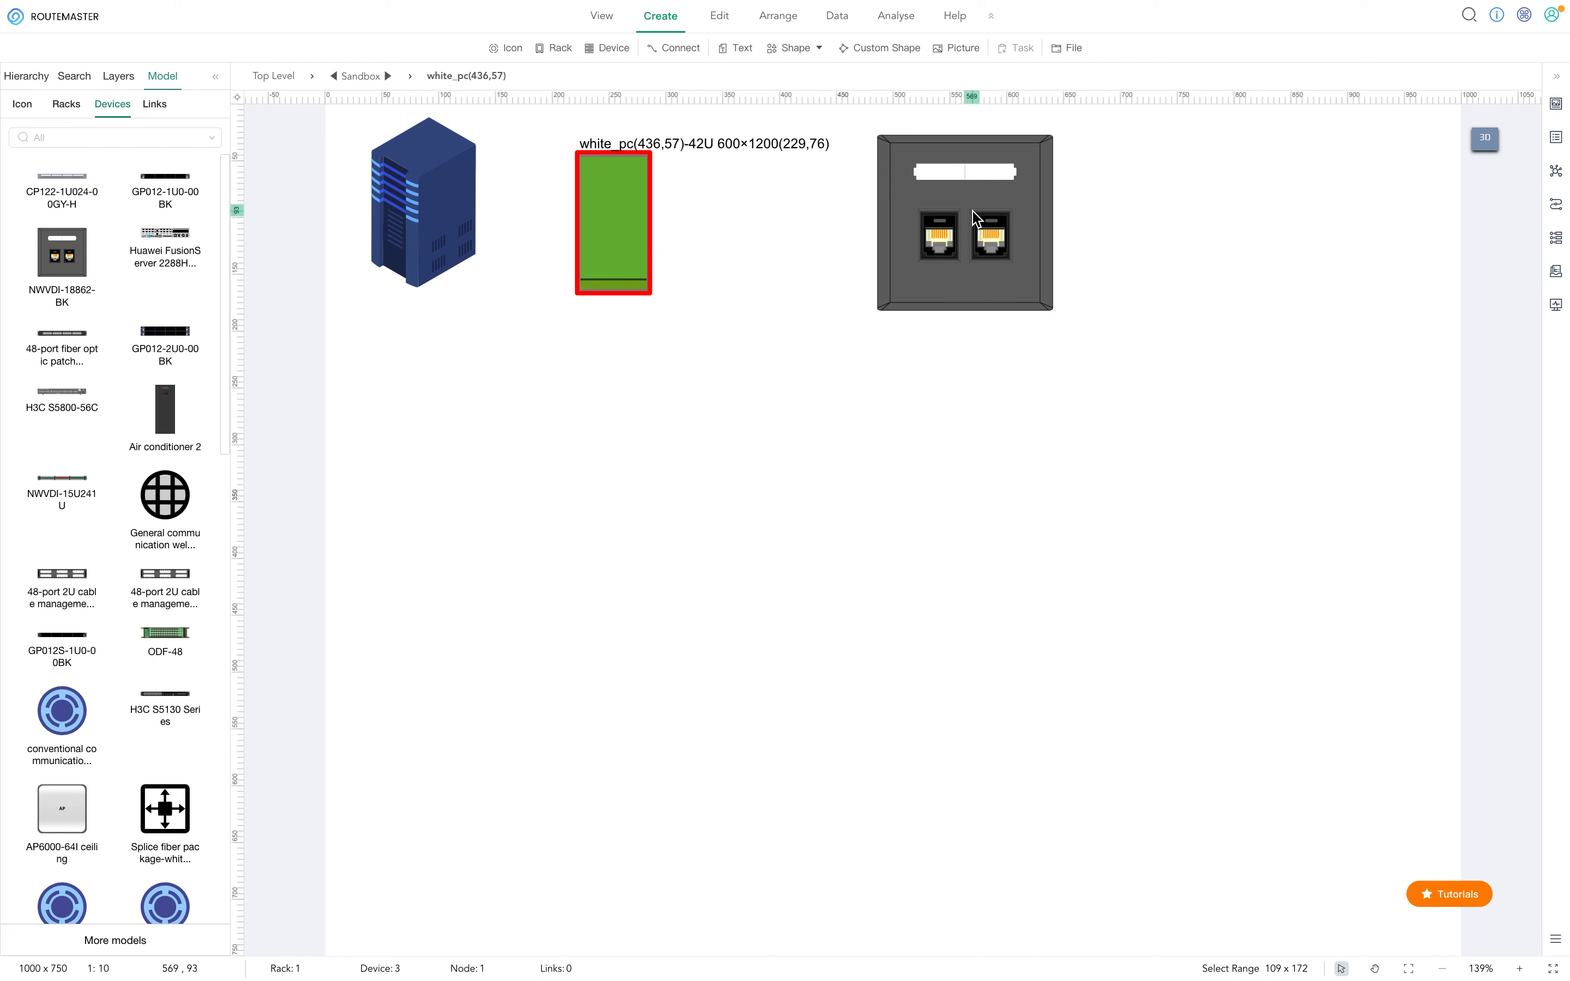
left_click_drag(165, 419, 474, 503)
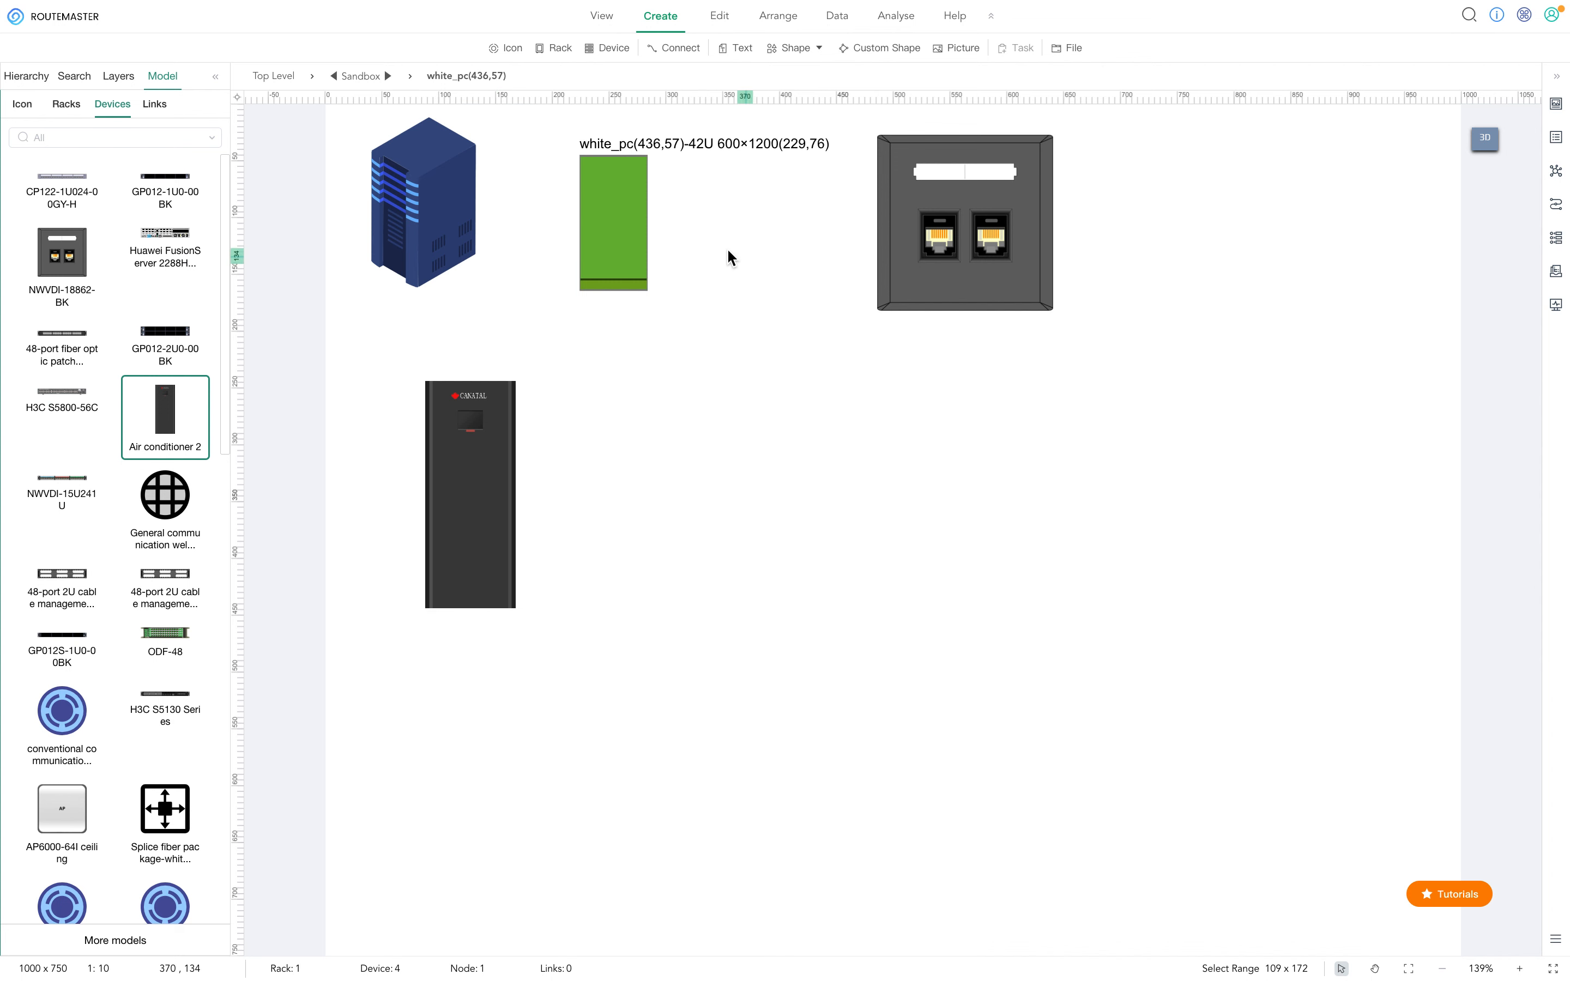
Step: Open the rack's interior, show the link models, and open the inner view of the Huawei FusionServer 2288H
double_click(634, 219)
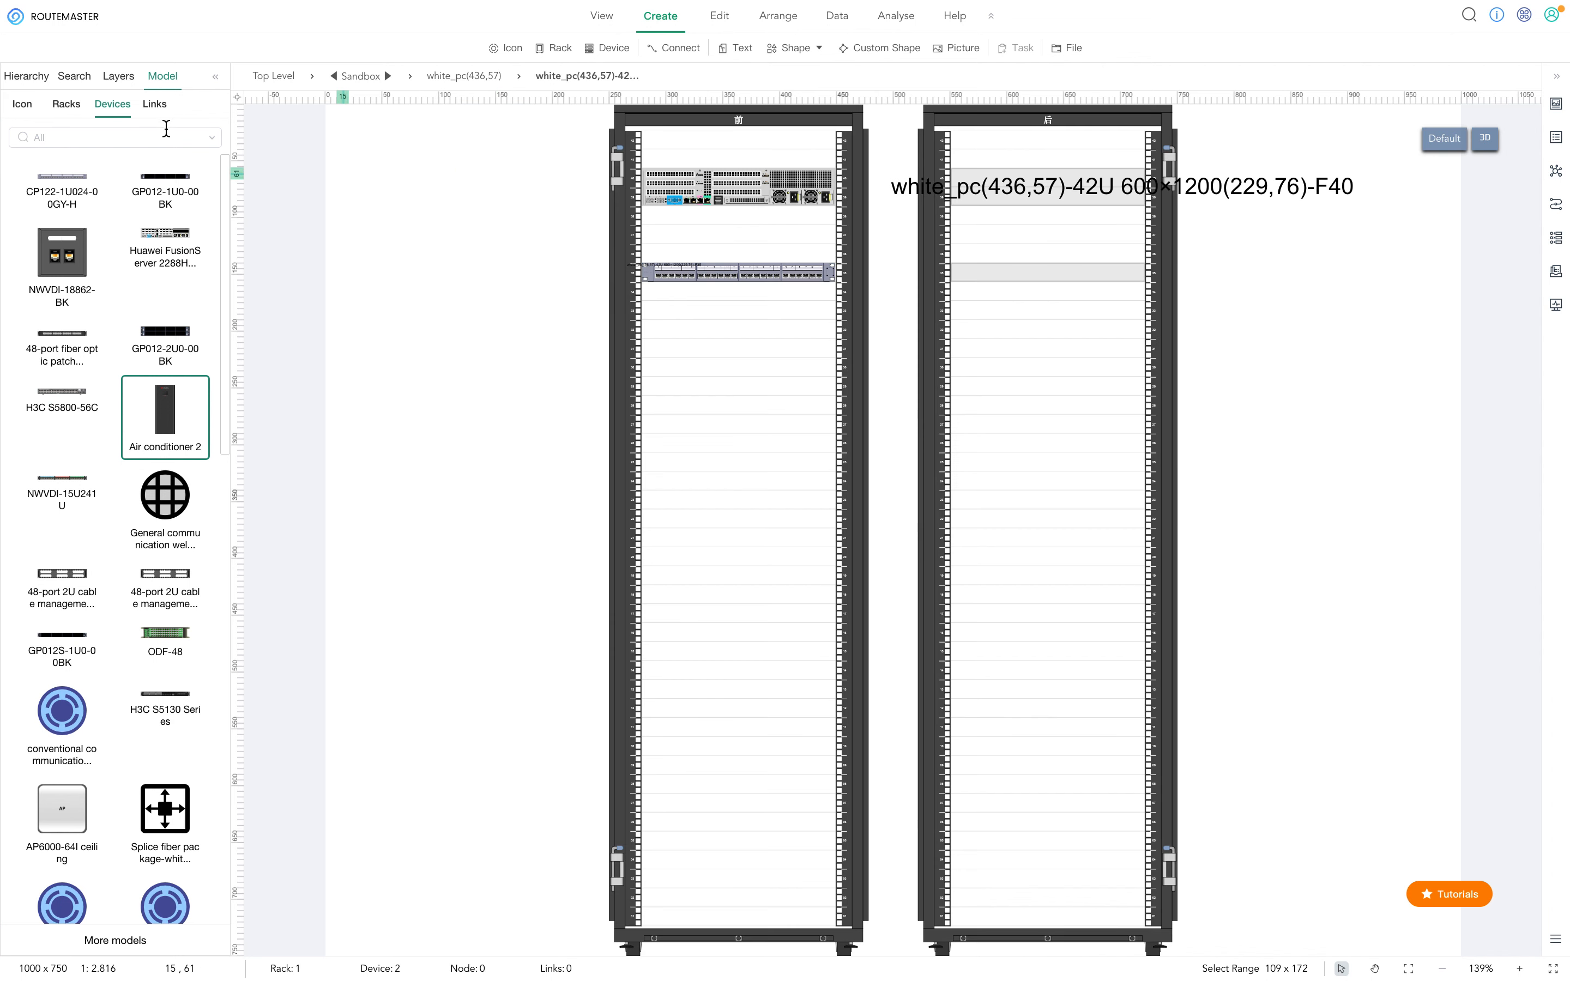
left_click(154, 105)
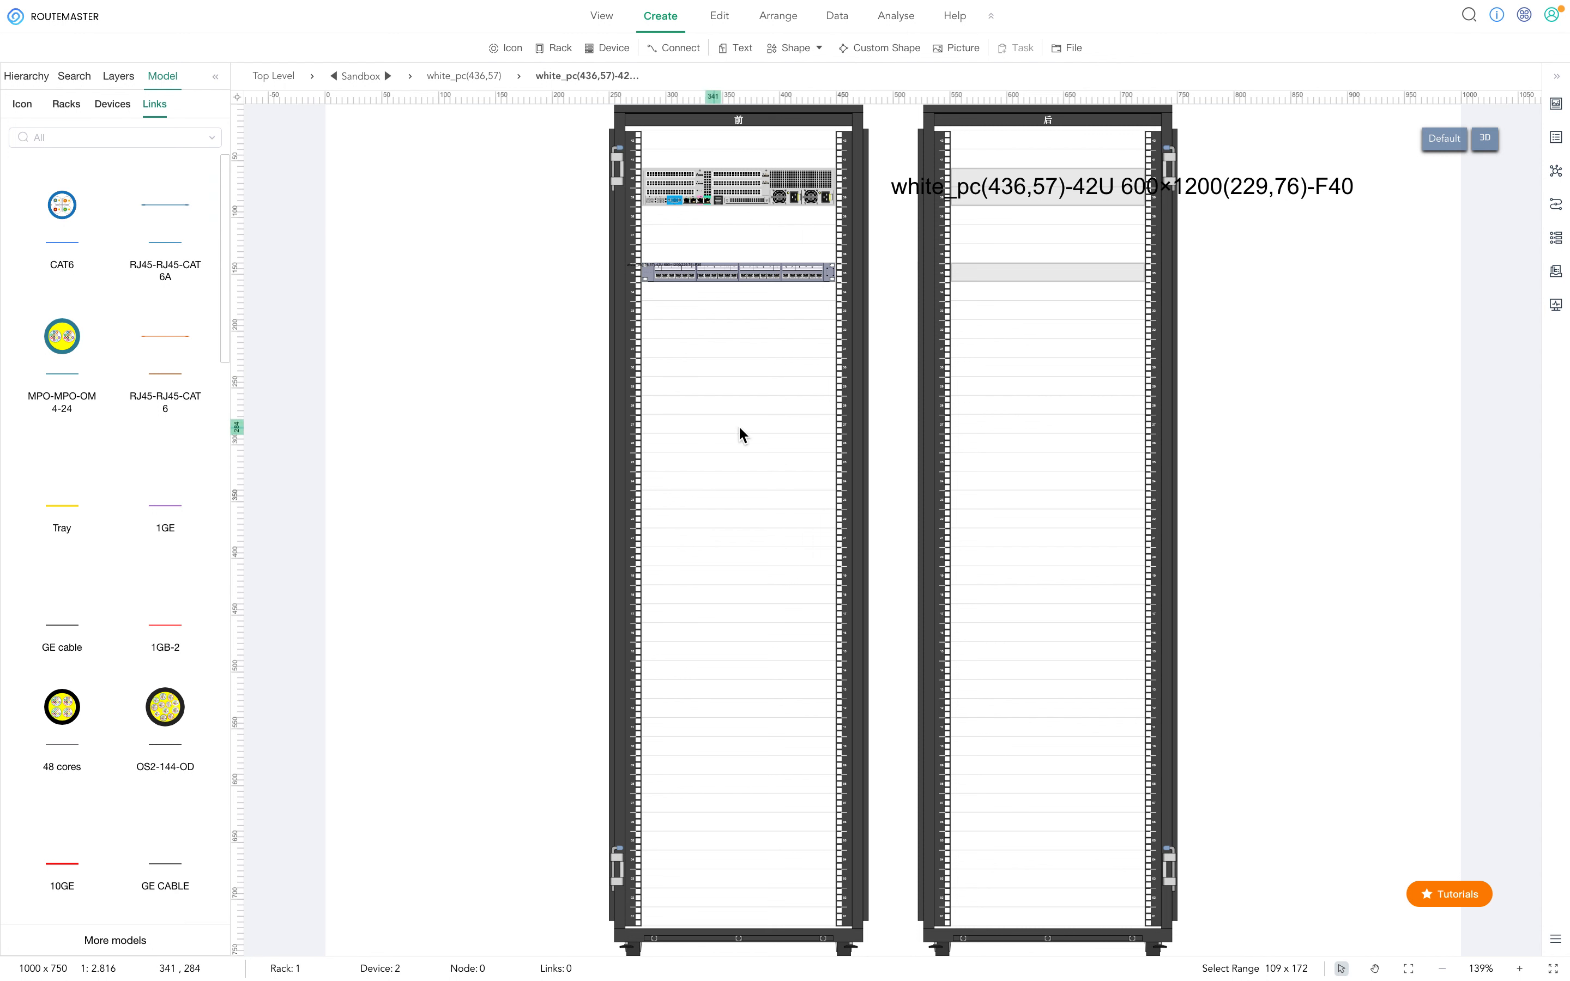
left_click(733, 186)
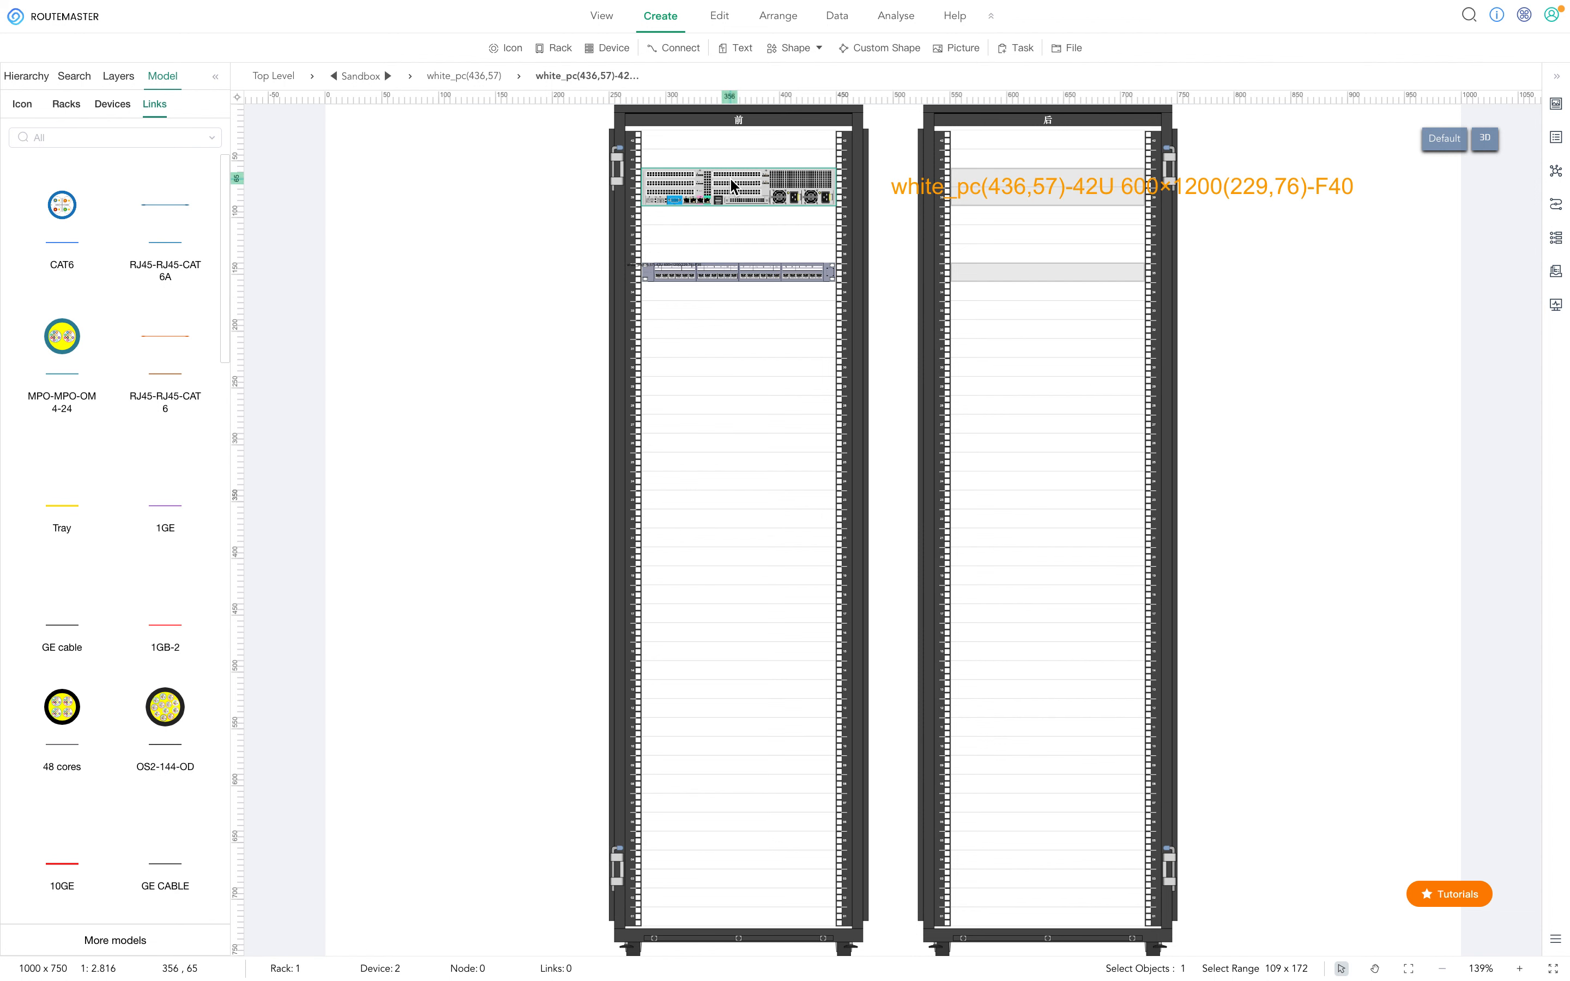
double_click(733, 186)
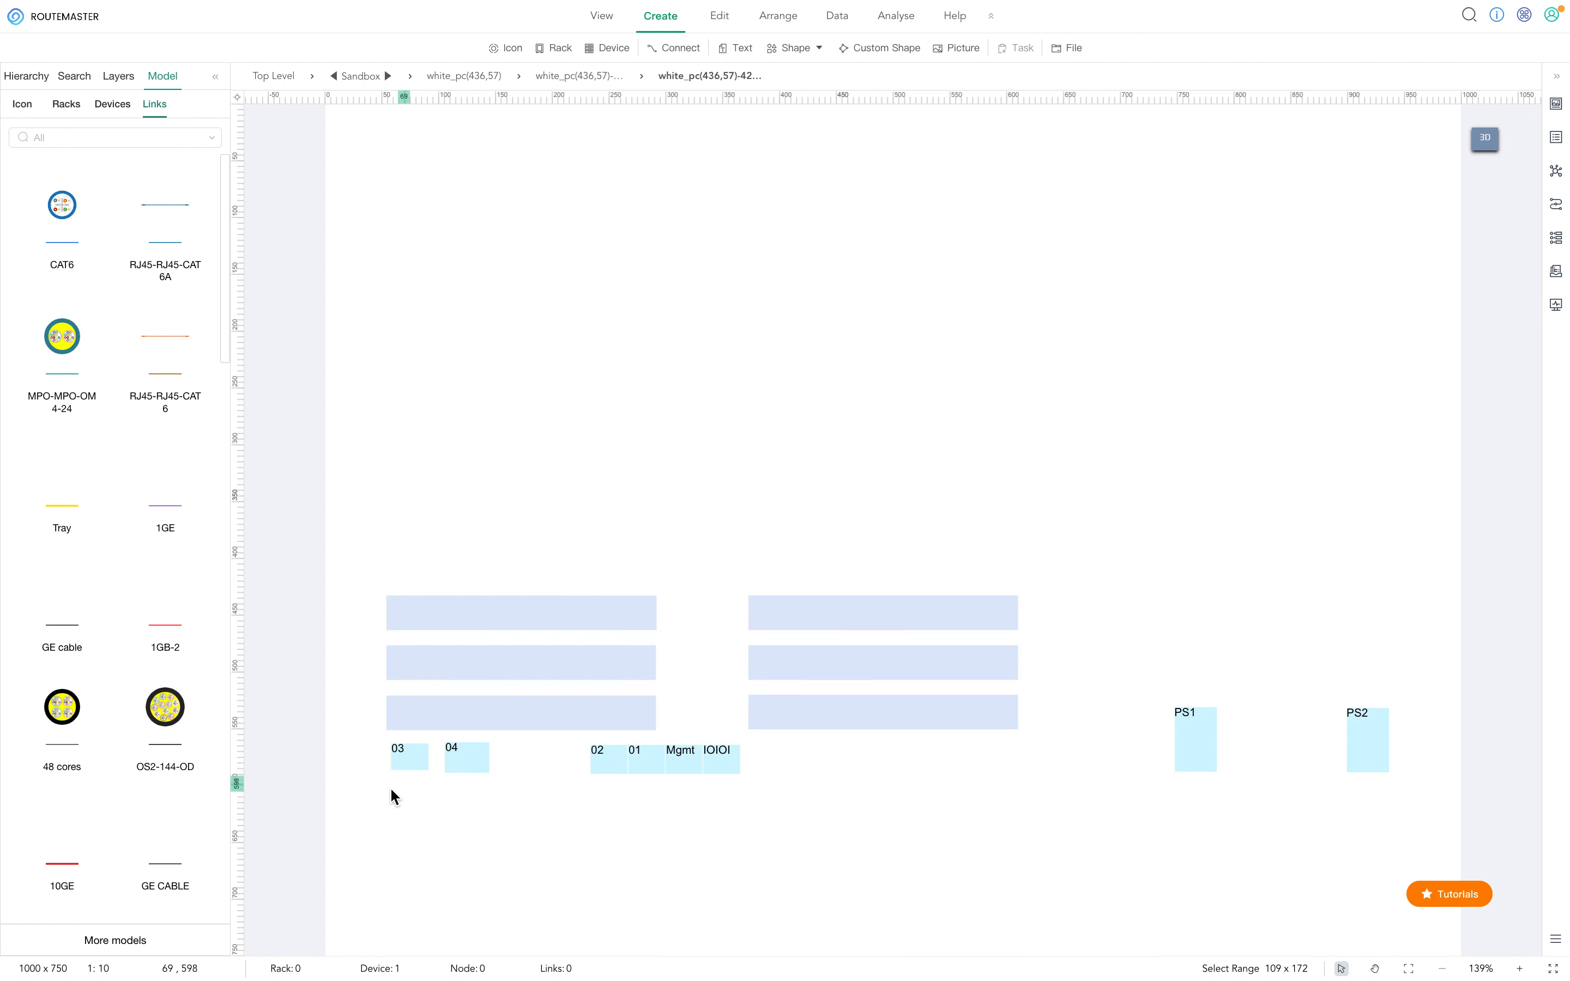
Step: Examine the Huawei server's rear ports up close, including 02, 01, Mgmt and IOIOI
left_click_drag(374, 801, 785, 654)
left_click_drag(580, 787, 737, 773)
left_click(585, 790)
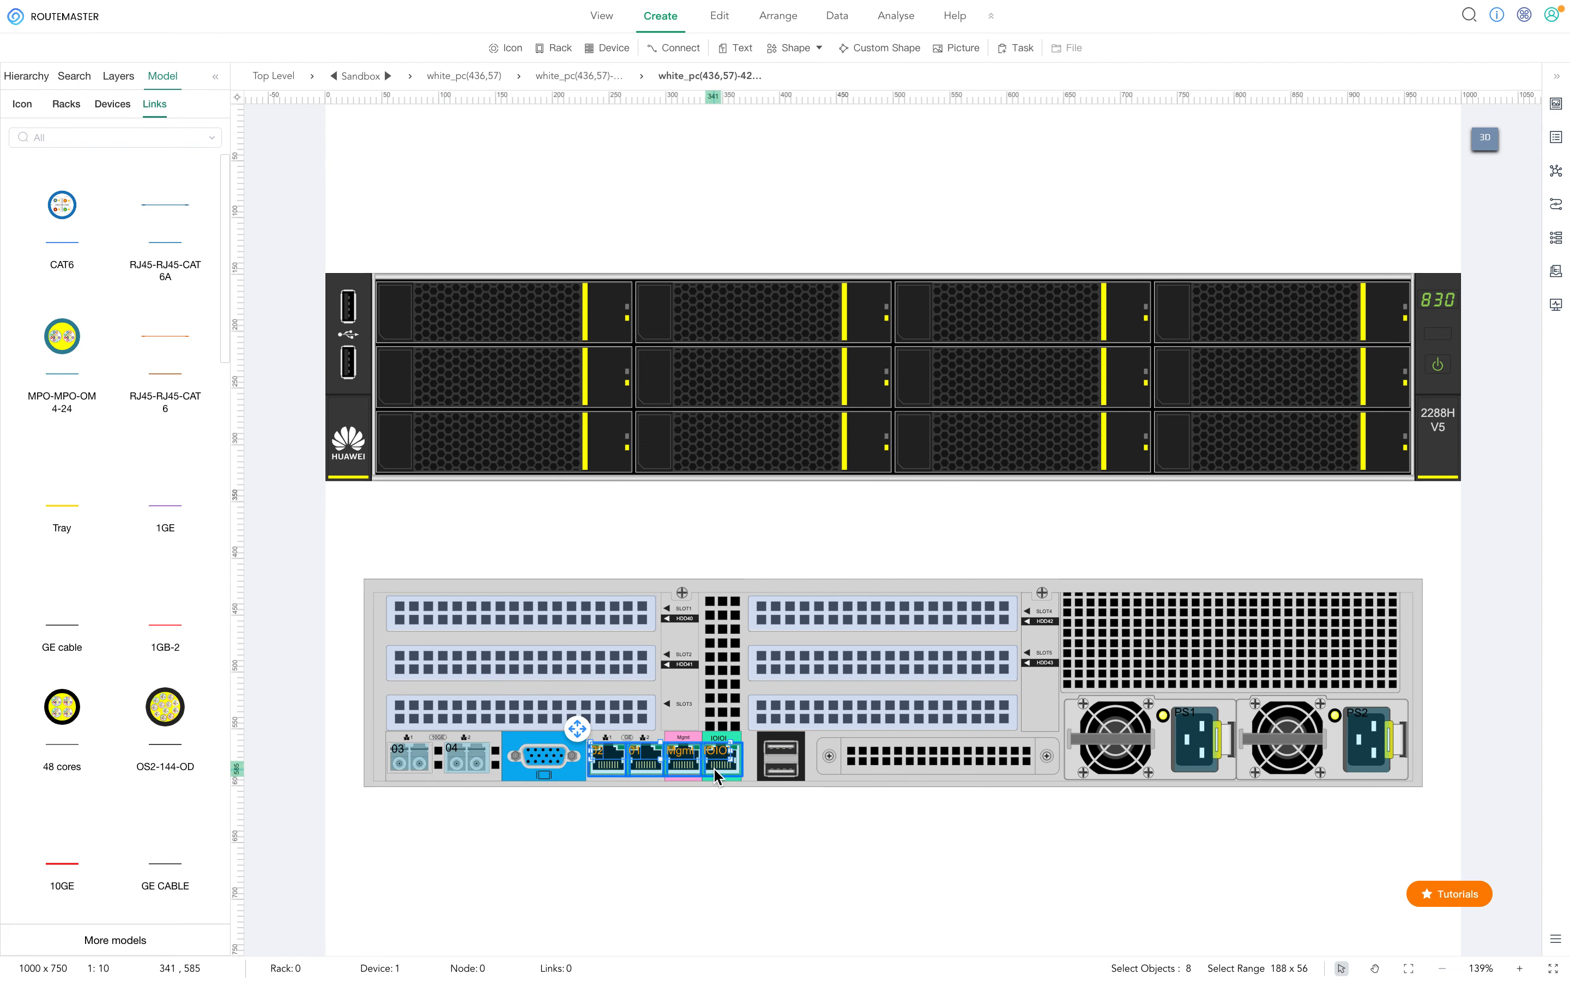
scroll(716, 769, "up", 5)
left_click(525, 803)
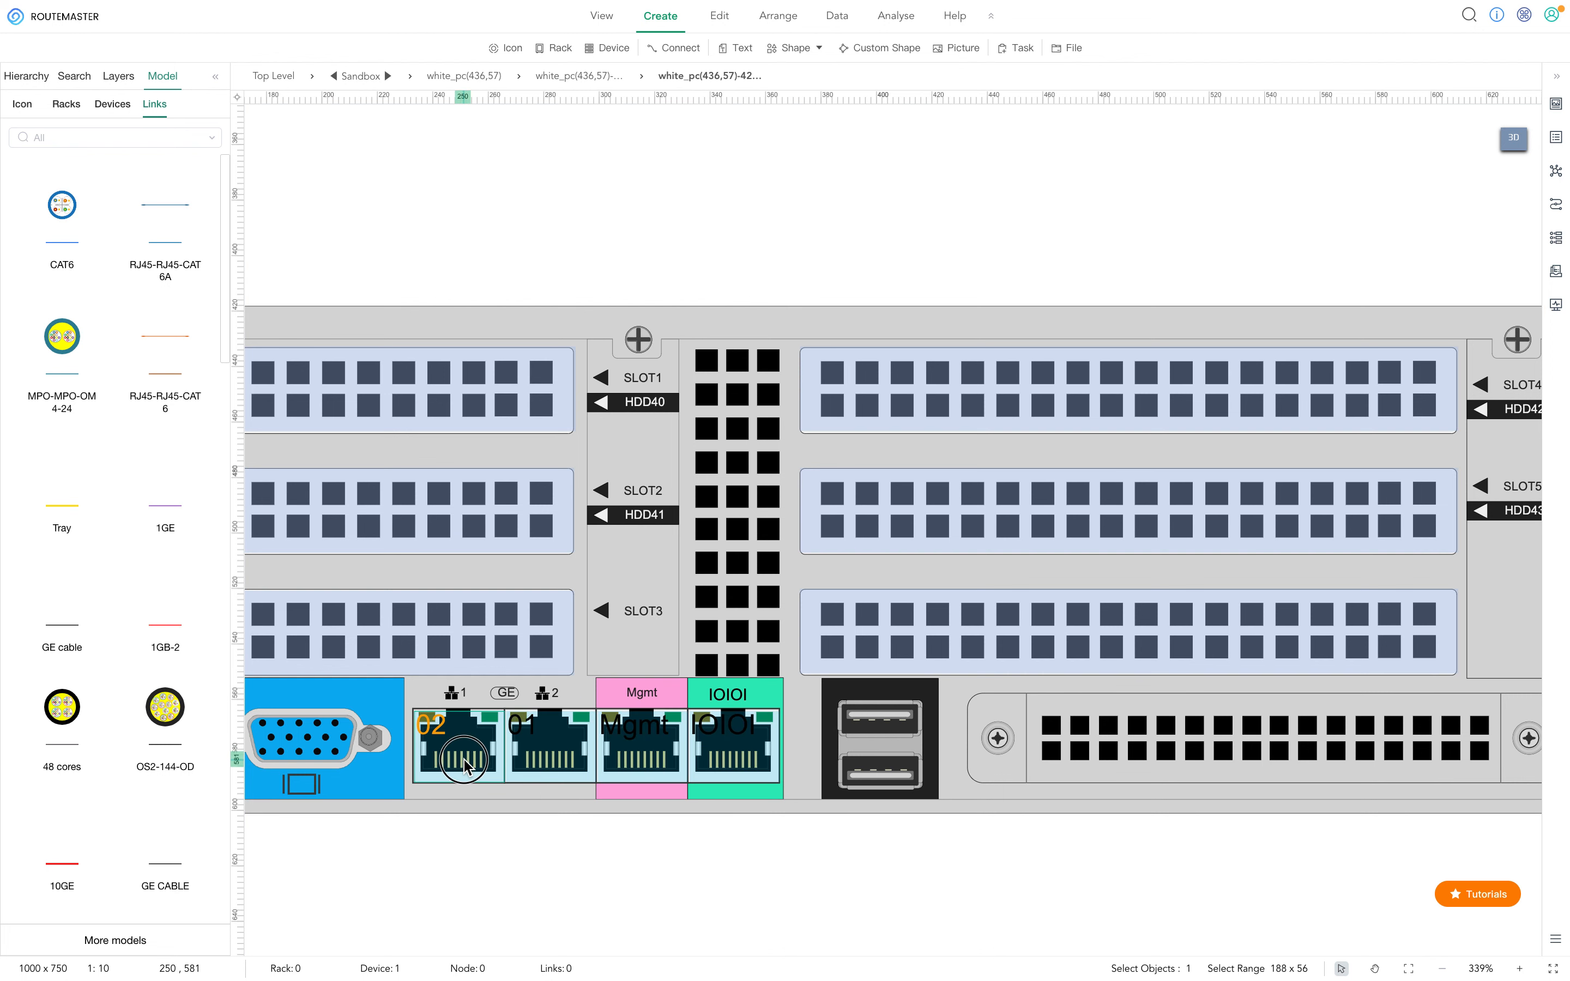
left_click(574, 769)
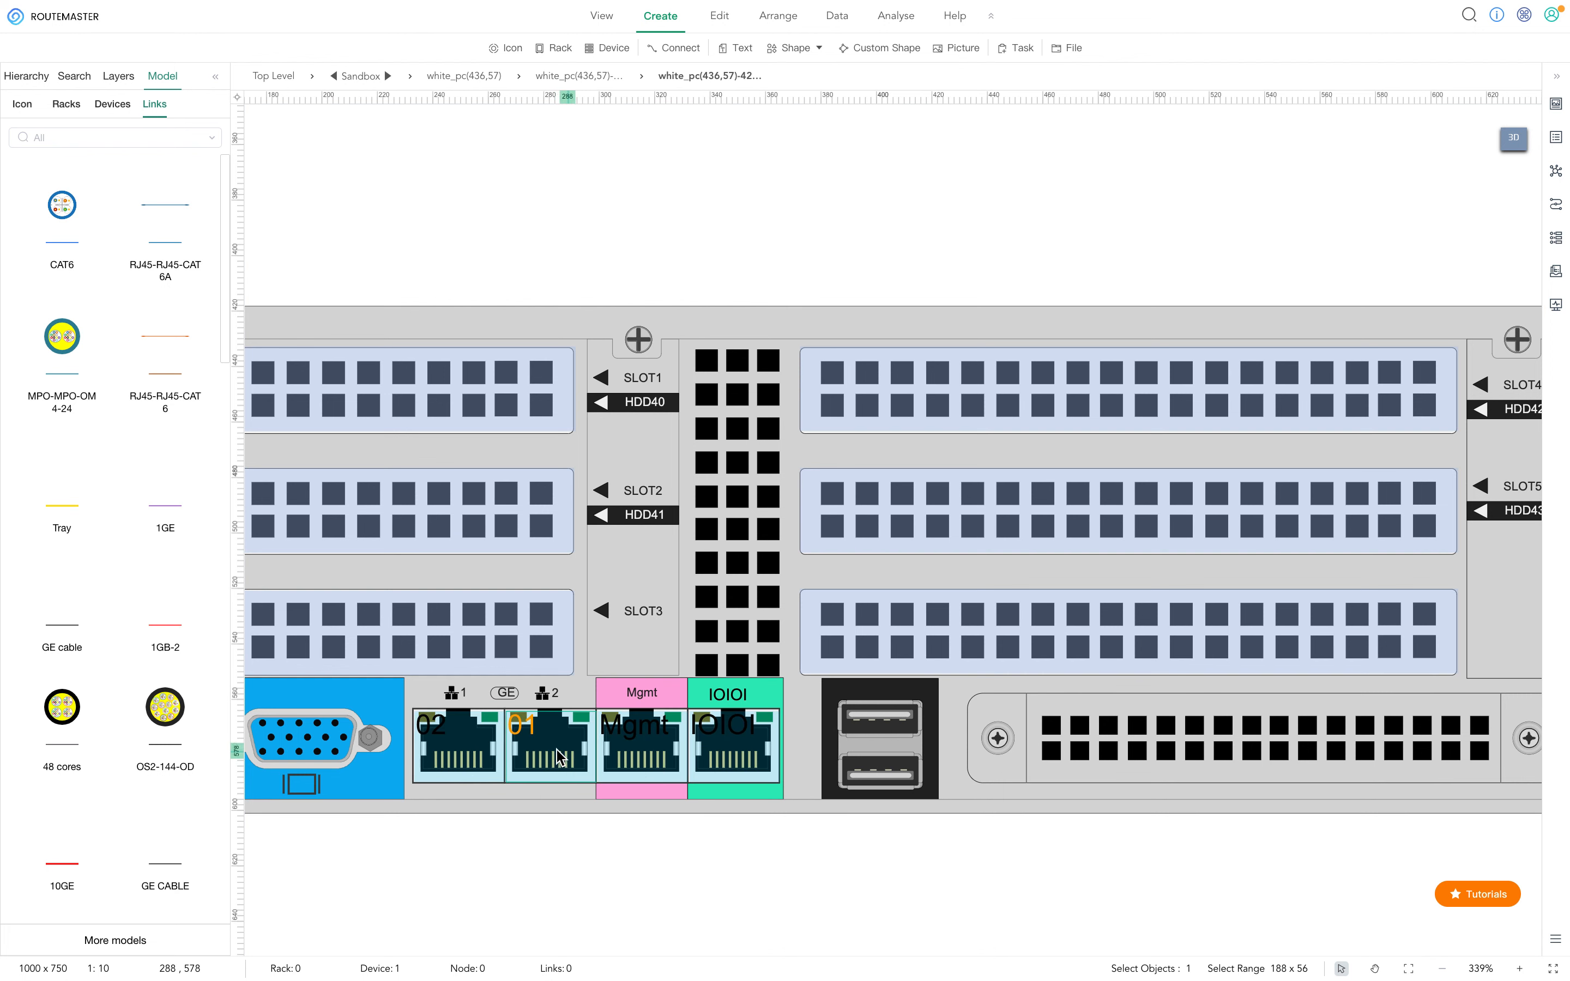
left_click(639, 769)
left_click(746, 769)
scroll(750, 769, "down", 1)
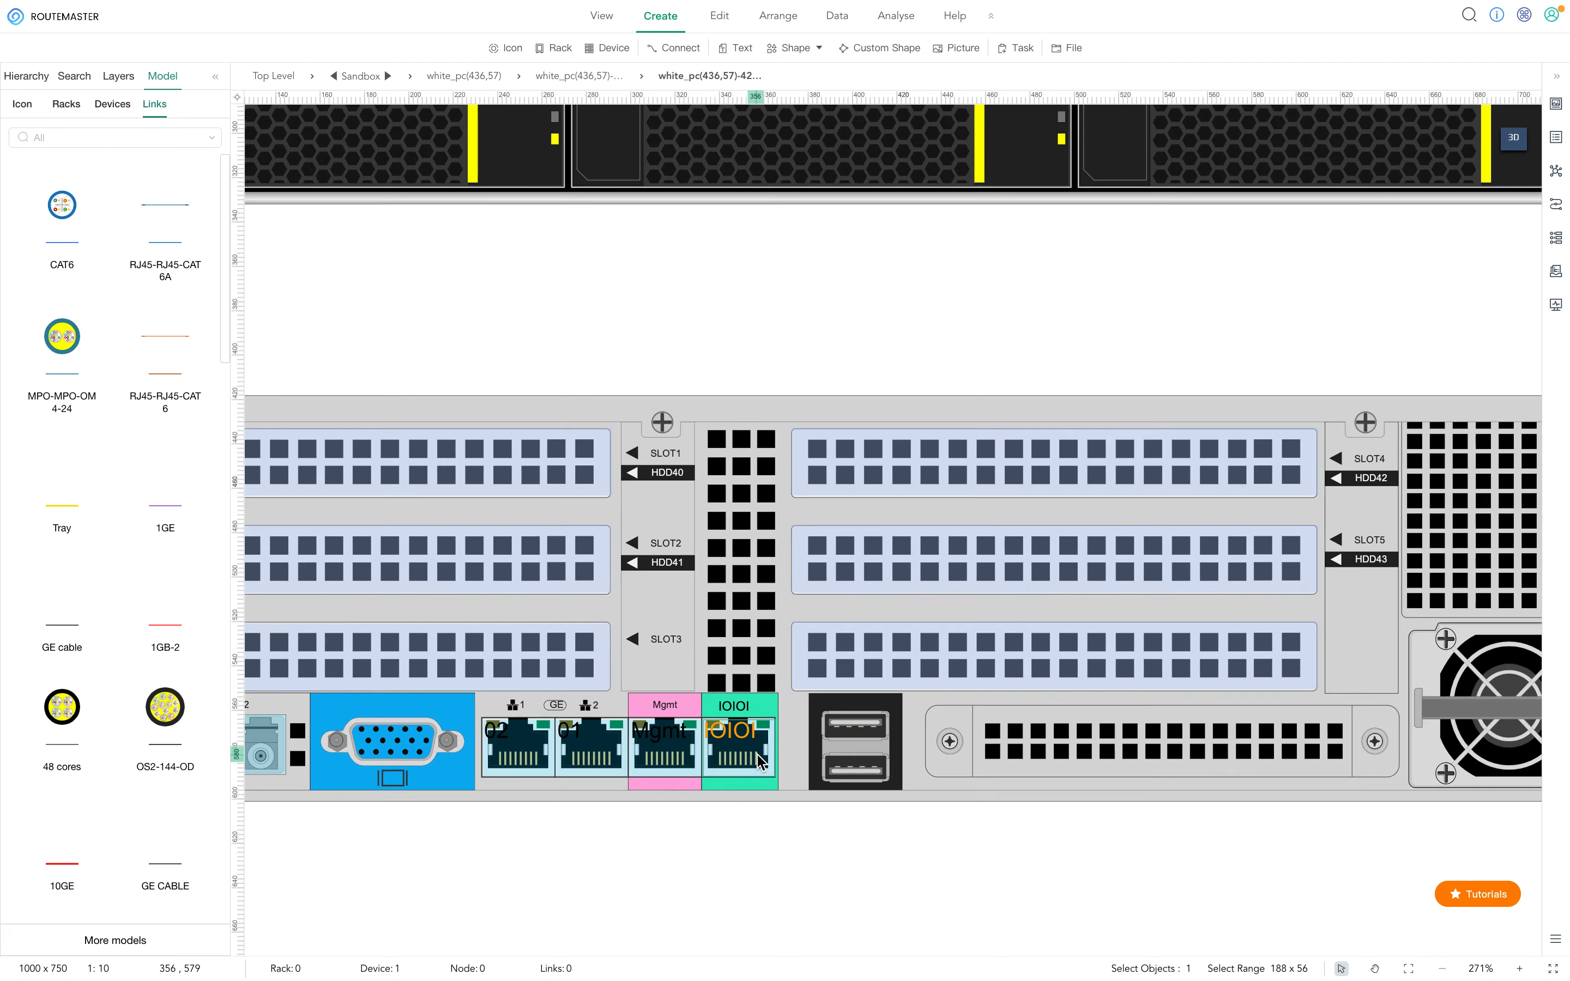
scroll(760, 761, "down", 2)
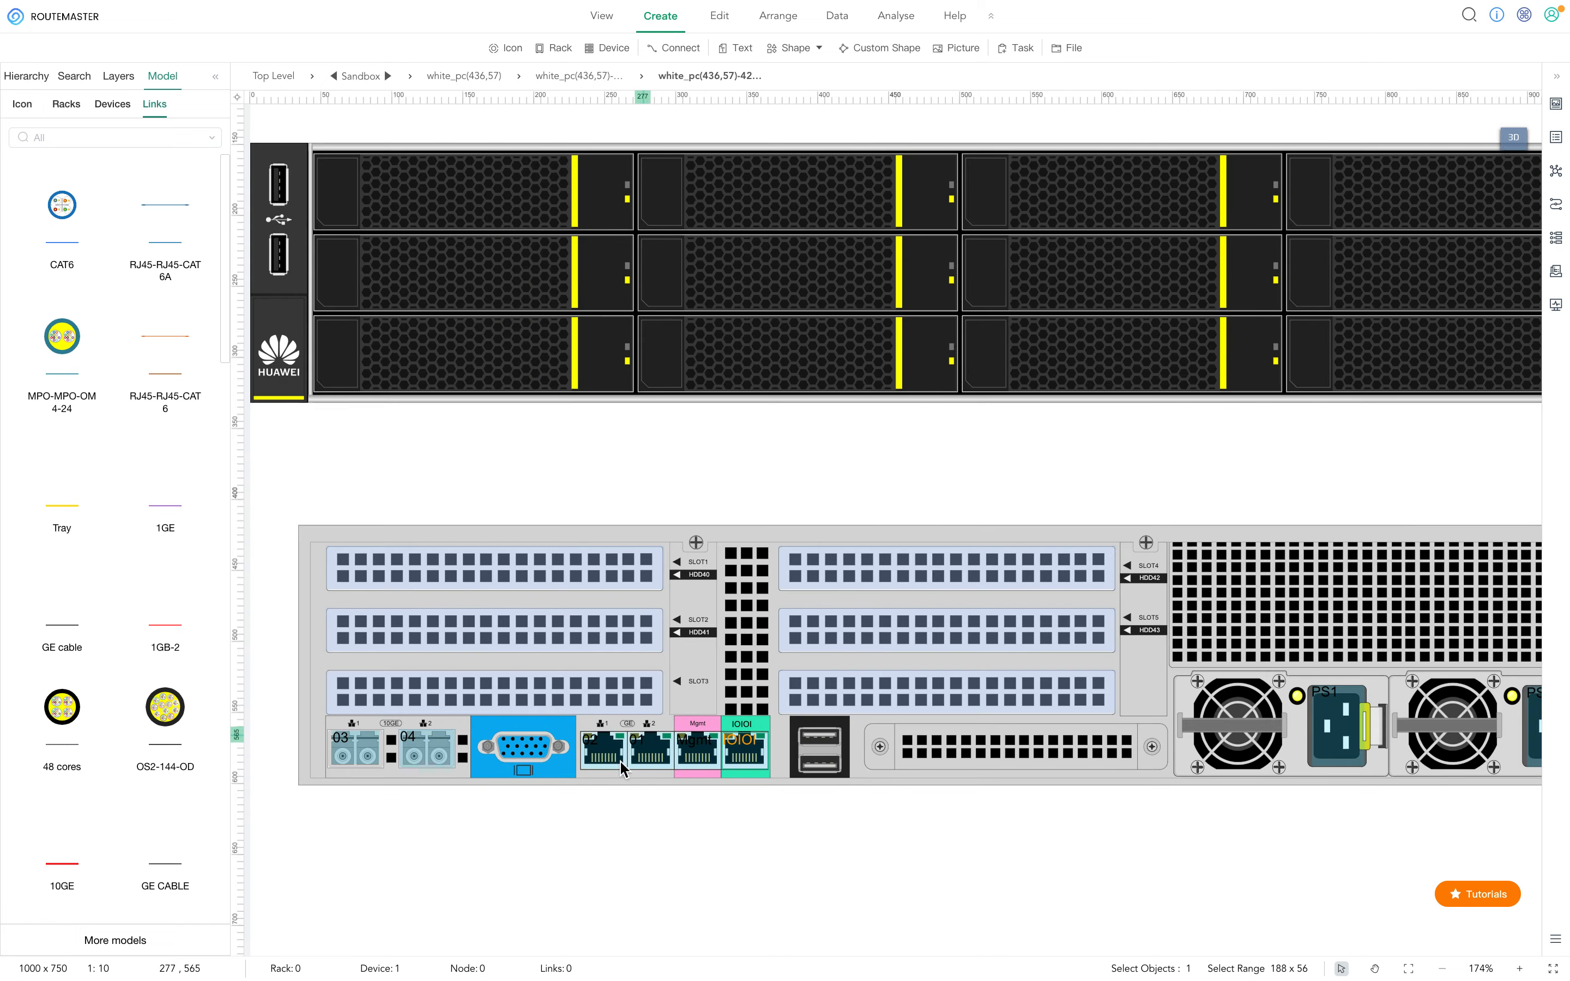
scroll(642, 740, "down", 2)
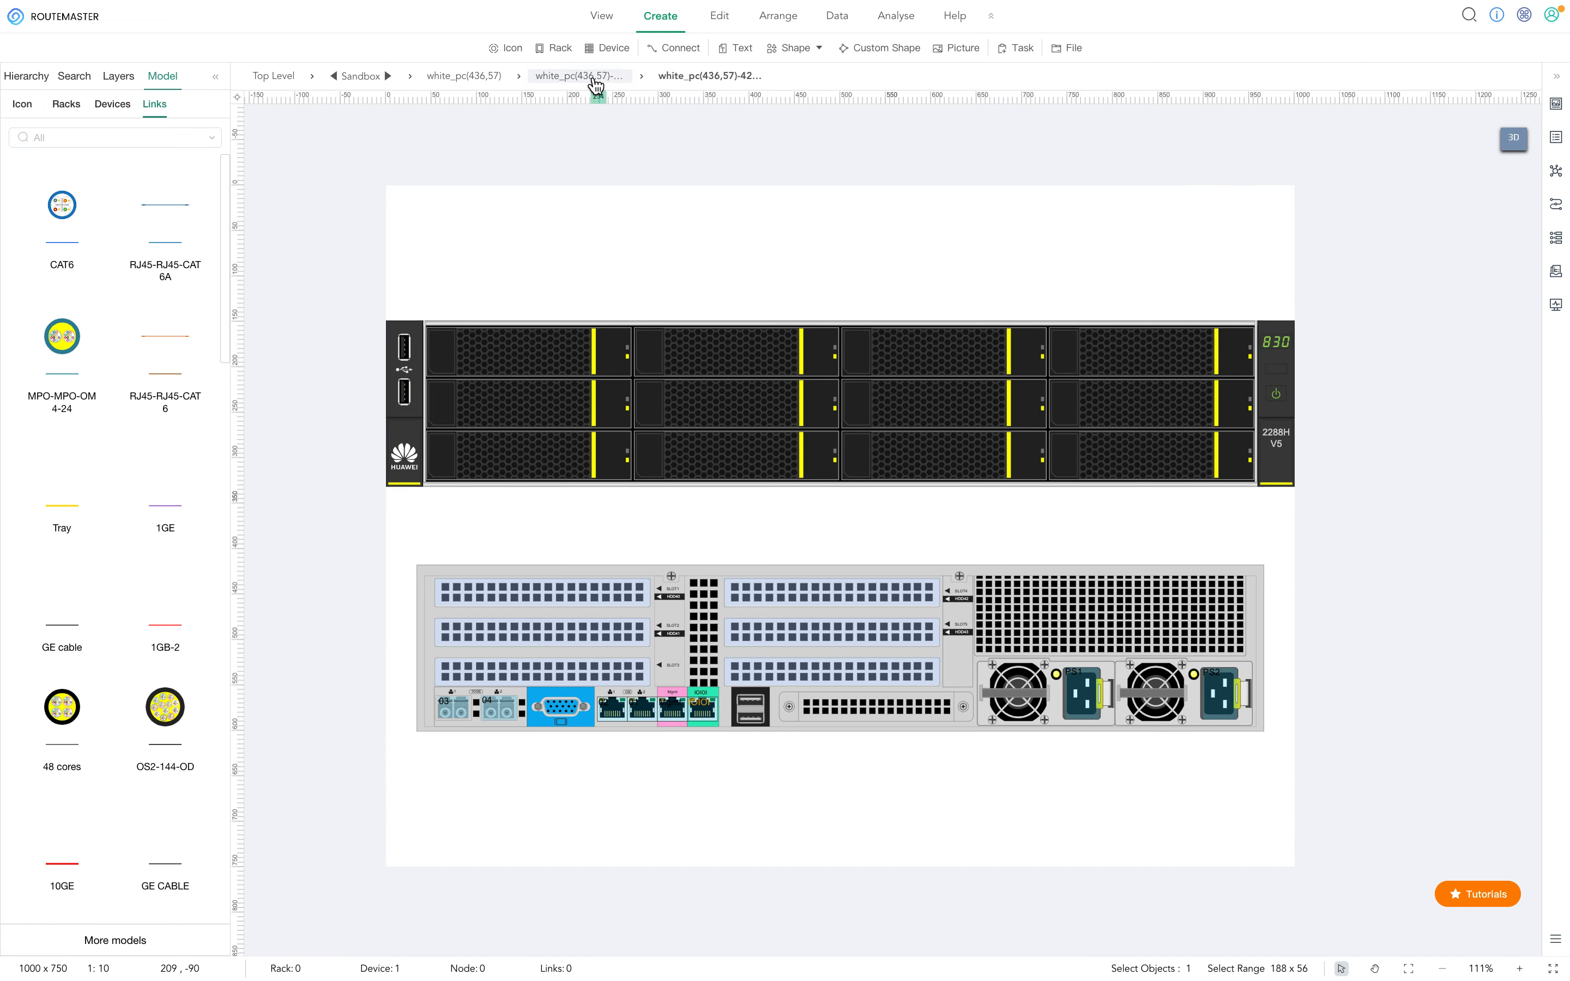
Step: Return to the rack's interior, open the inner view of the CP122-1U024-00GY-H device and examine its ports 01 to 06
left_click(595, 76)
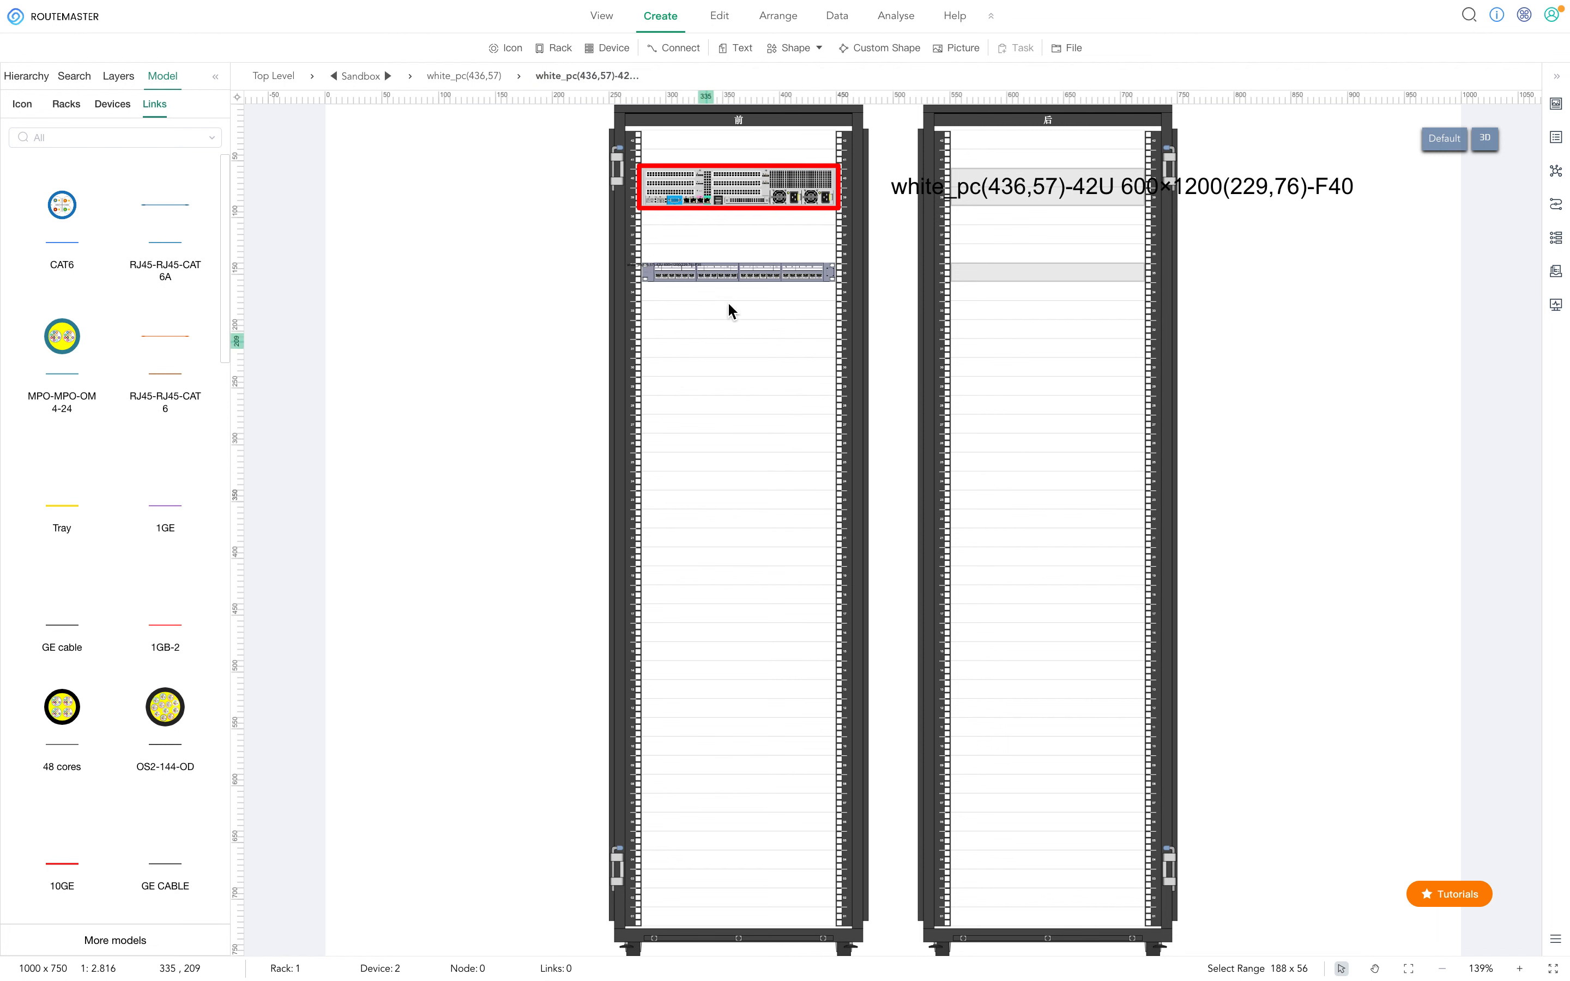
double_click(751, 274)
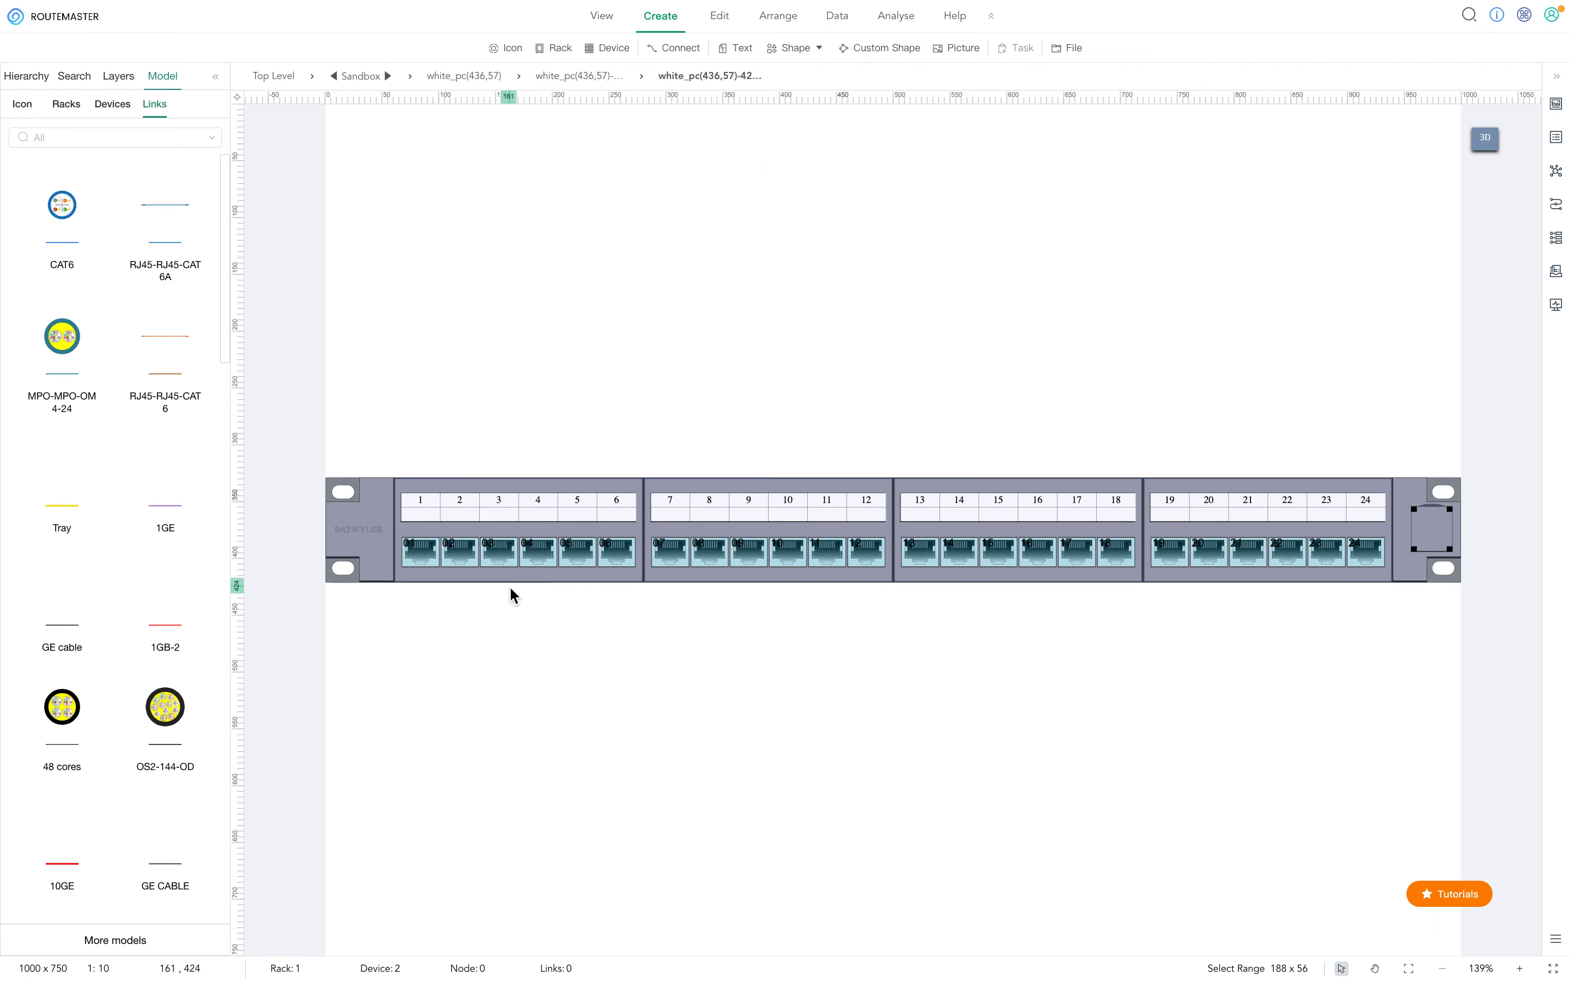
left_click_drag(388, 579, 571, 497)
scroll(557, 580, "up", 3)
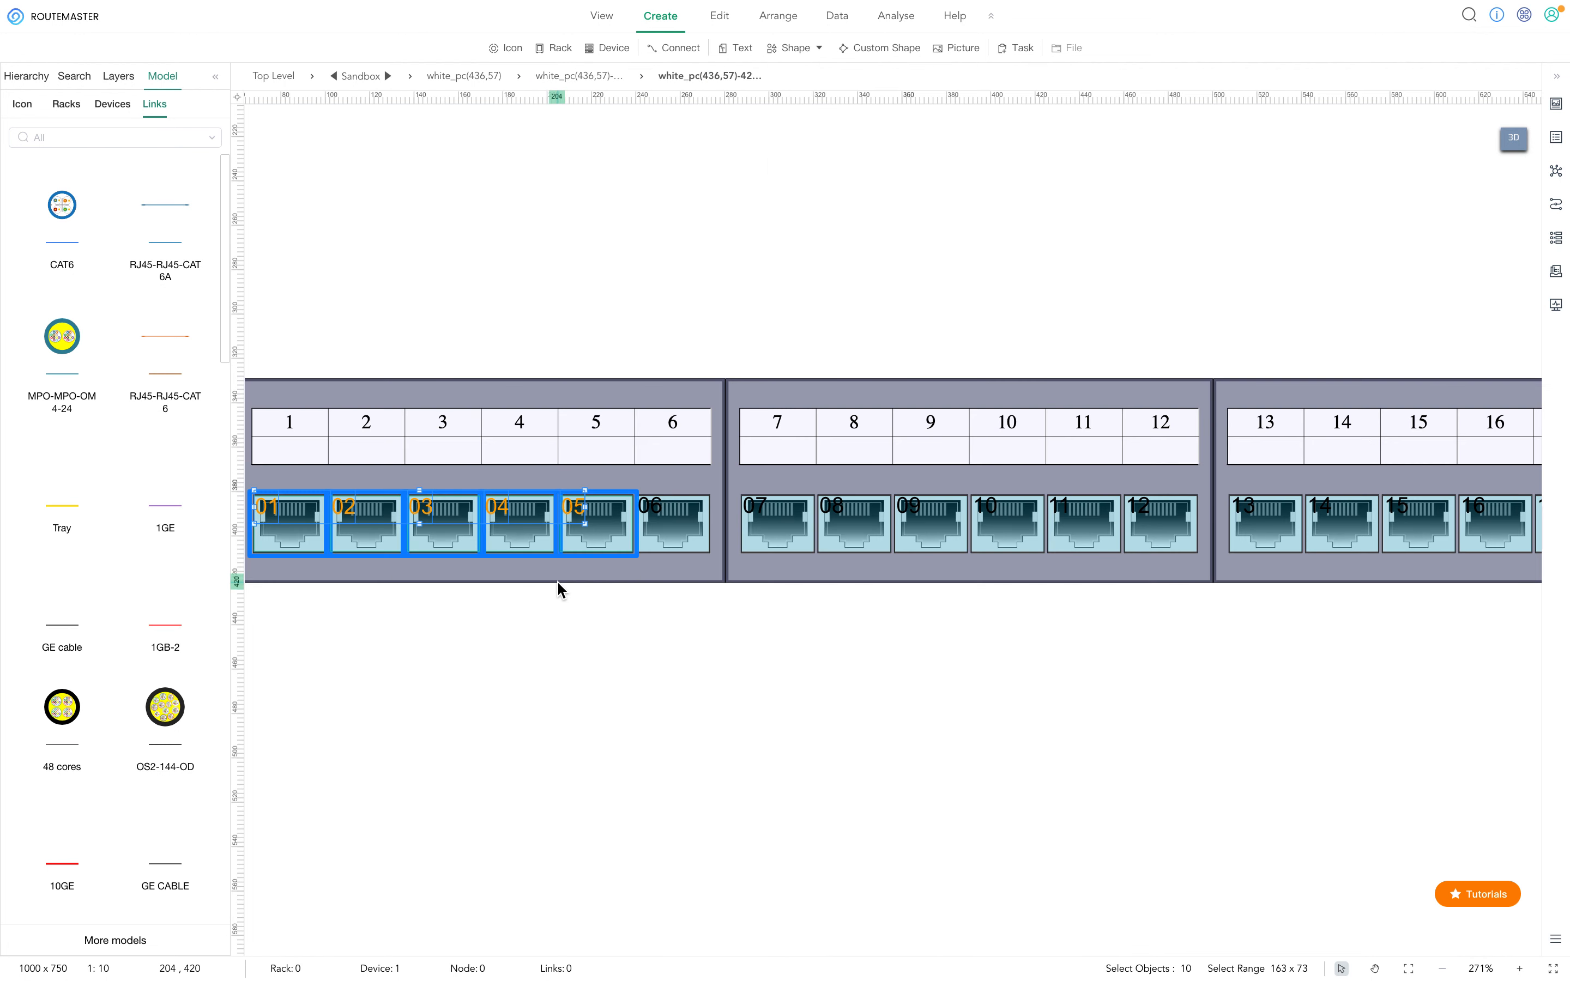
left_click(675, 545)
scroll(685, 603, "down", 1)
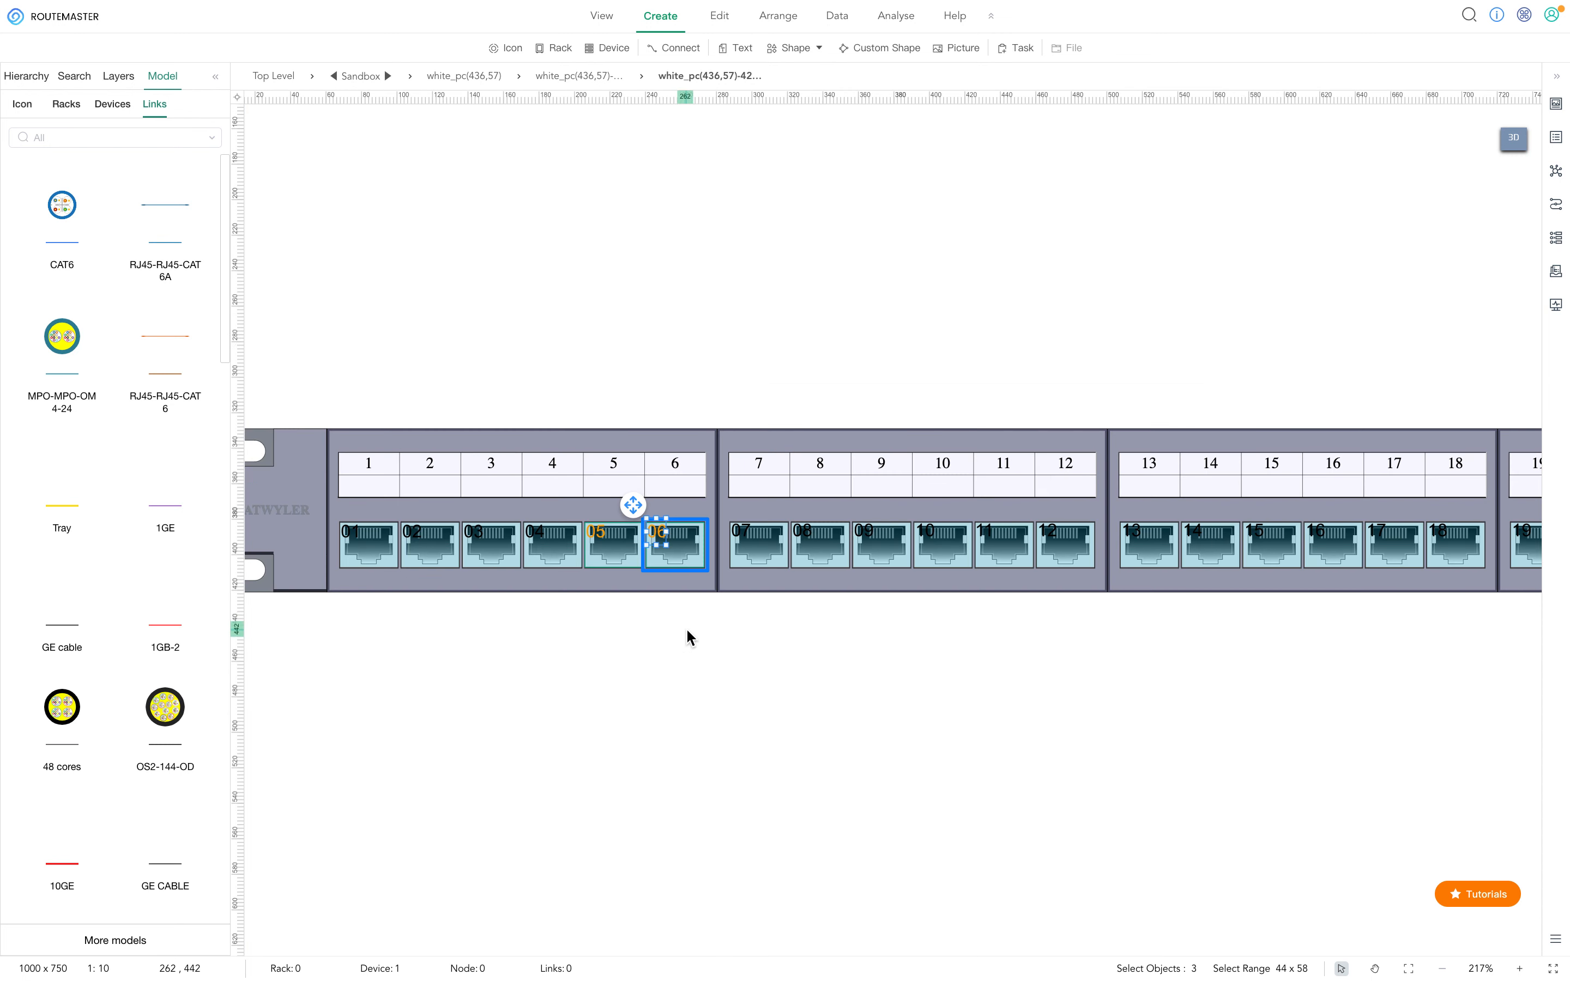
Step: Return to the rack's interior and copy the Huawei server as the start device of the connection
left_click(589, 77)
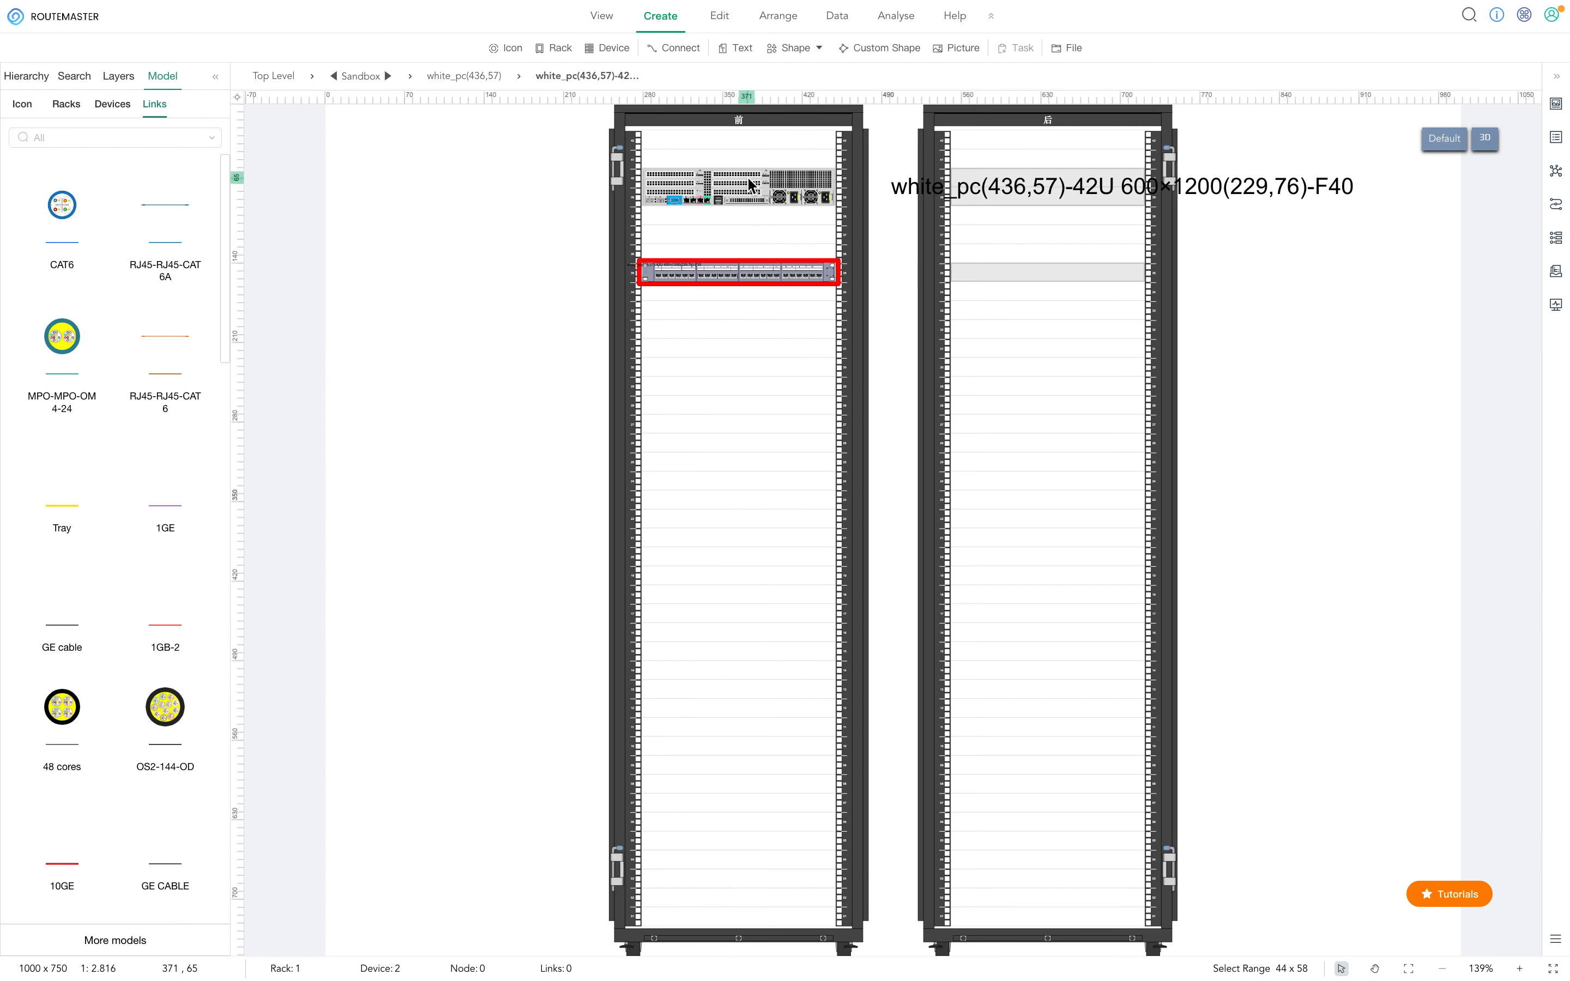
left_click(749, 182)
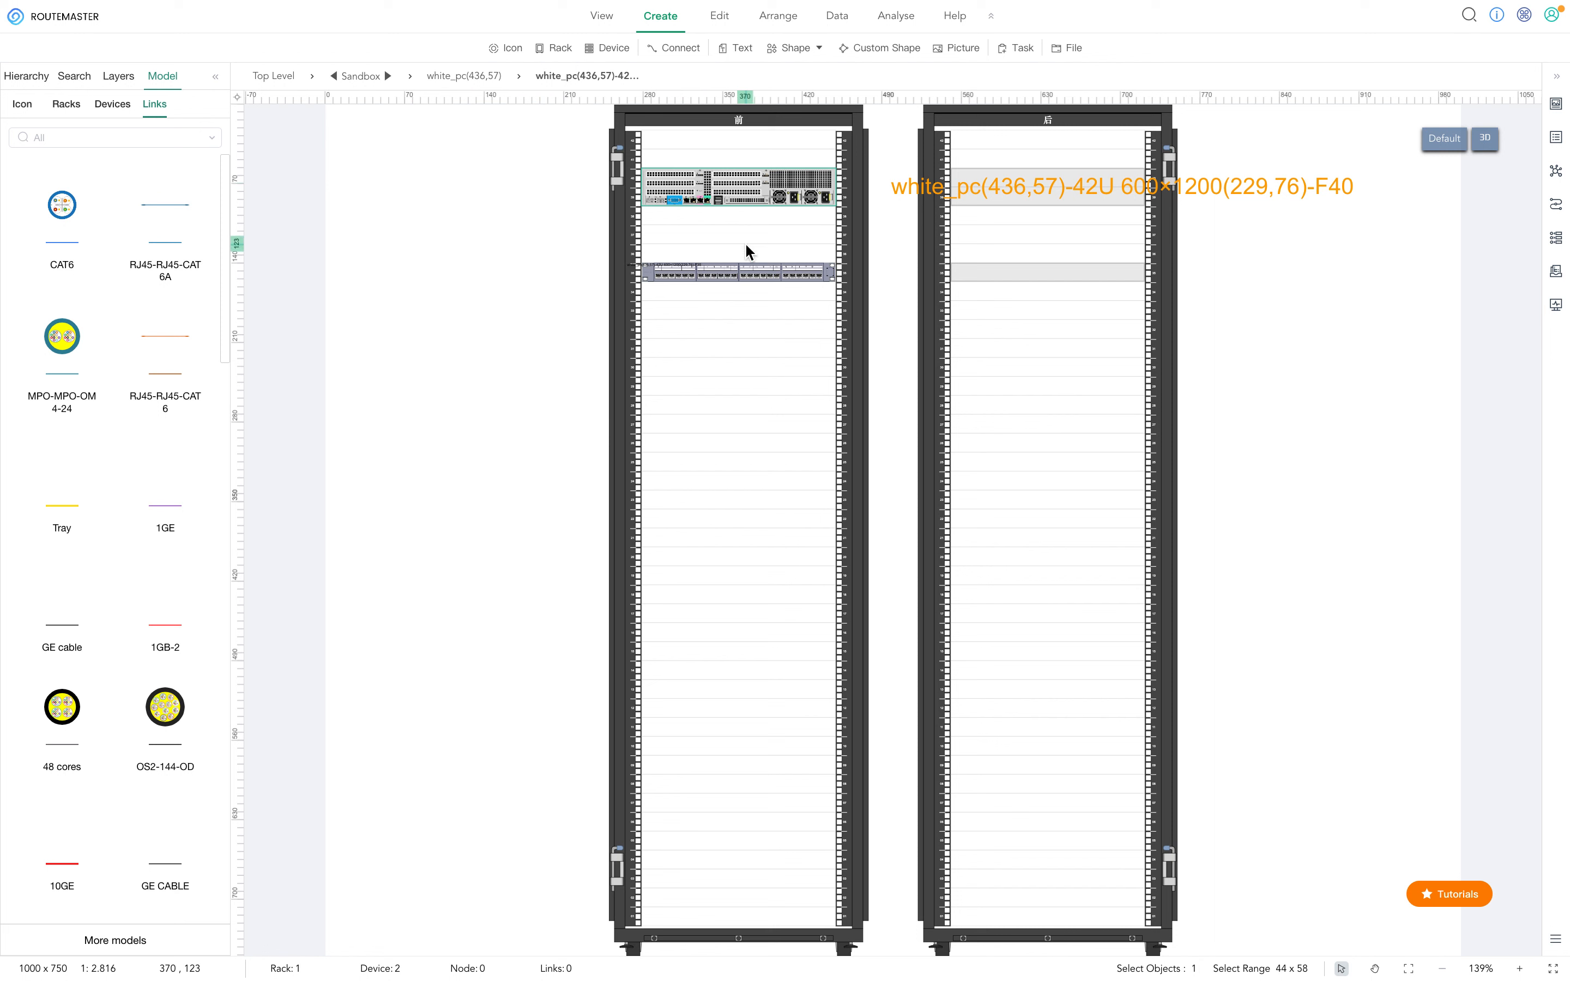
key("ctrl+c")
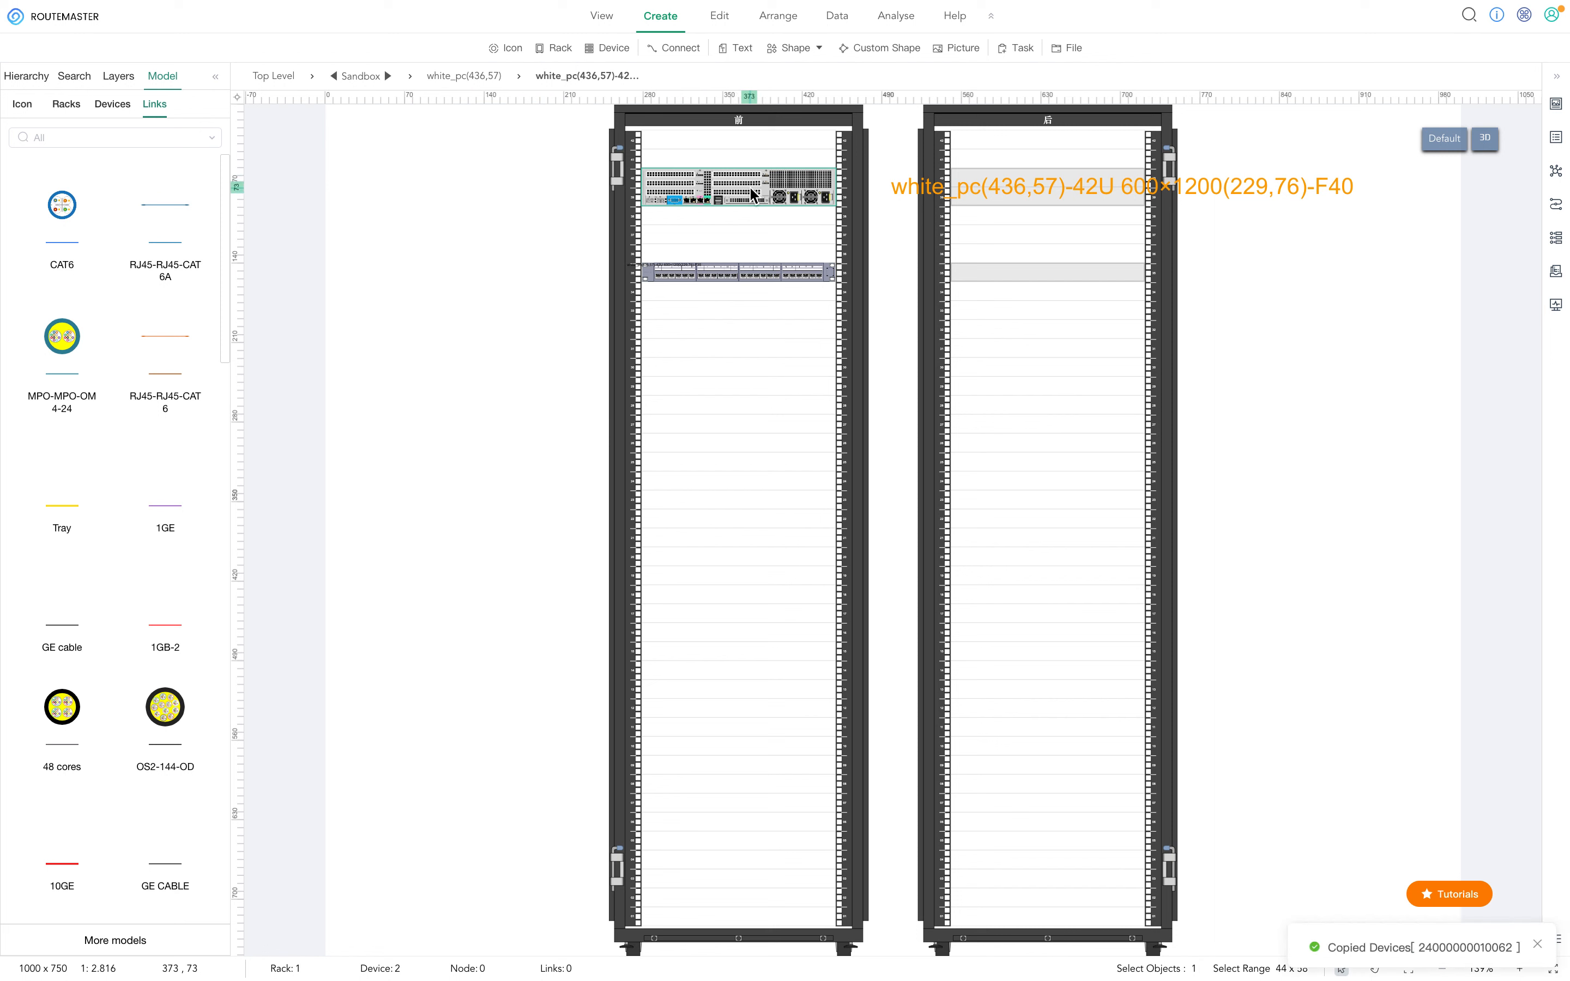
key("ctrl+c")
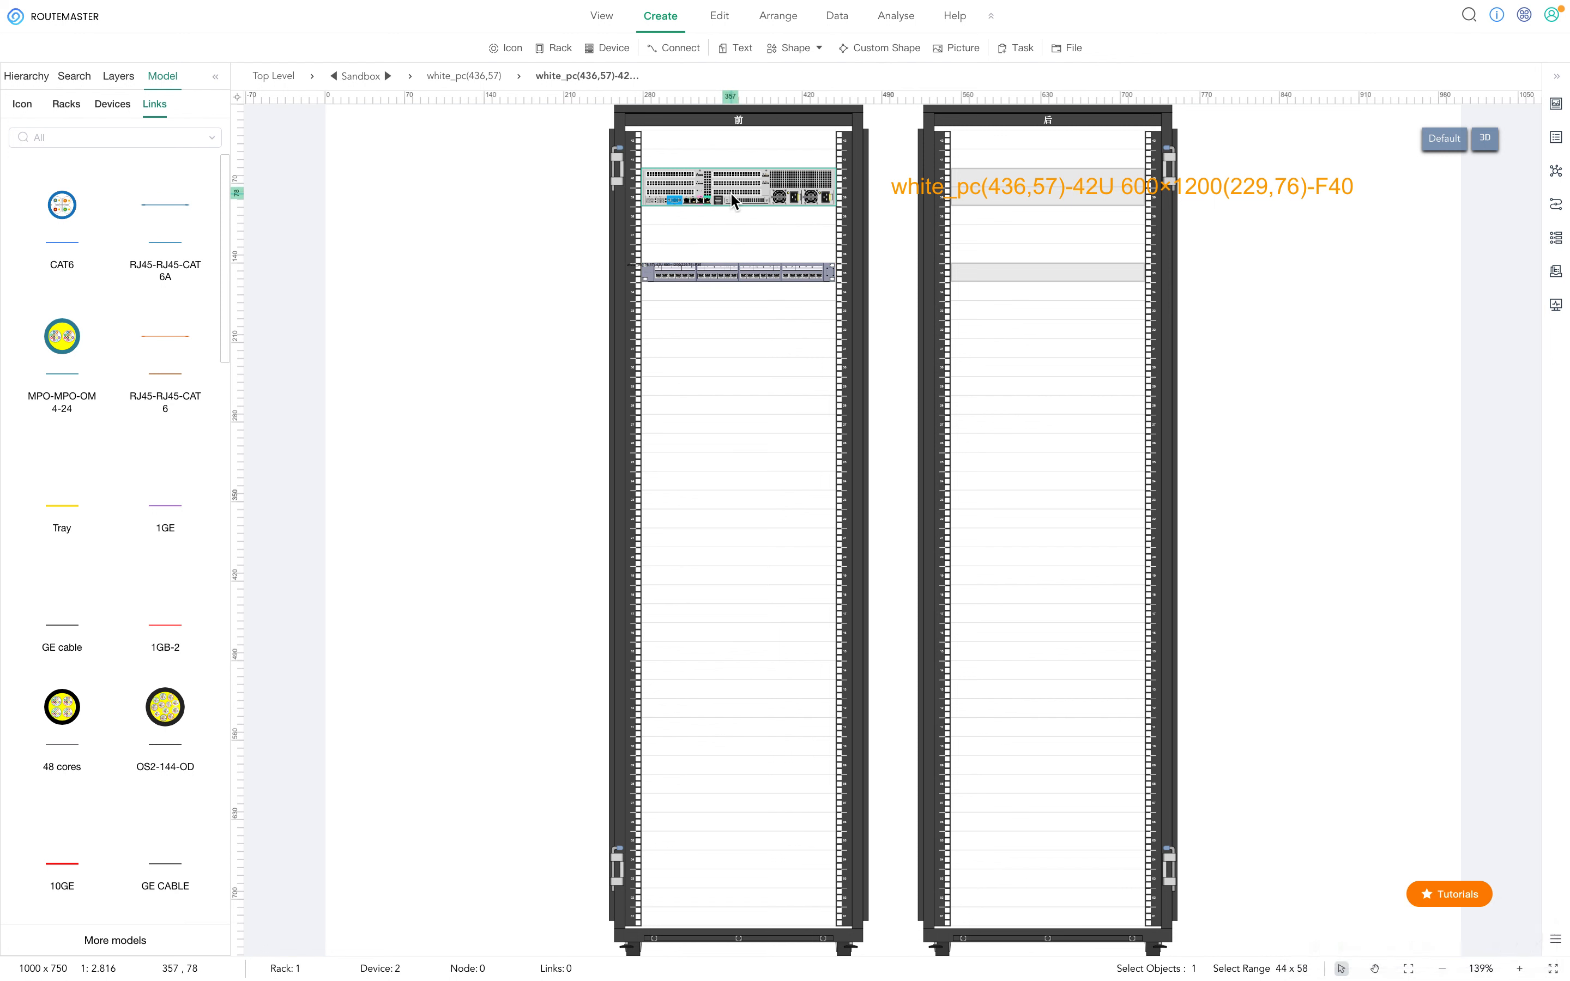
Step: Start a port connection from the copied server to the CP122-1U024-00GY-H device below it
left_click(747, 271)
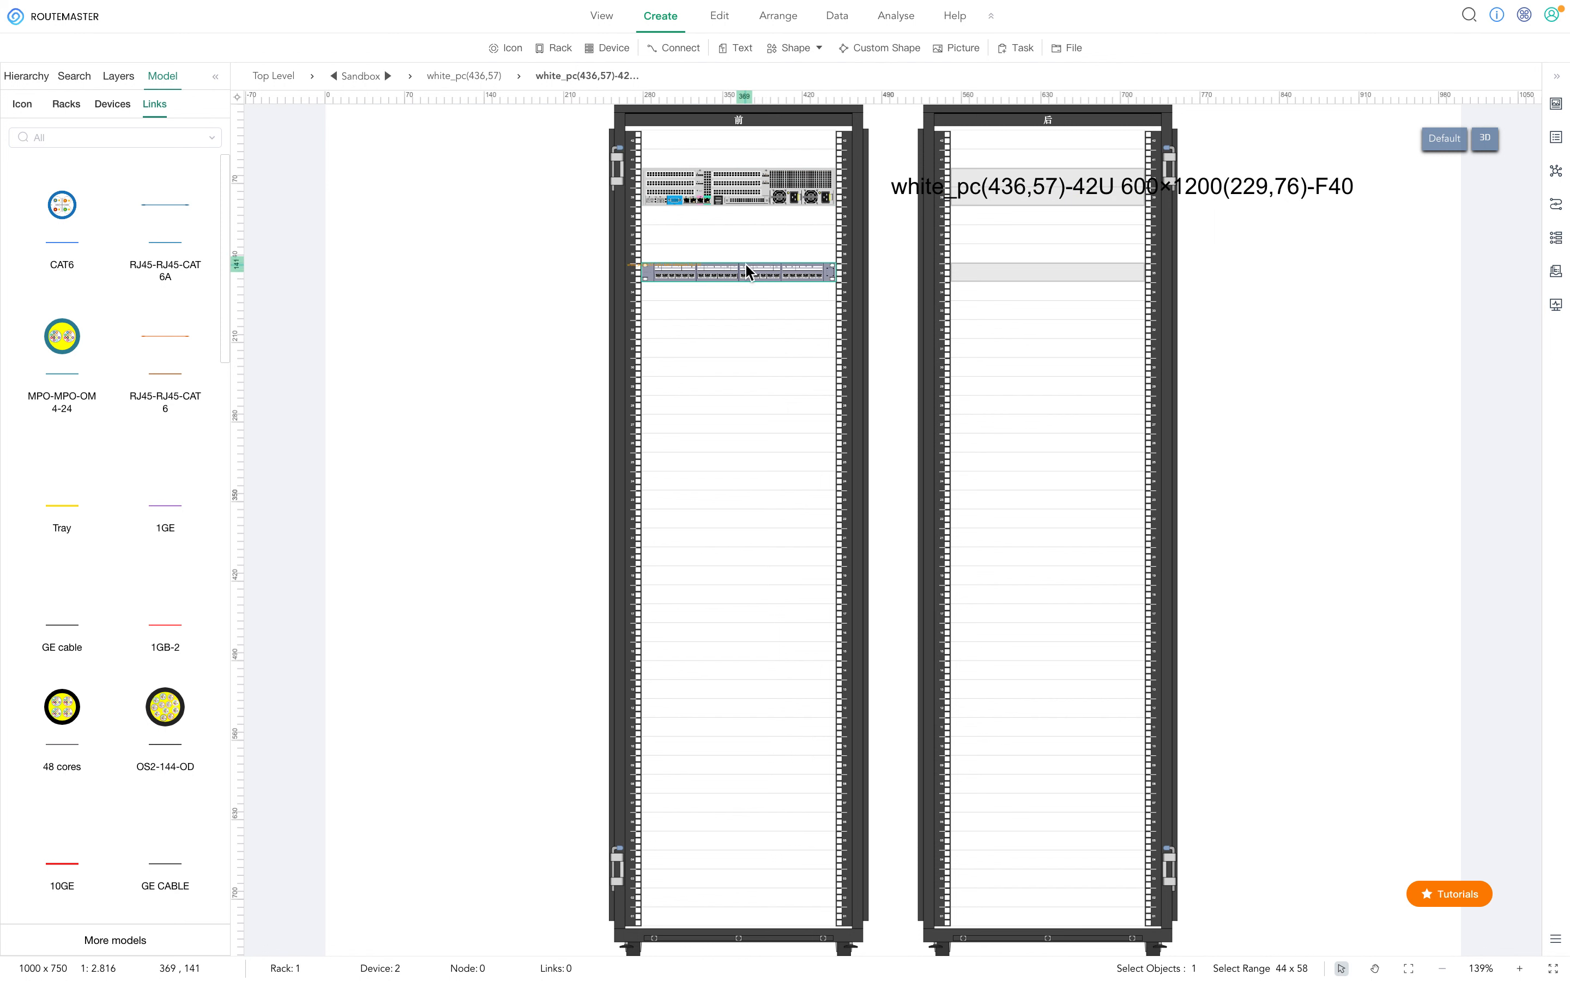
right_click(778, 278)
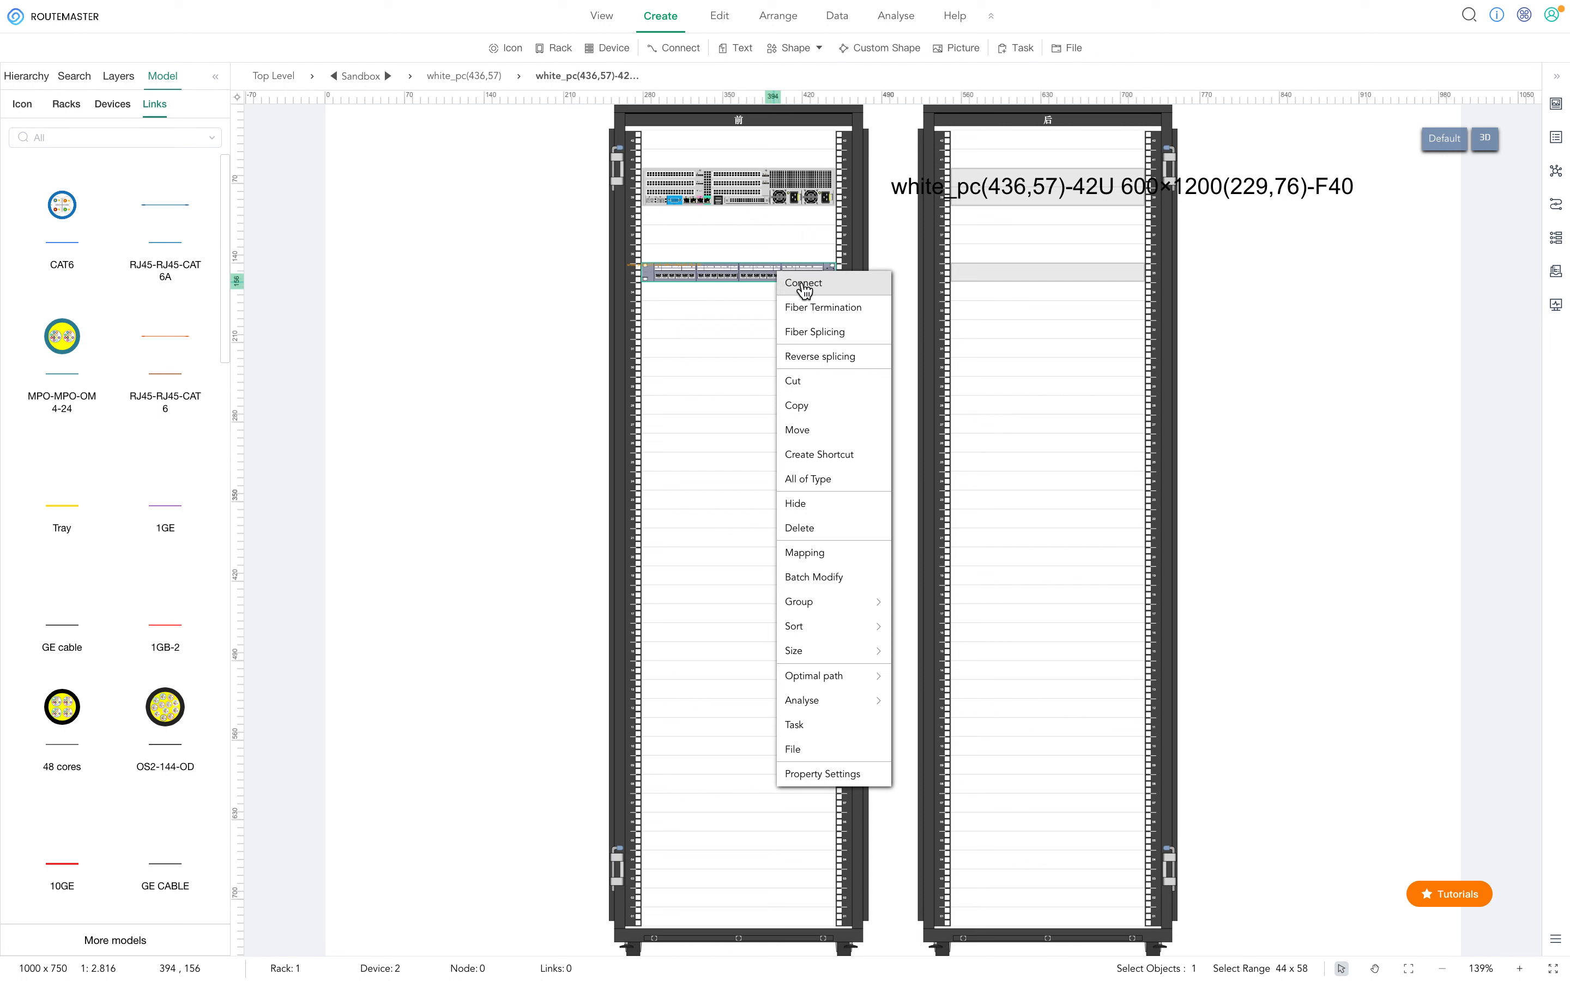
left_click(804, 283)
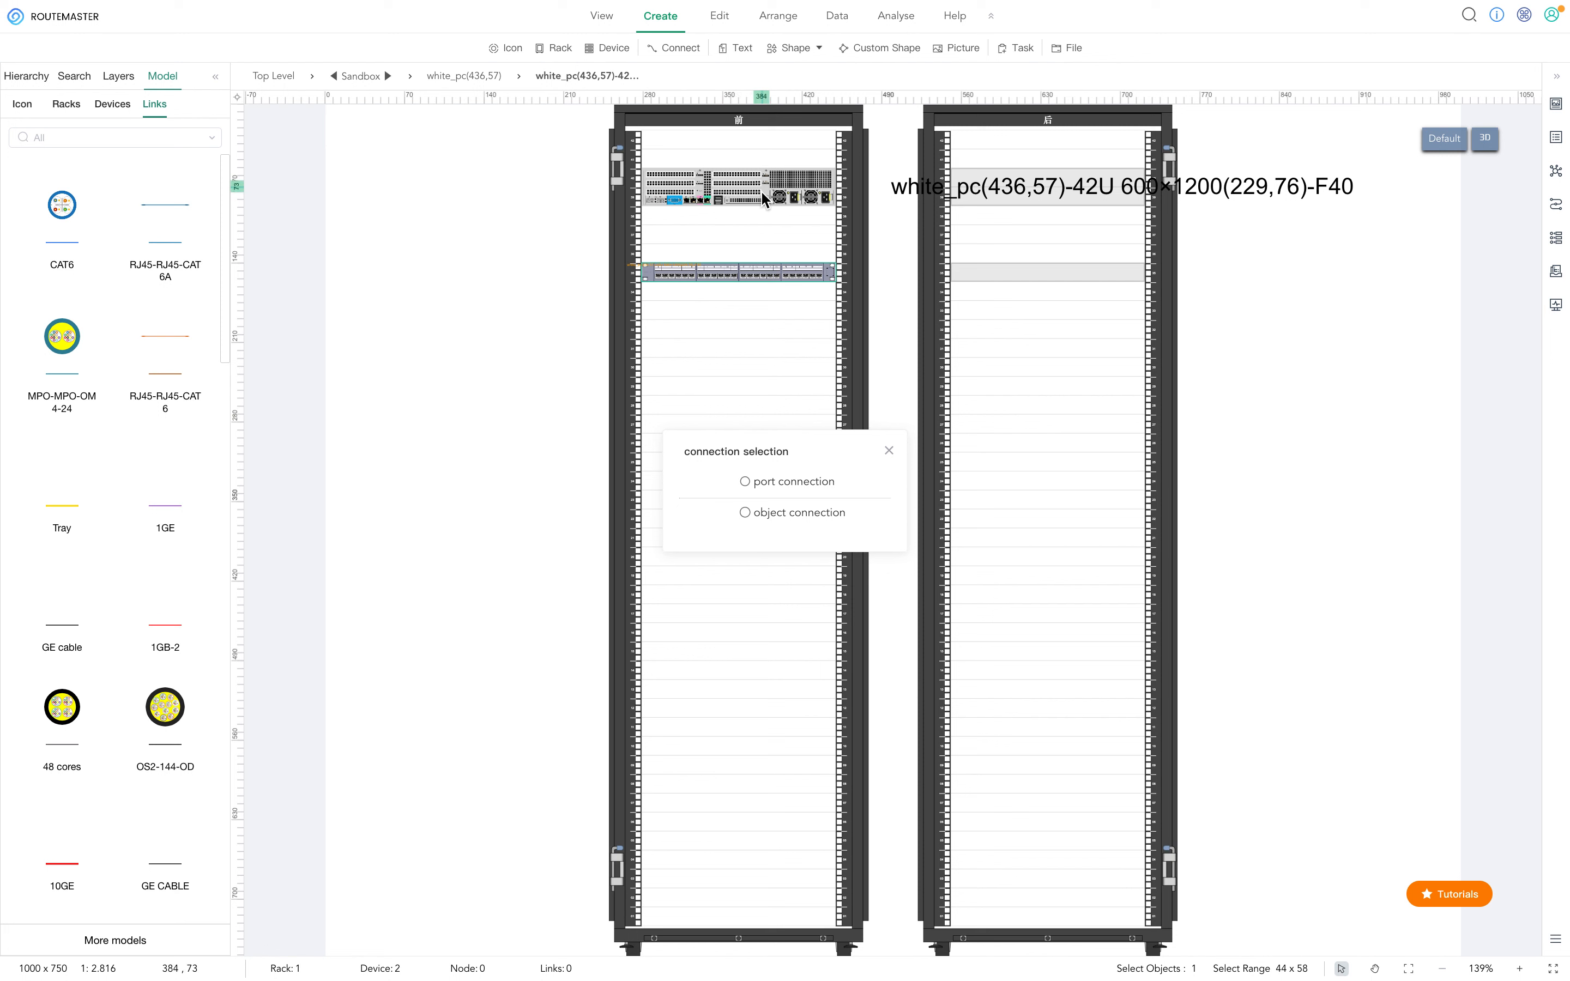
left_click(744, 481)
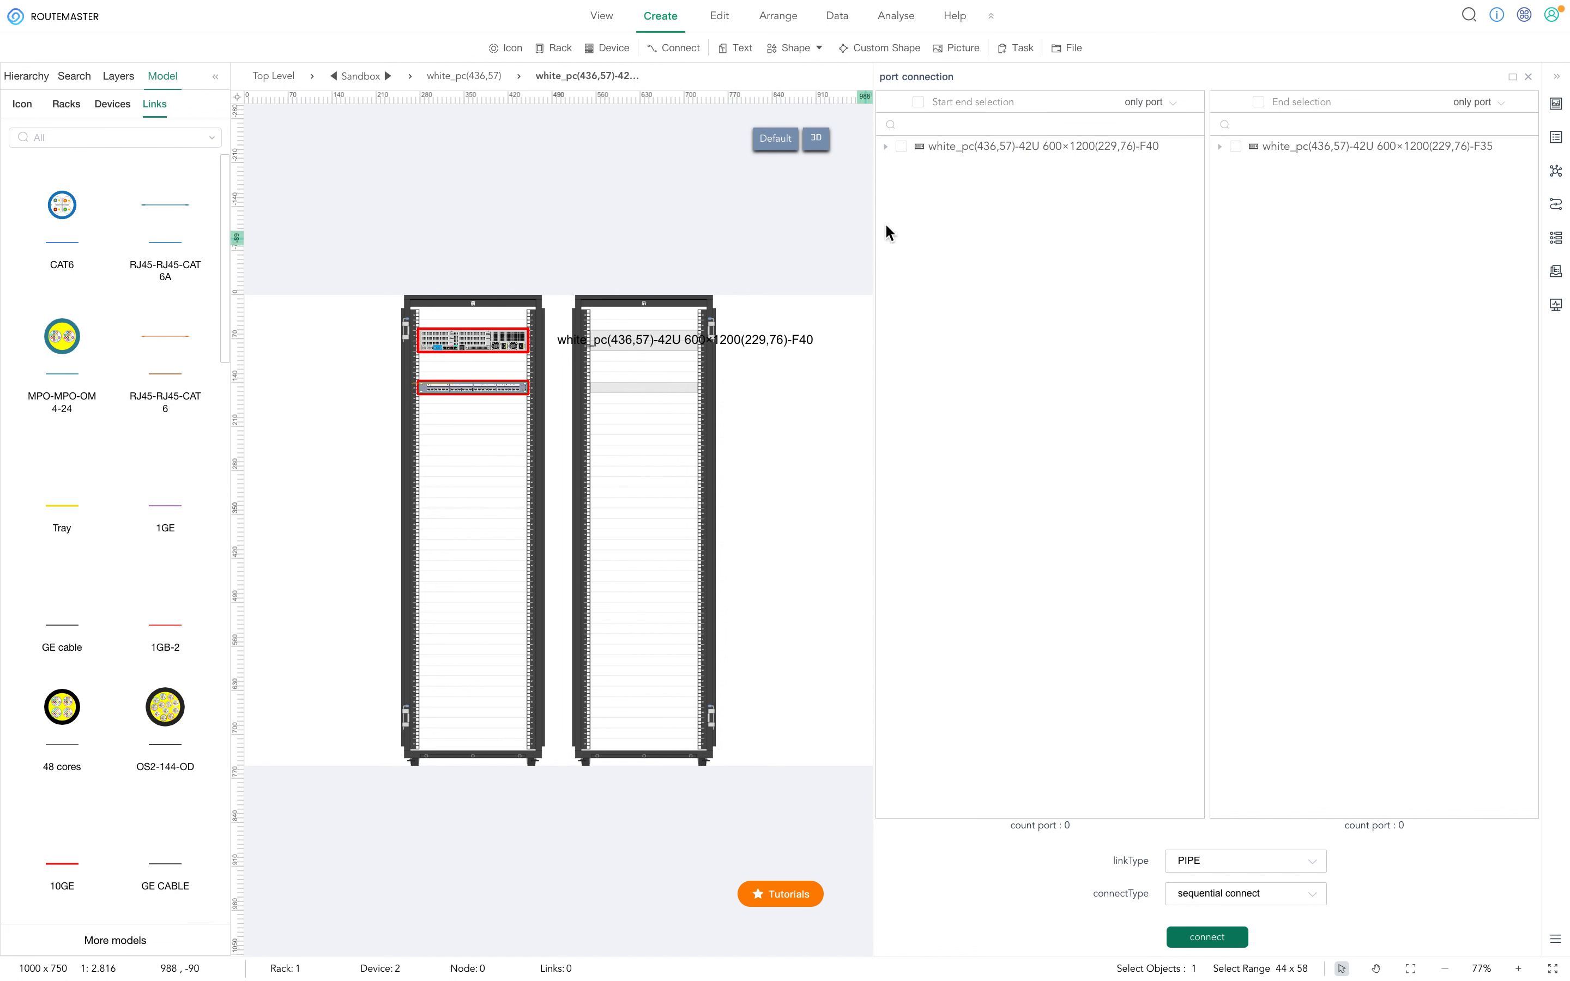
Step: Select ports 01 and 02 of the F40 device as start ends and ports 01 and 02 of the F35 device as end ends
left_click(888, 147)
left_click(1221, 148)
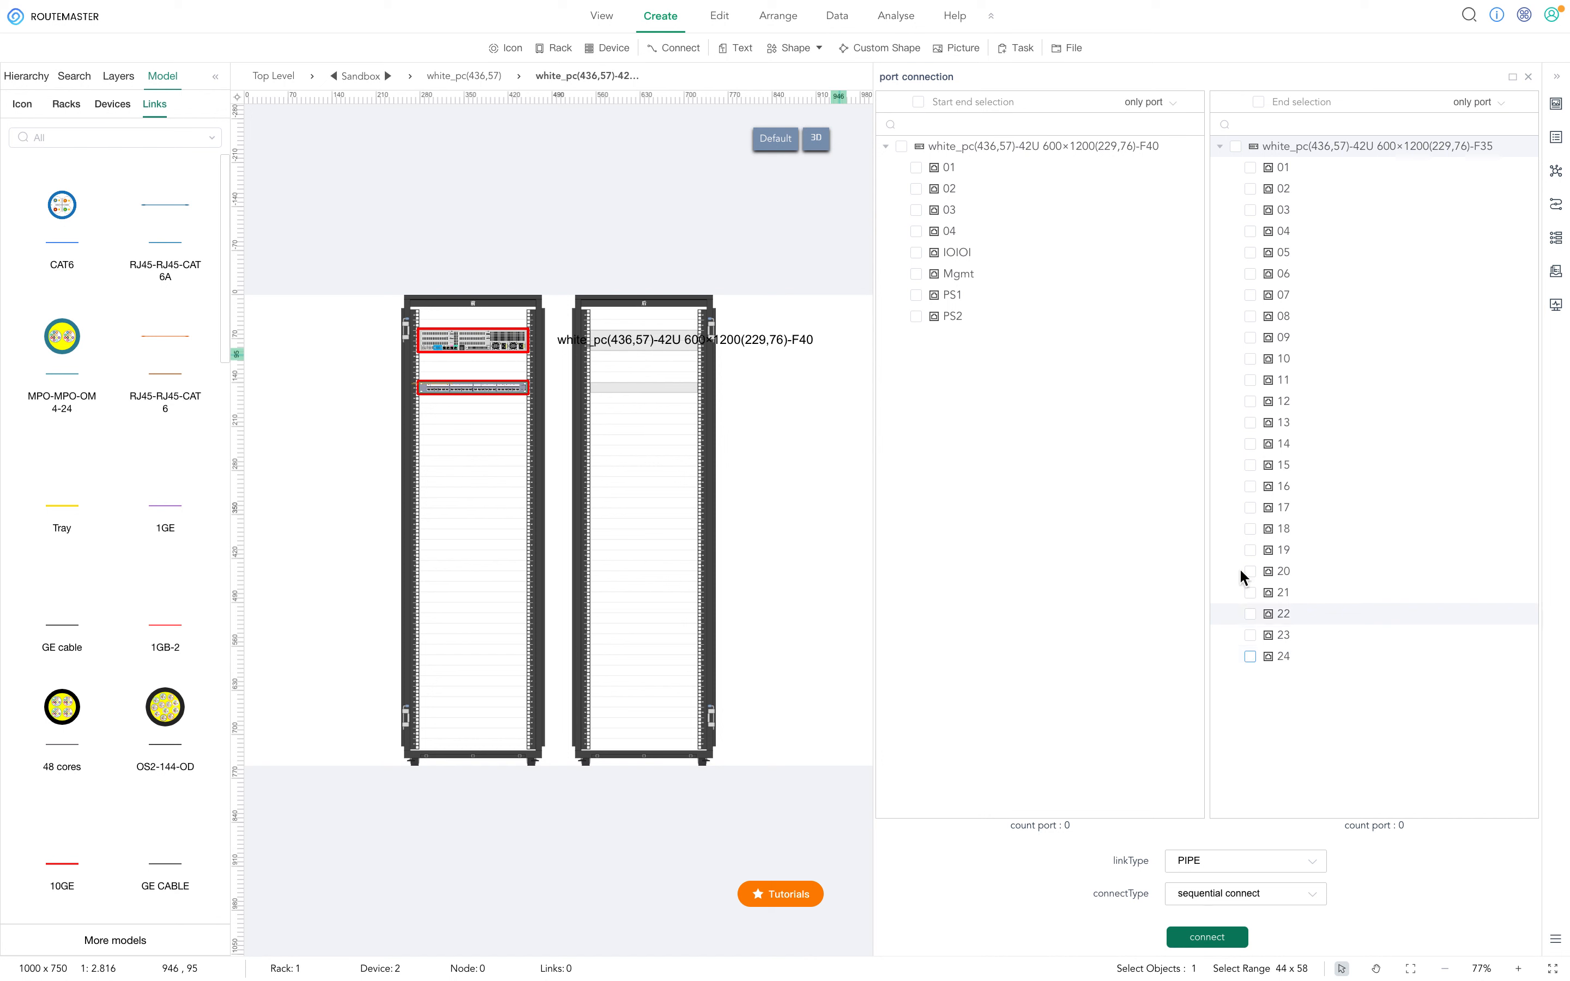
left_click(916, 167)
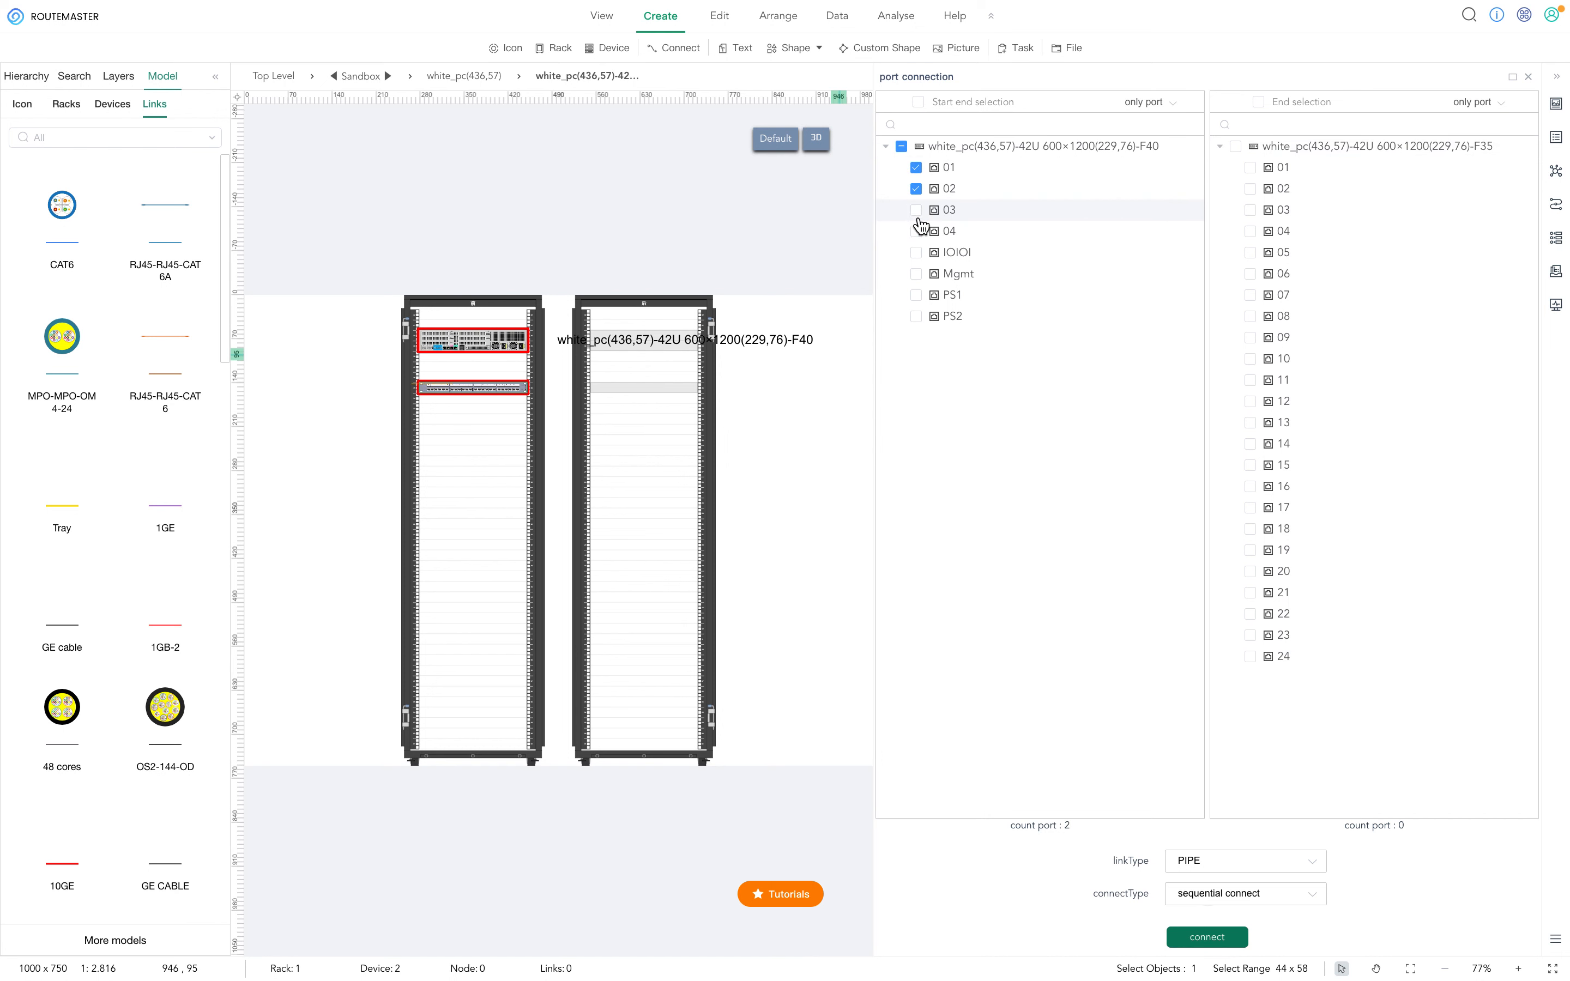
left_click(1250, 169)
left_click(1249, 188)
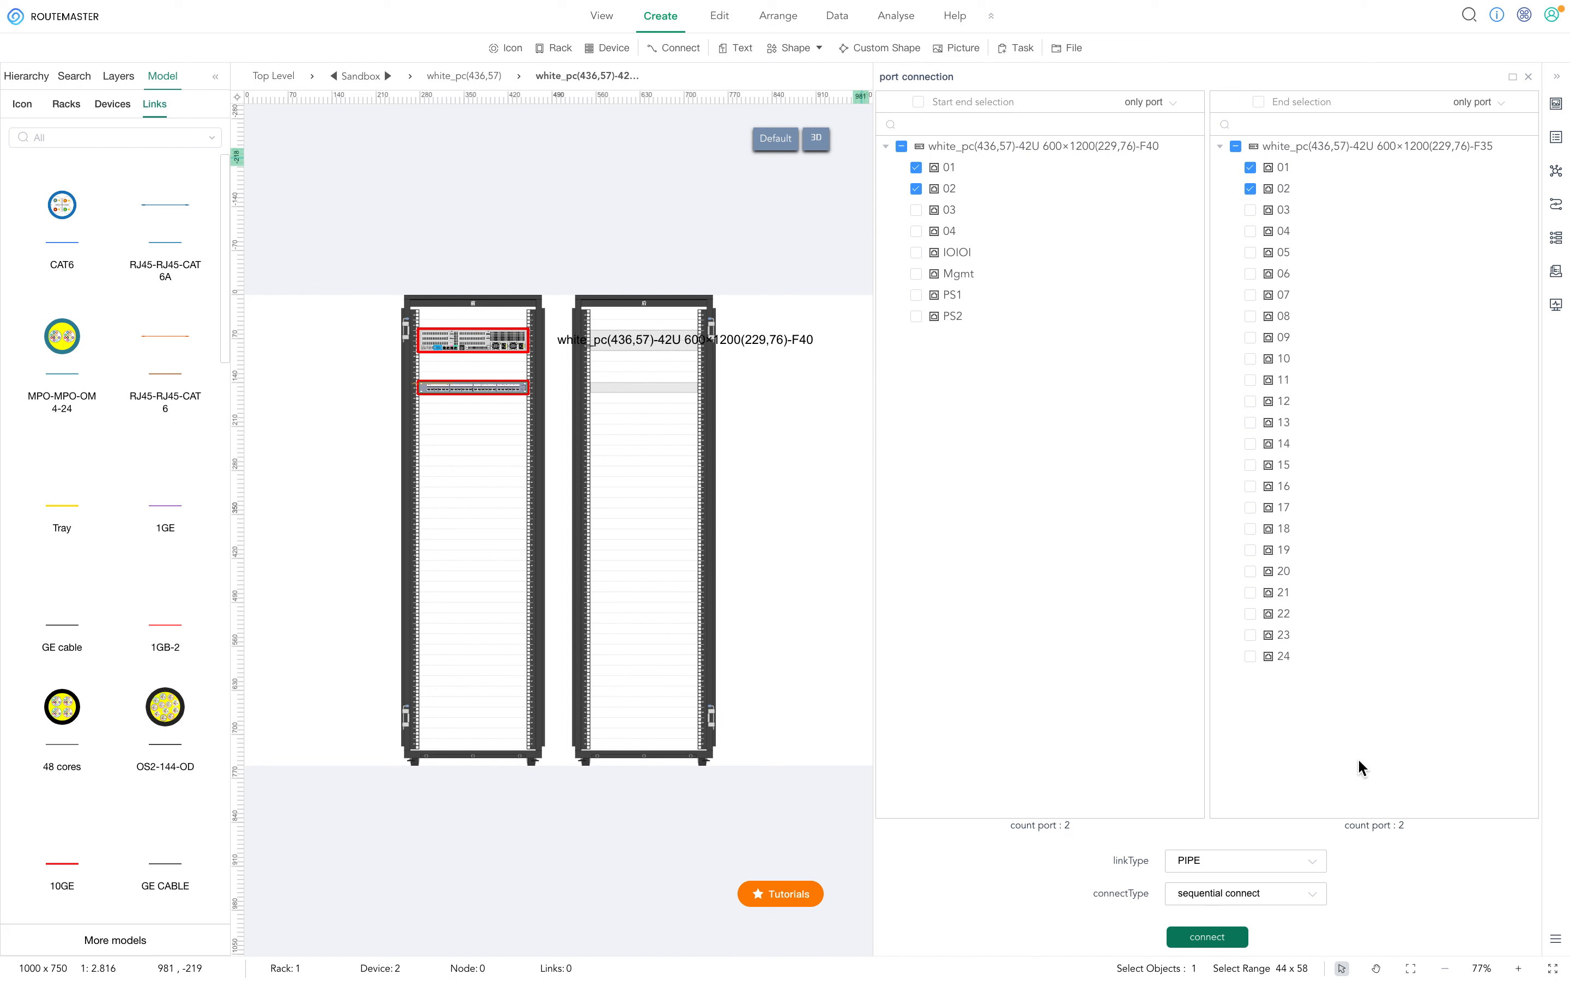
Step: Connect the selected ports with link type RJ45-RJ45-CAT6A and connect type sequential connect, and close the port connection view
left_click(1318, 869)
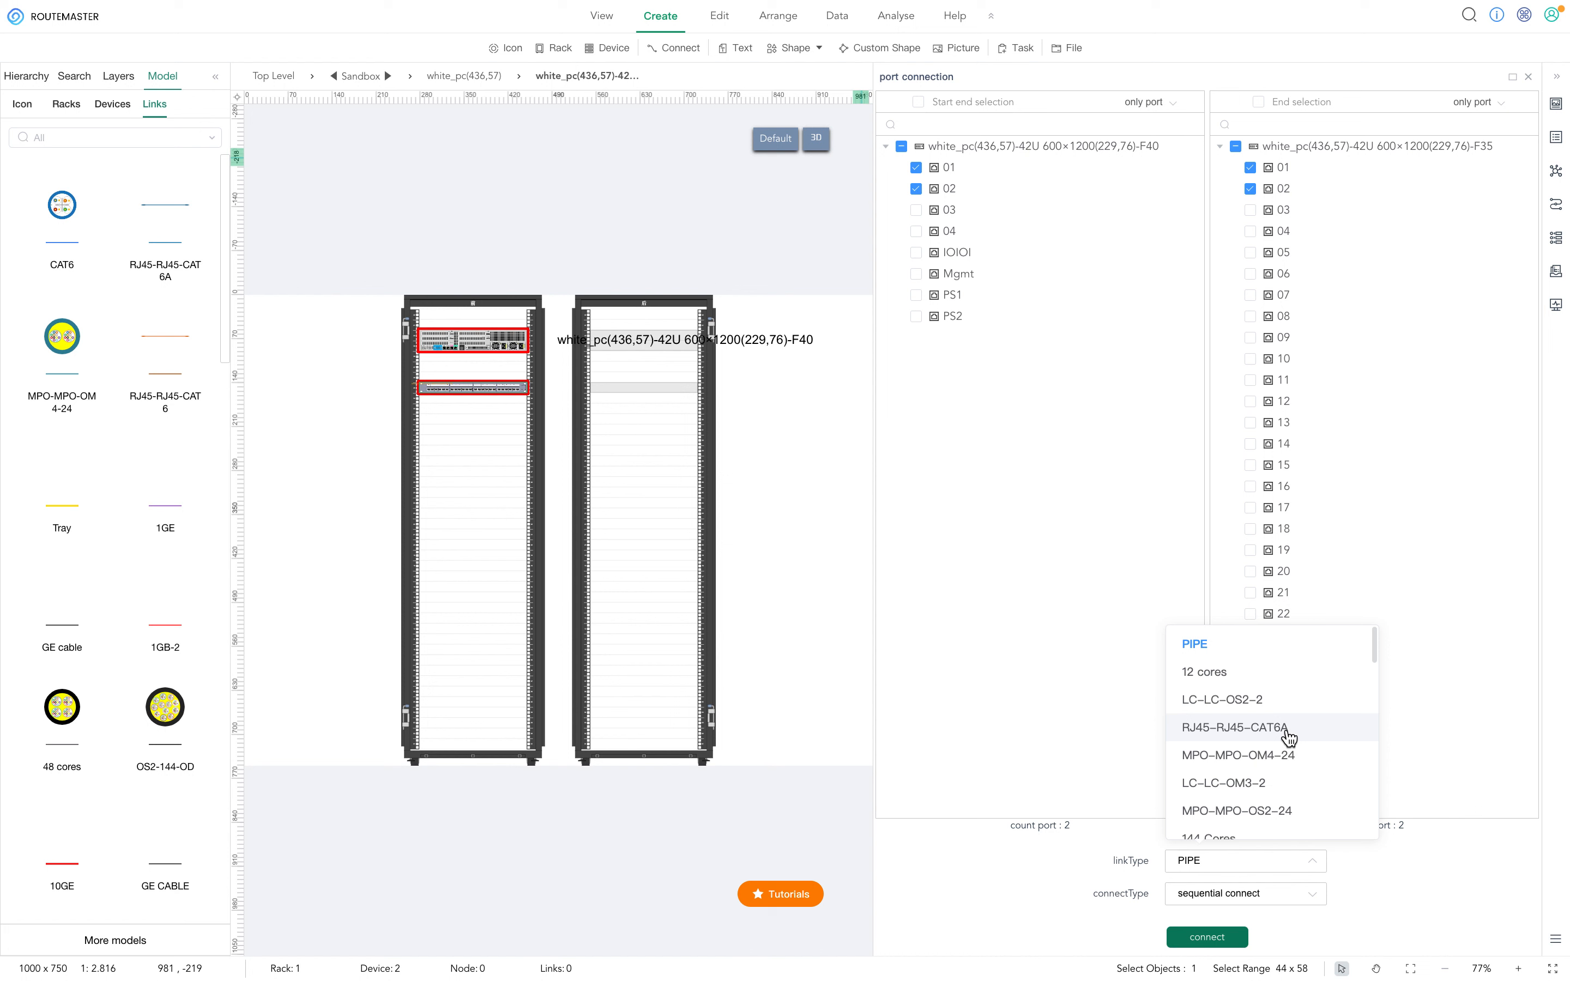
left_click(1289, 732)
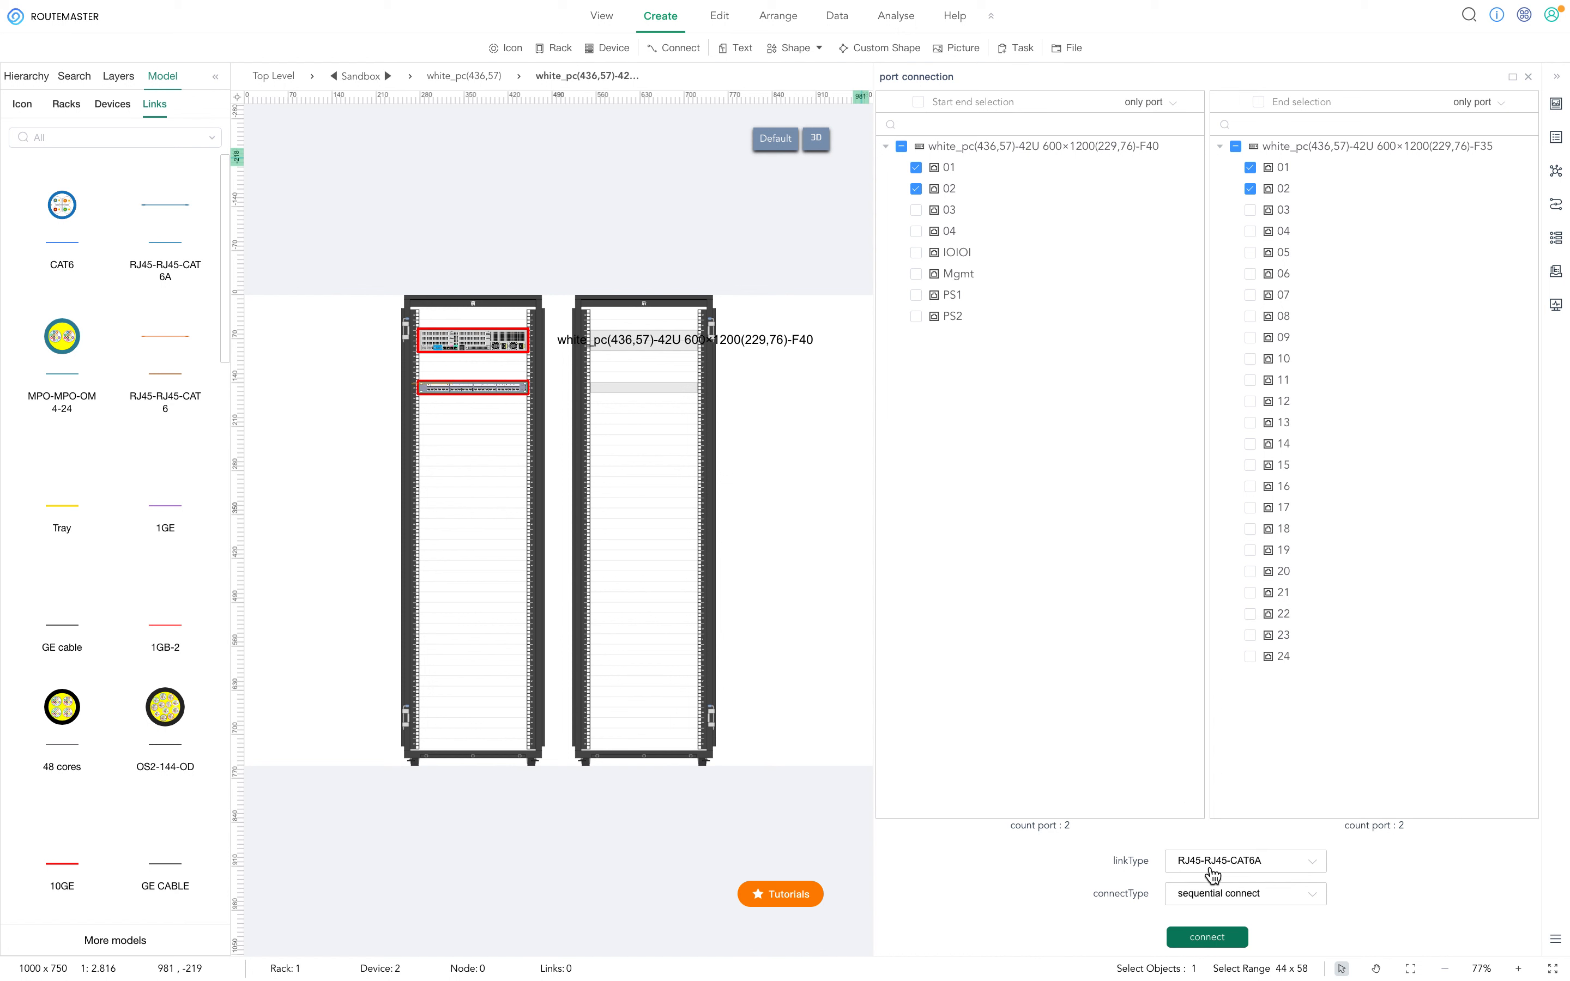
left_click(1314, 900)
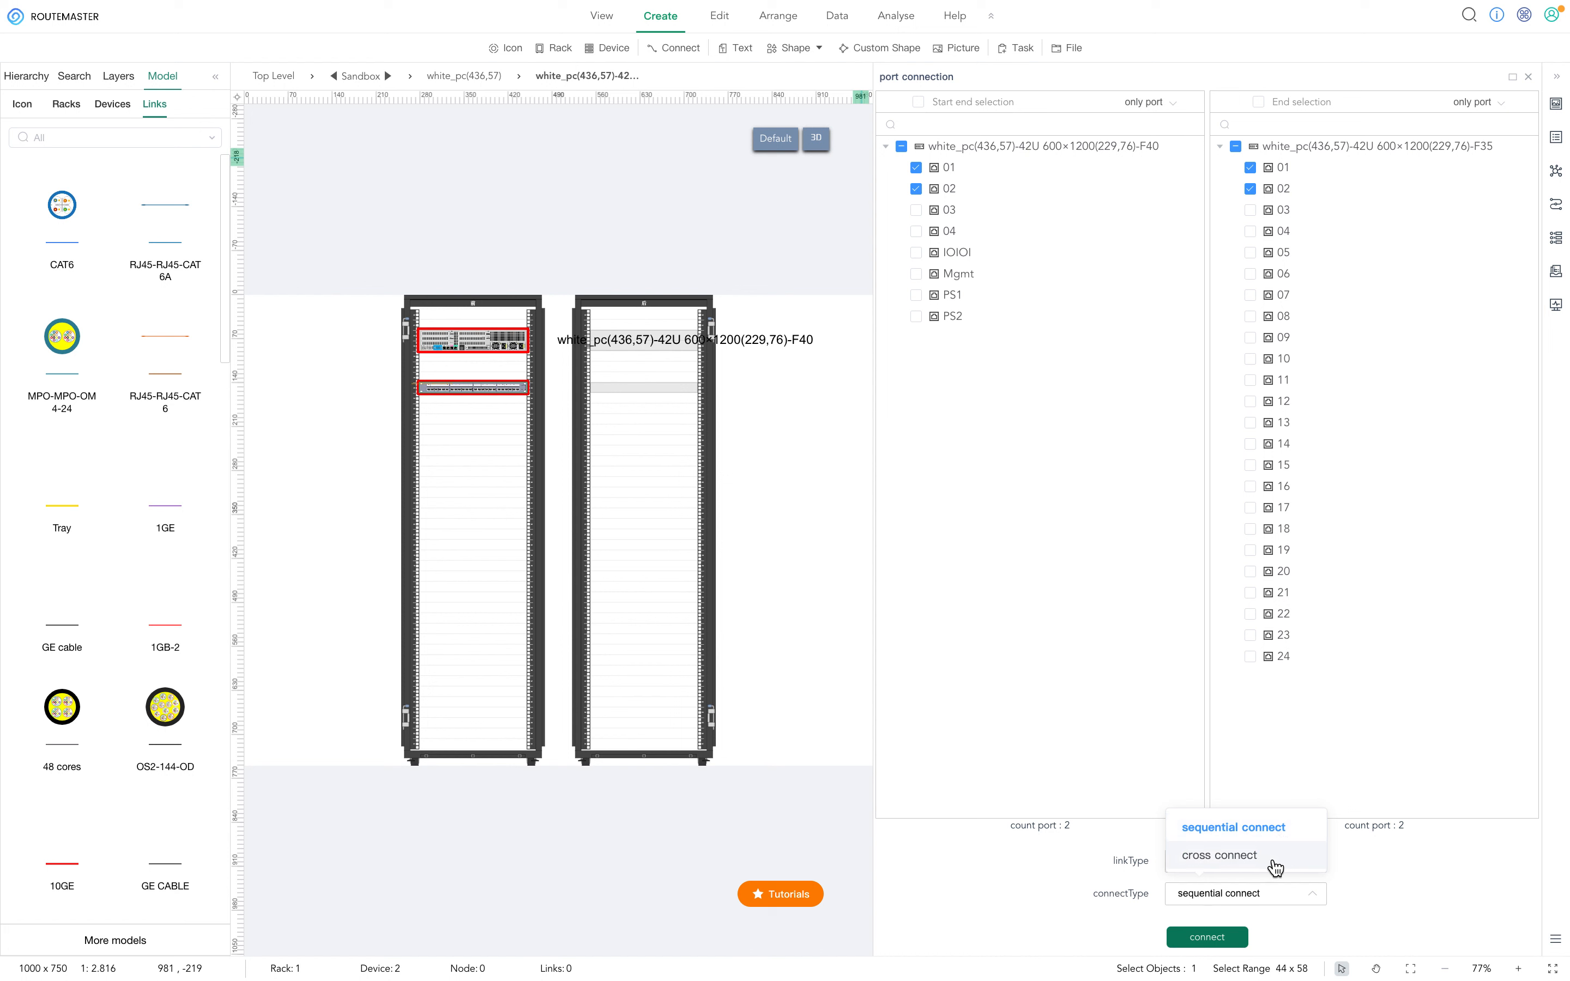
left_click(1275, 834)
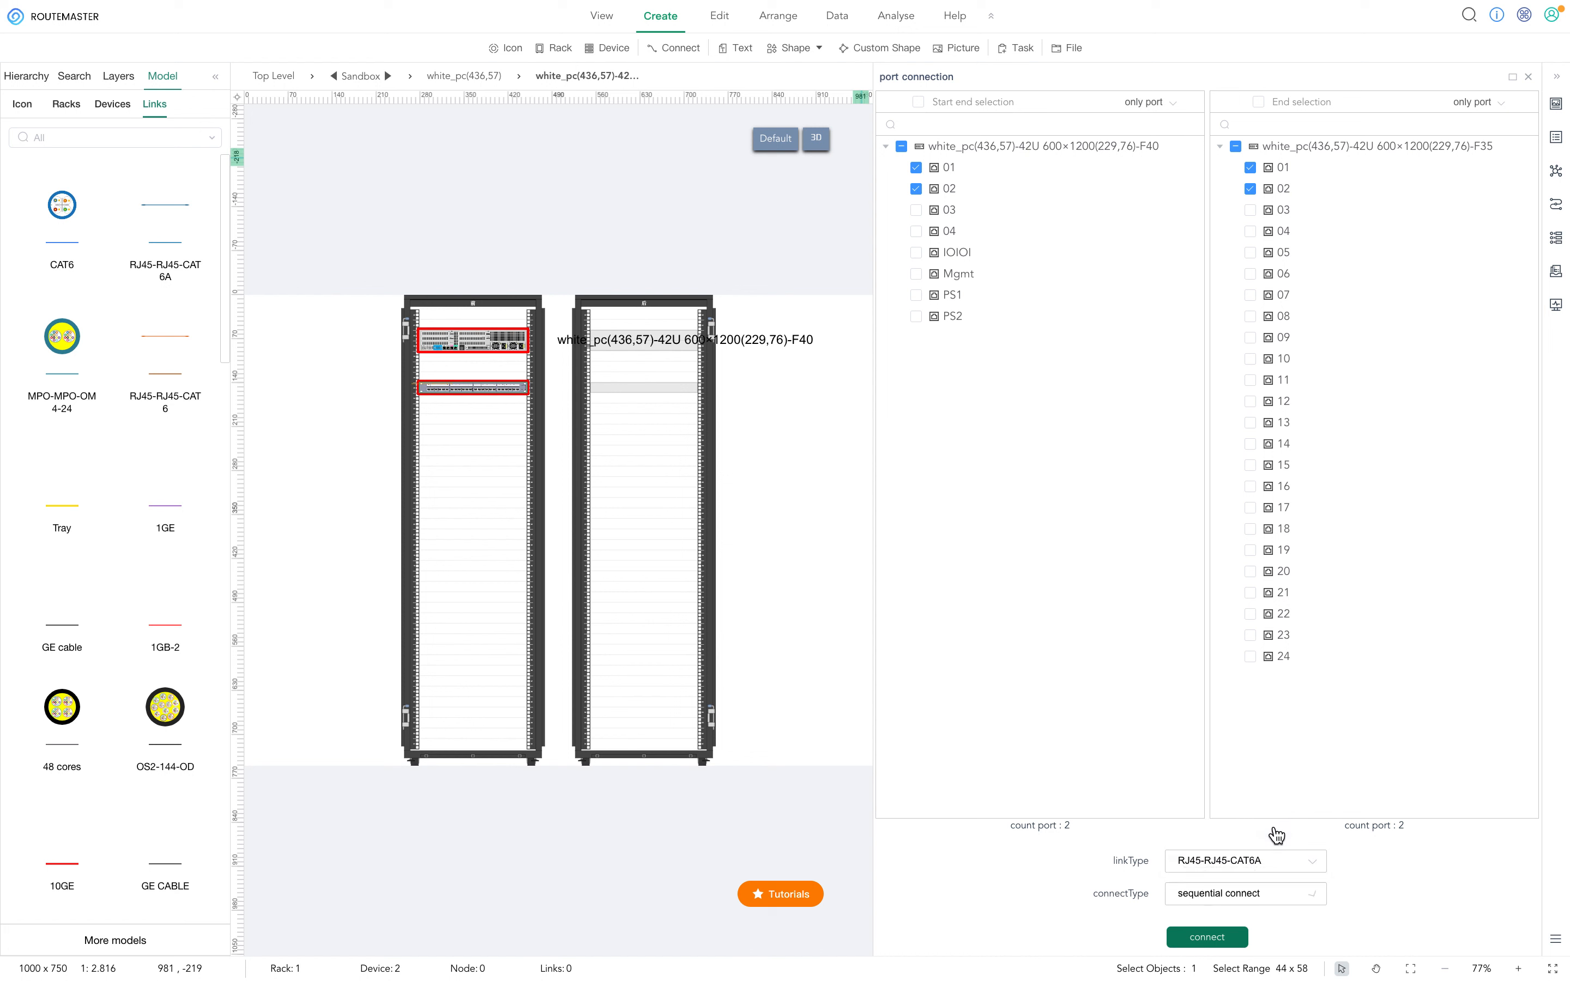
left_click(1228, 943)
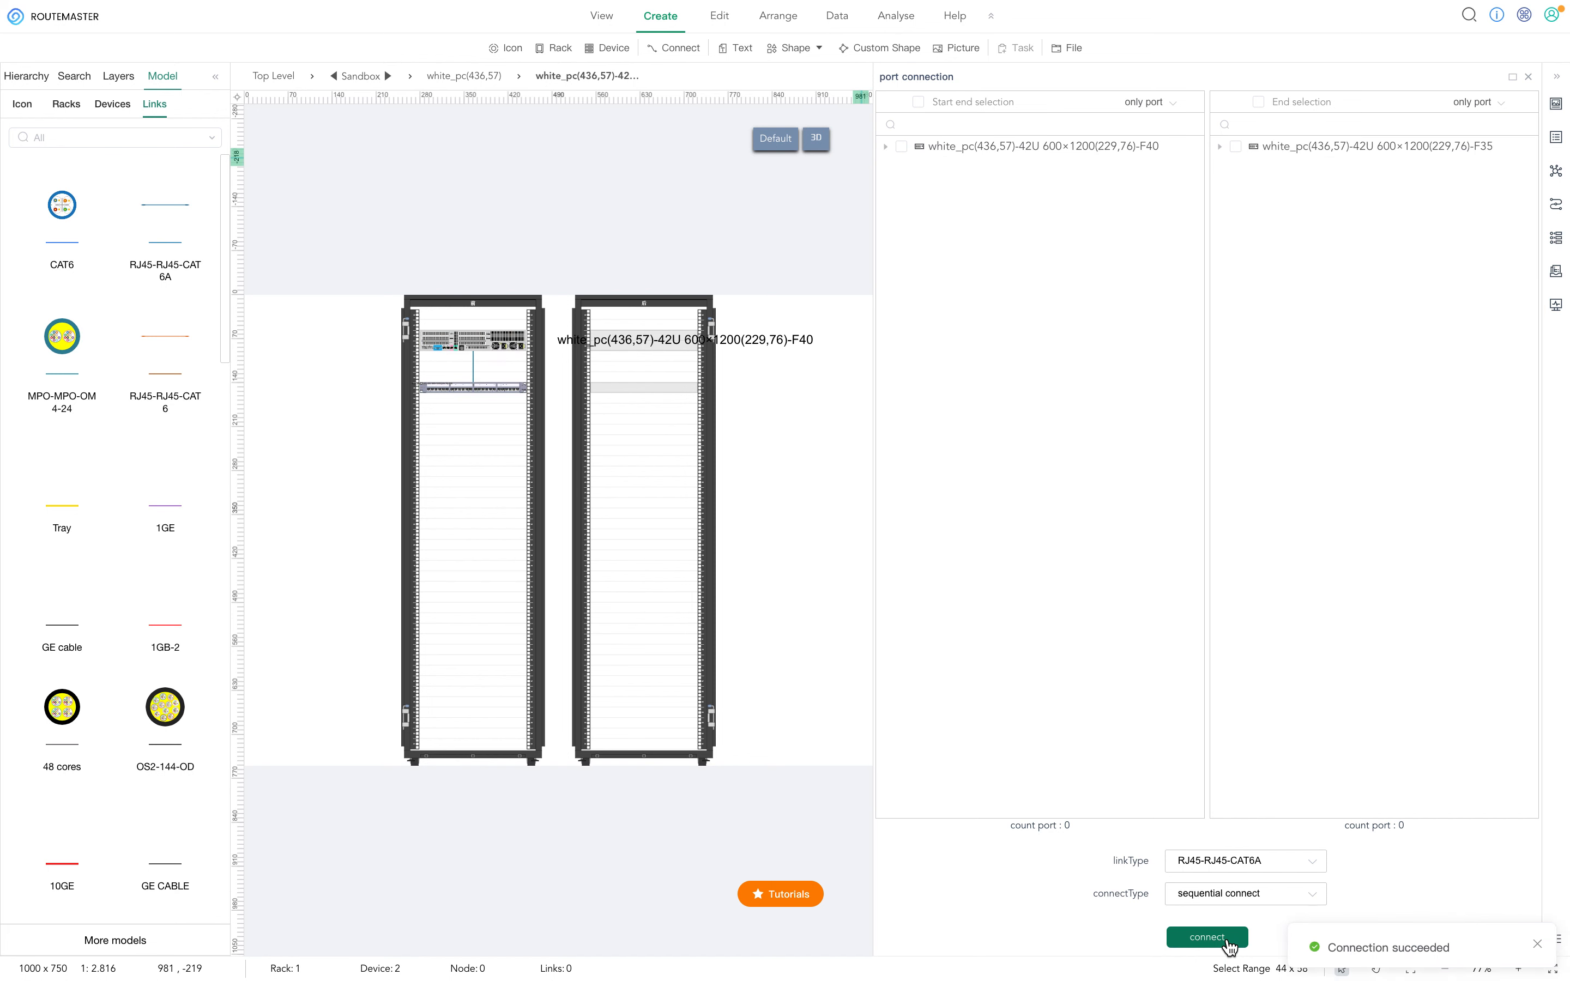
scroll(456, 364, "up", 3)
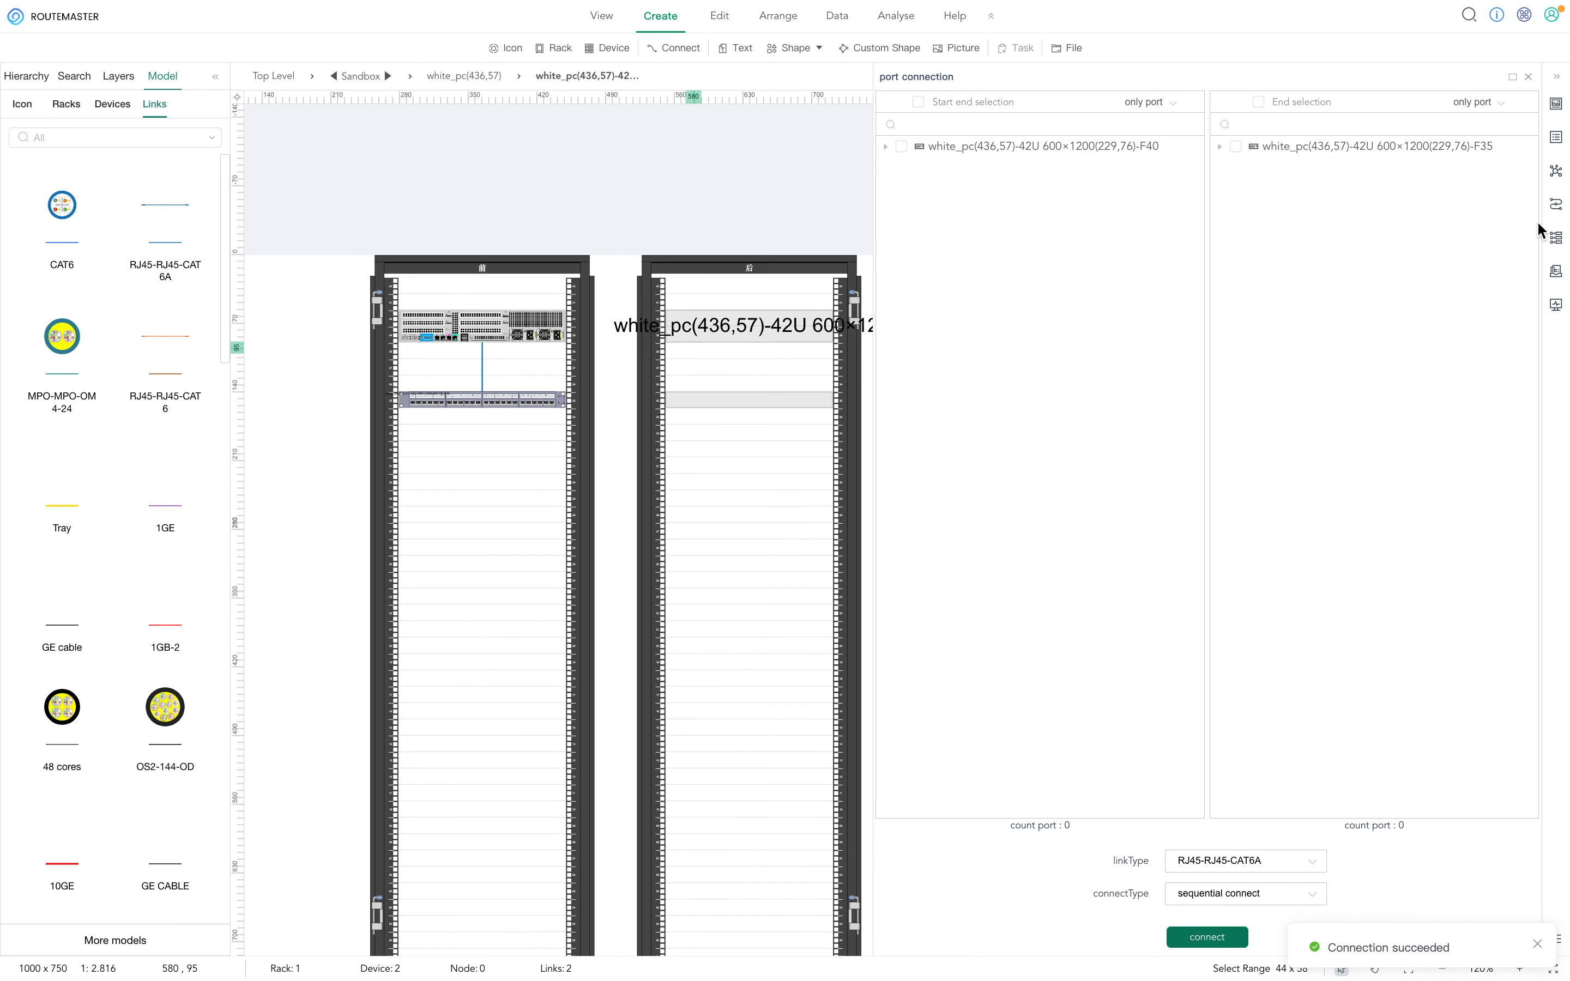
left_click(1528, 78)
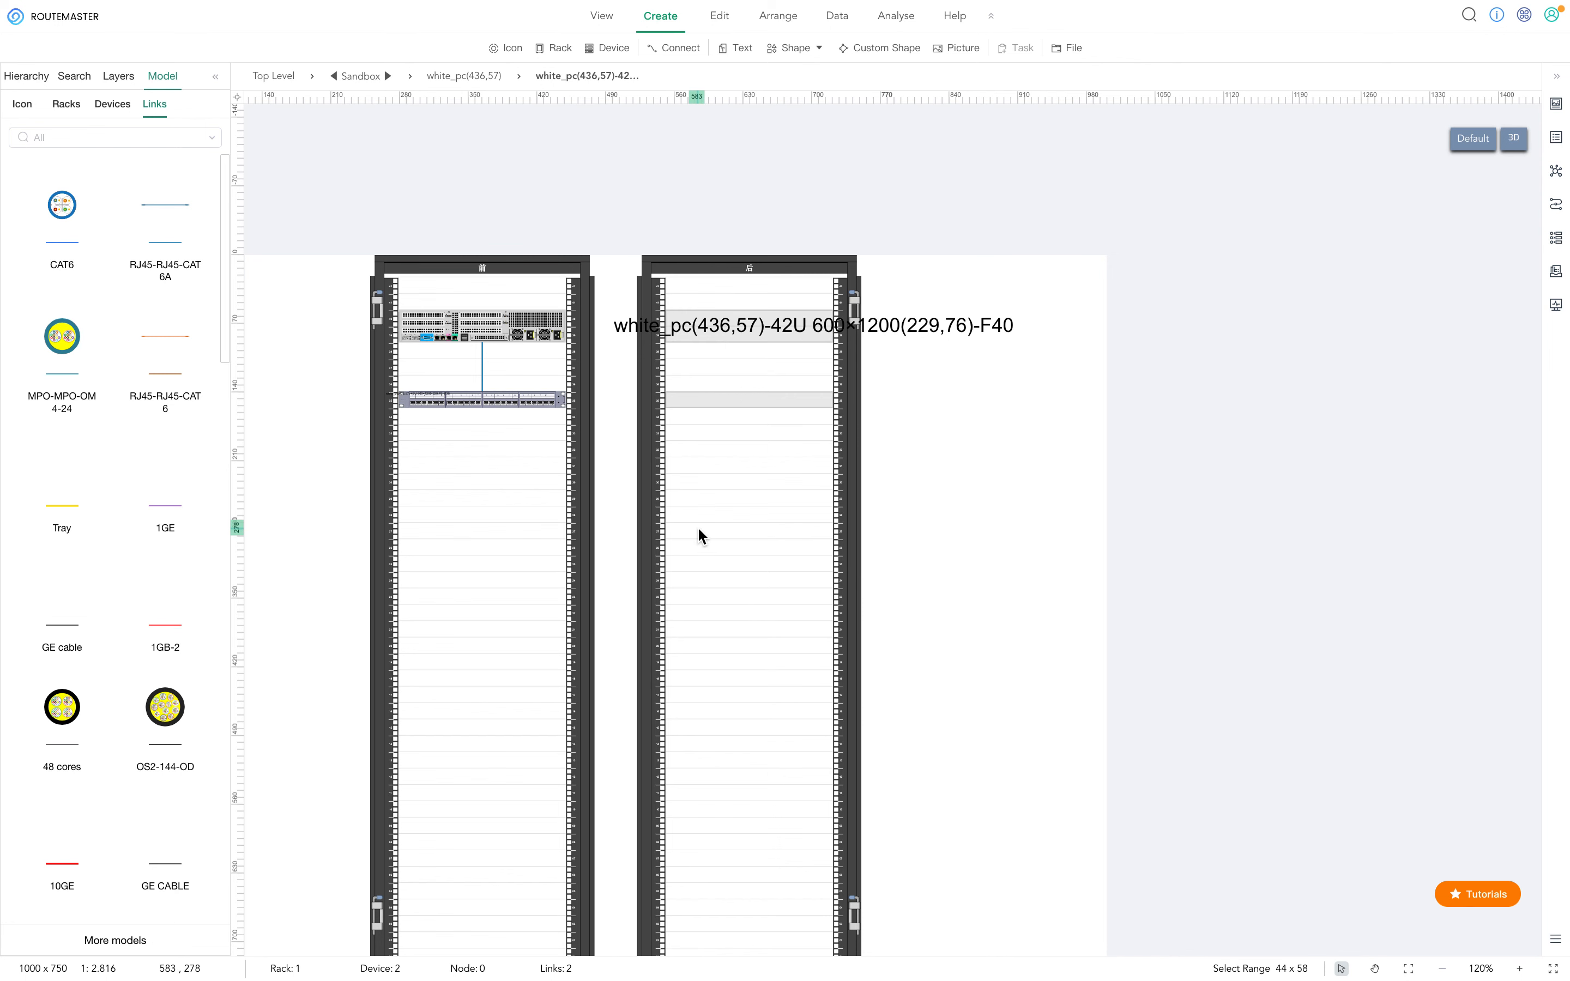
Step: Inspect the connection between the two devices up close and select both of its links
left_click_drag(696, 526, 960, 420)
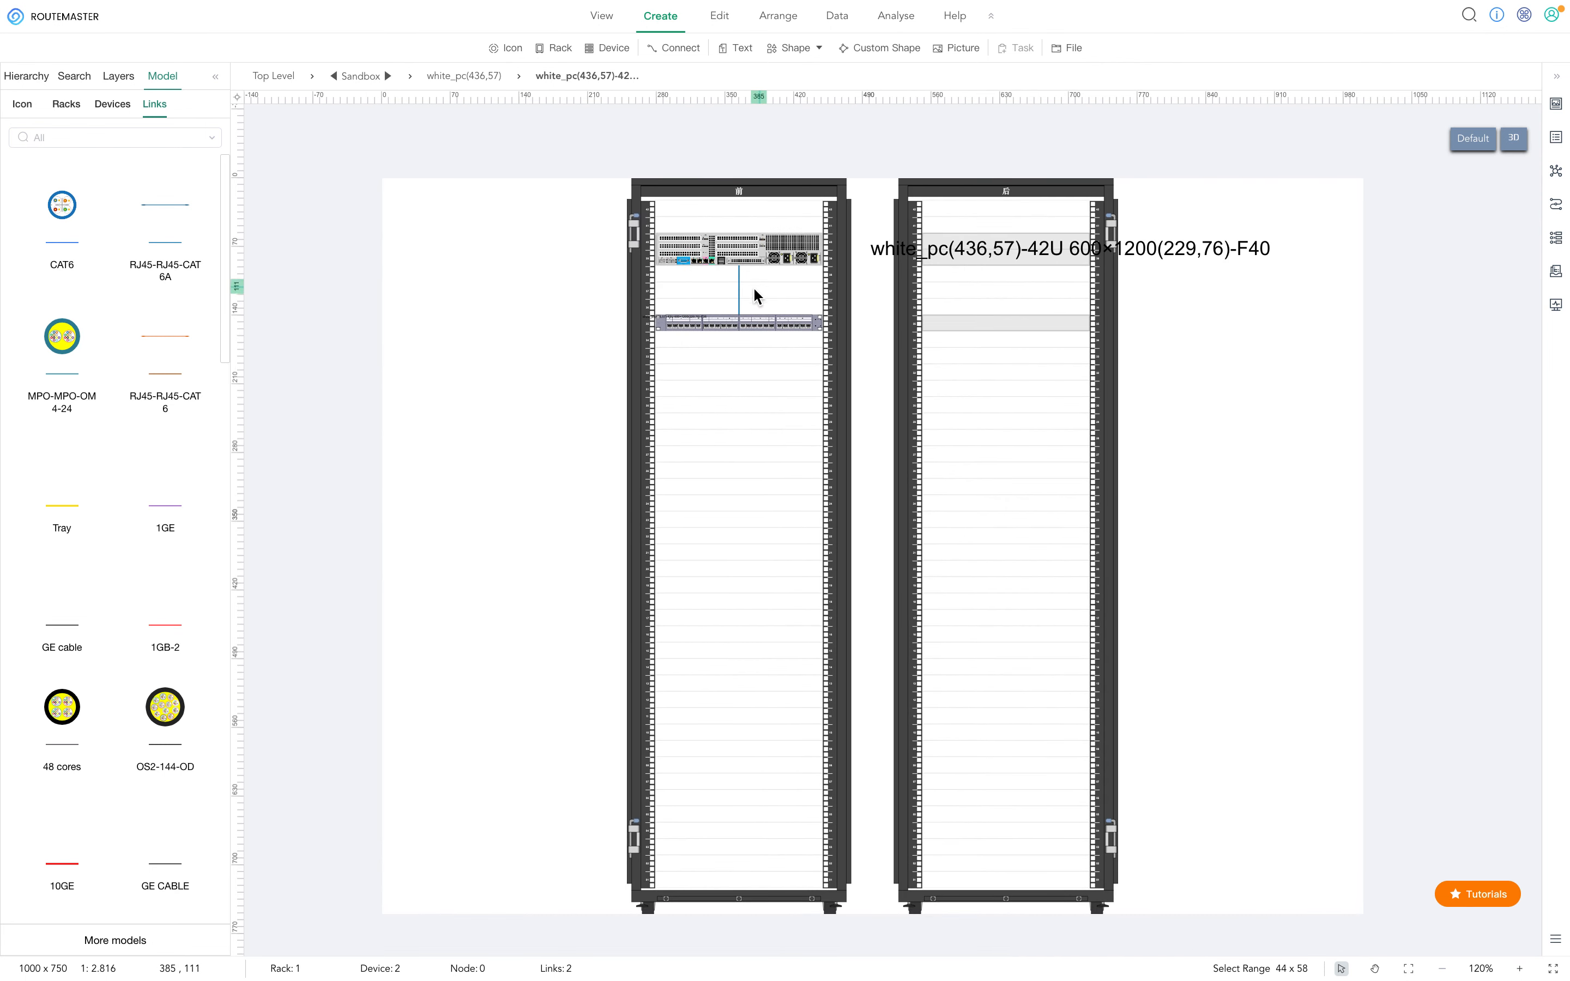
scroll(733, 276, "up", 5)
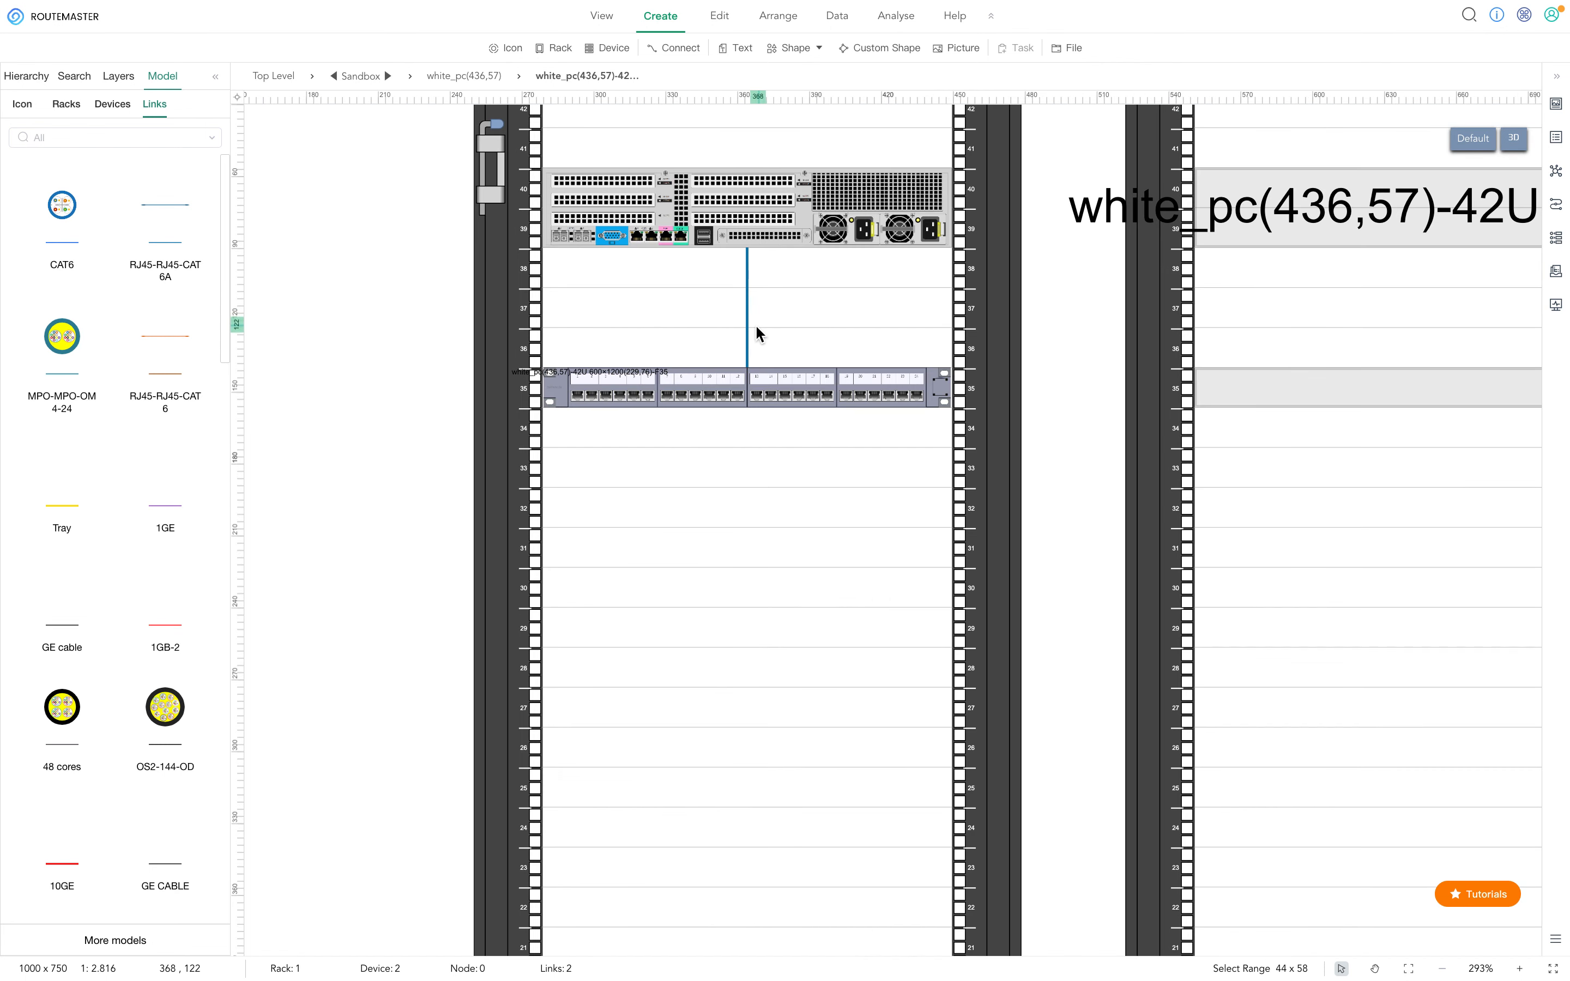
scroll(757, 328, "down", 1)
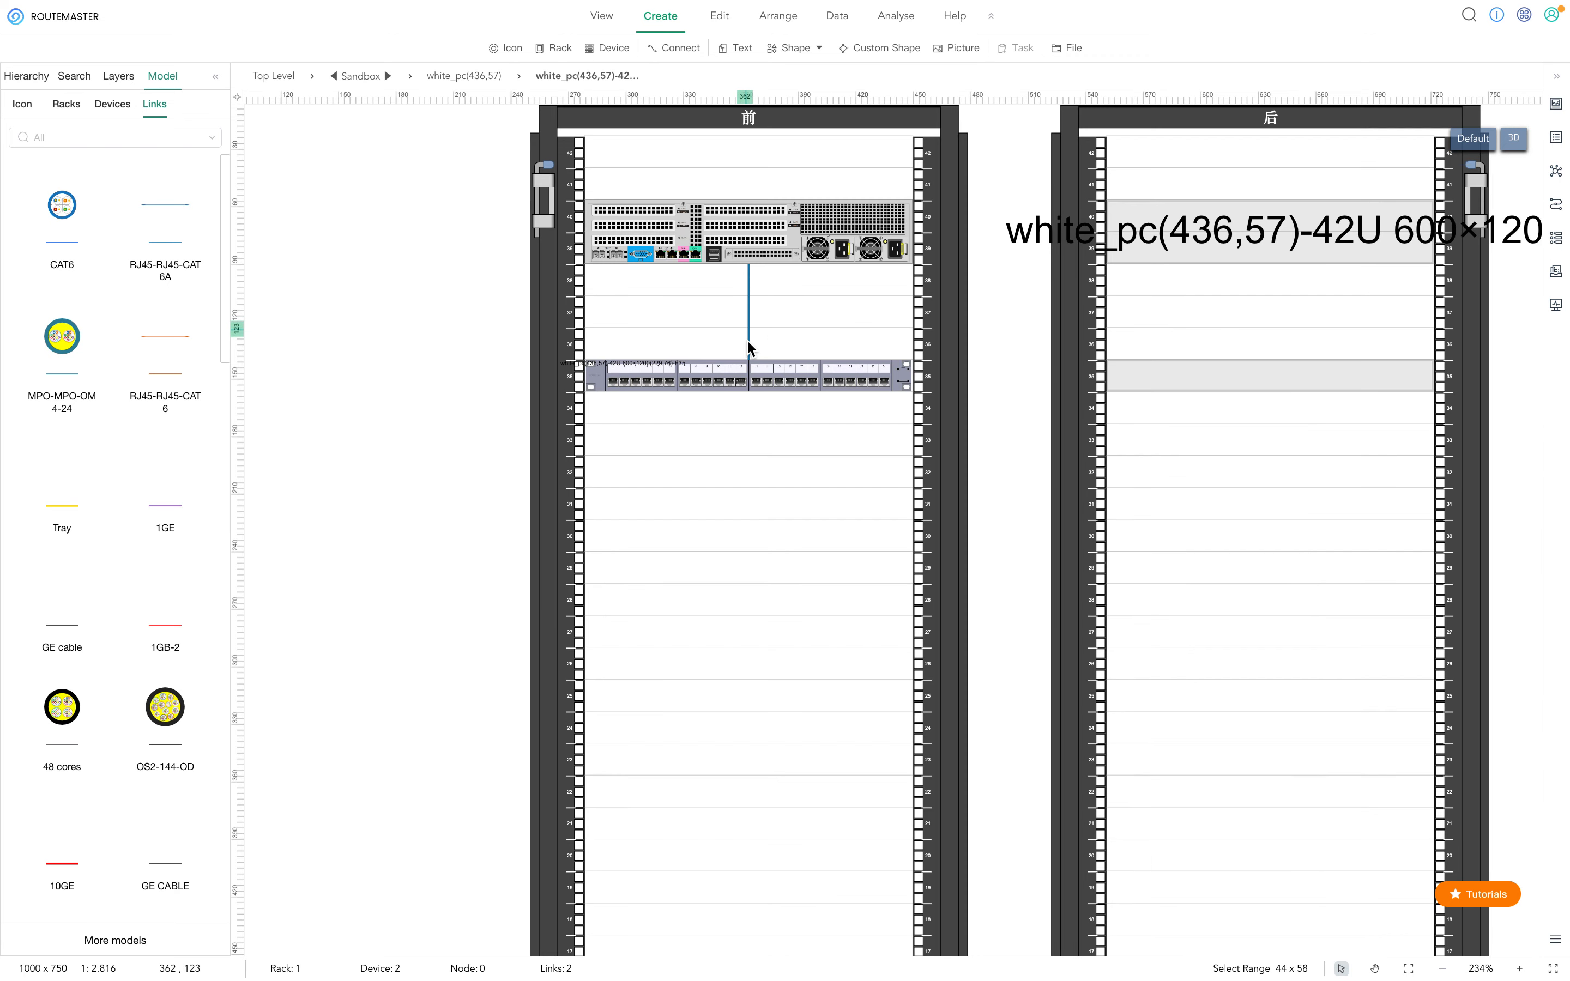
left_click_drag(808, 333, 709, 291)
left_click(801, 335)
left_click_drag(801, 335, 687, 273)
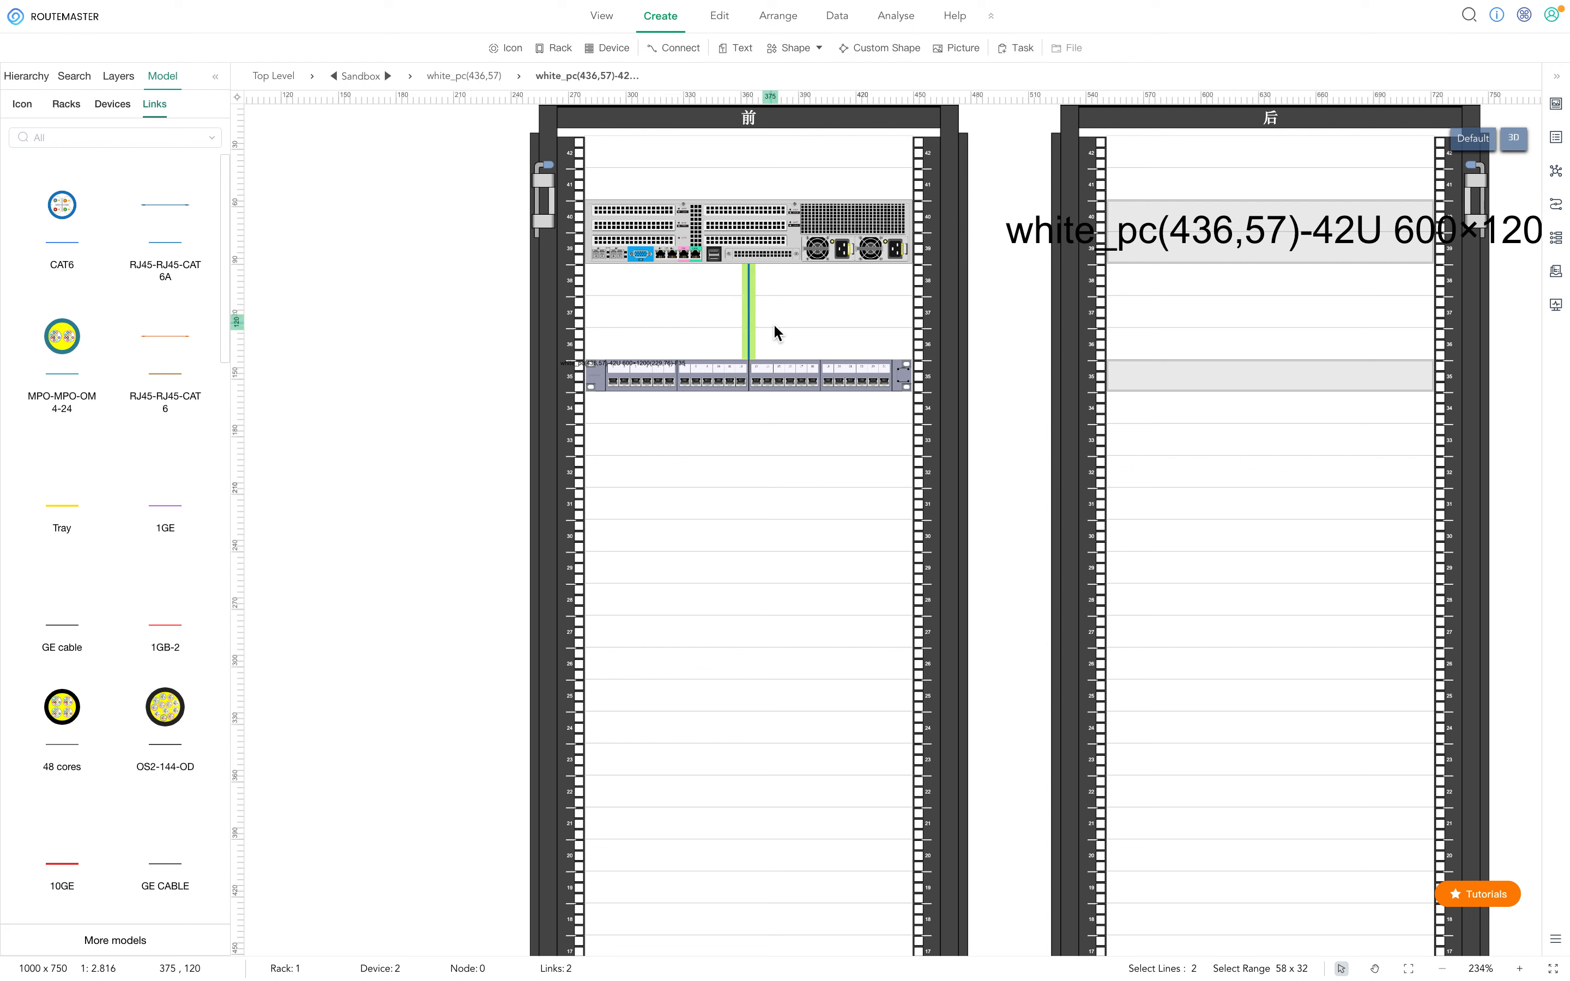
left_click(1183, 960)
left_click(1183, 960)
scroll(701, 405, "down", 1)
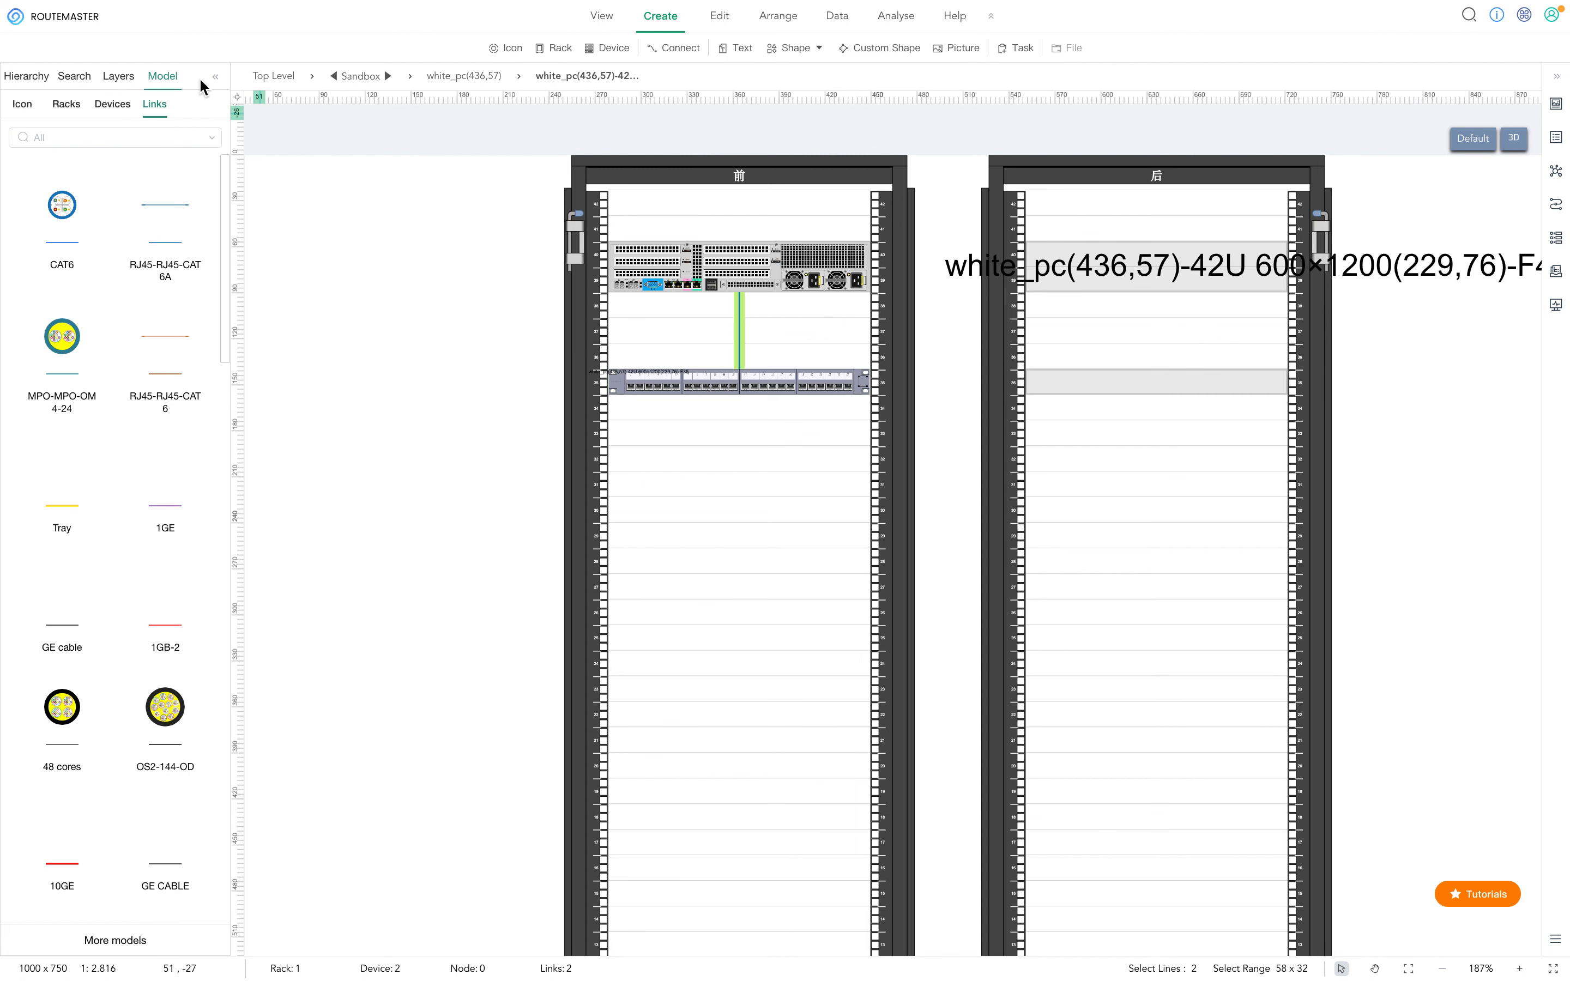
Step: Collapse the model library to enlarge the canvas and expand it again
left_click(215, 76)
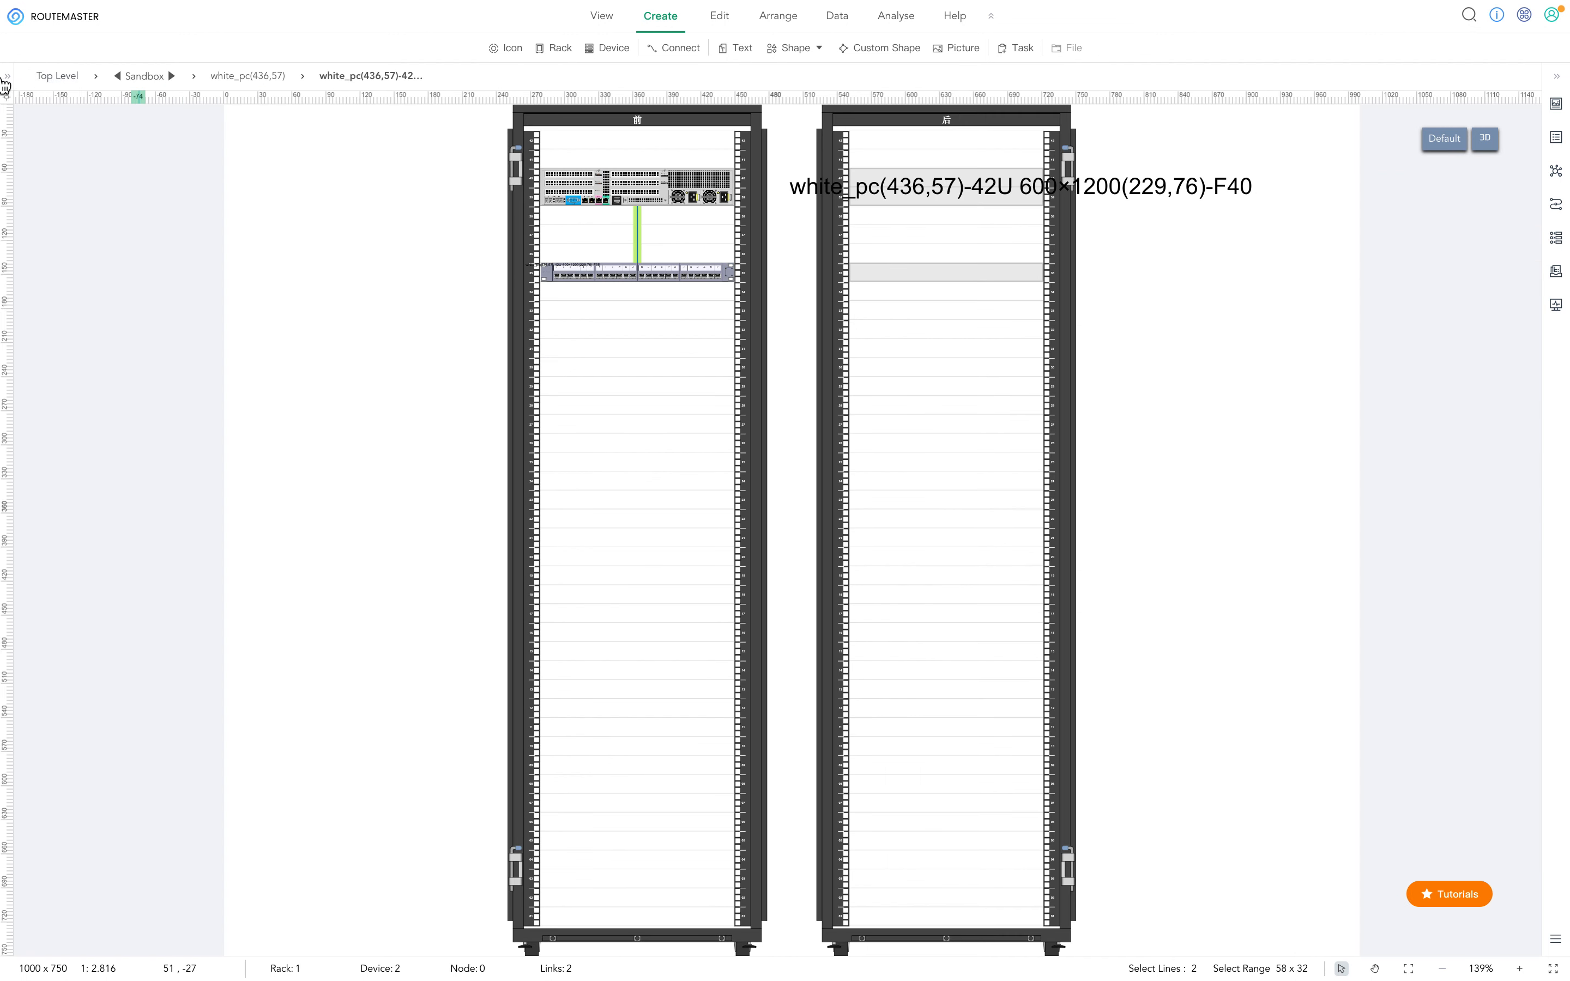
left_click(6, 78)
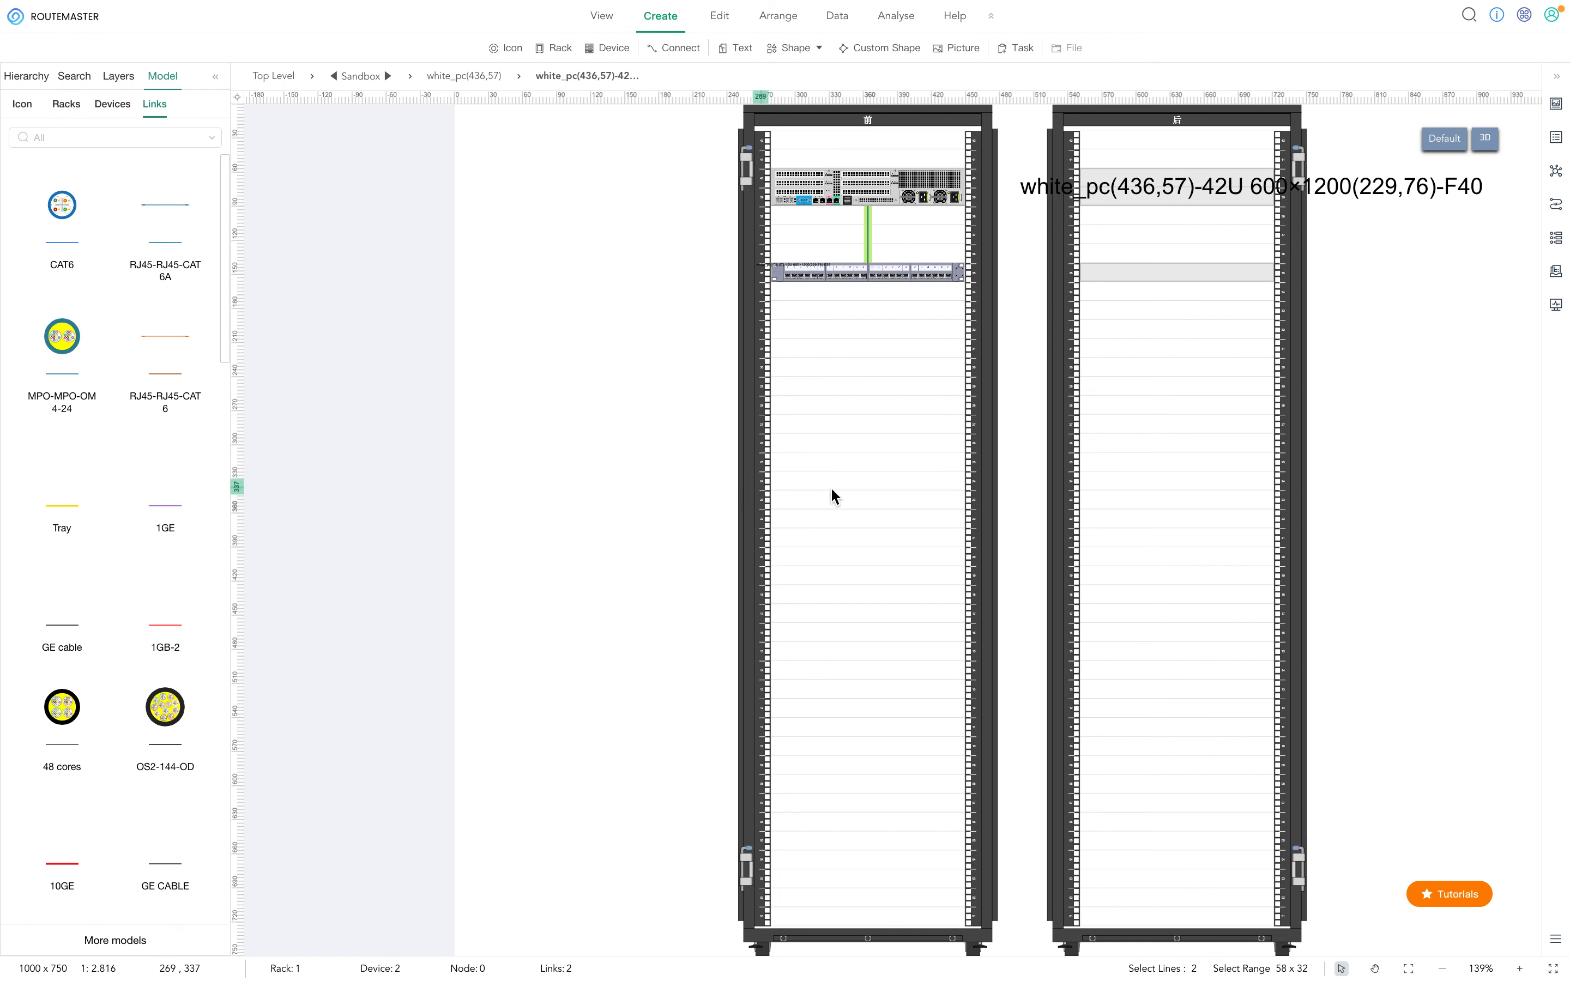
left_click(1554, 81)
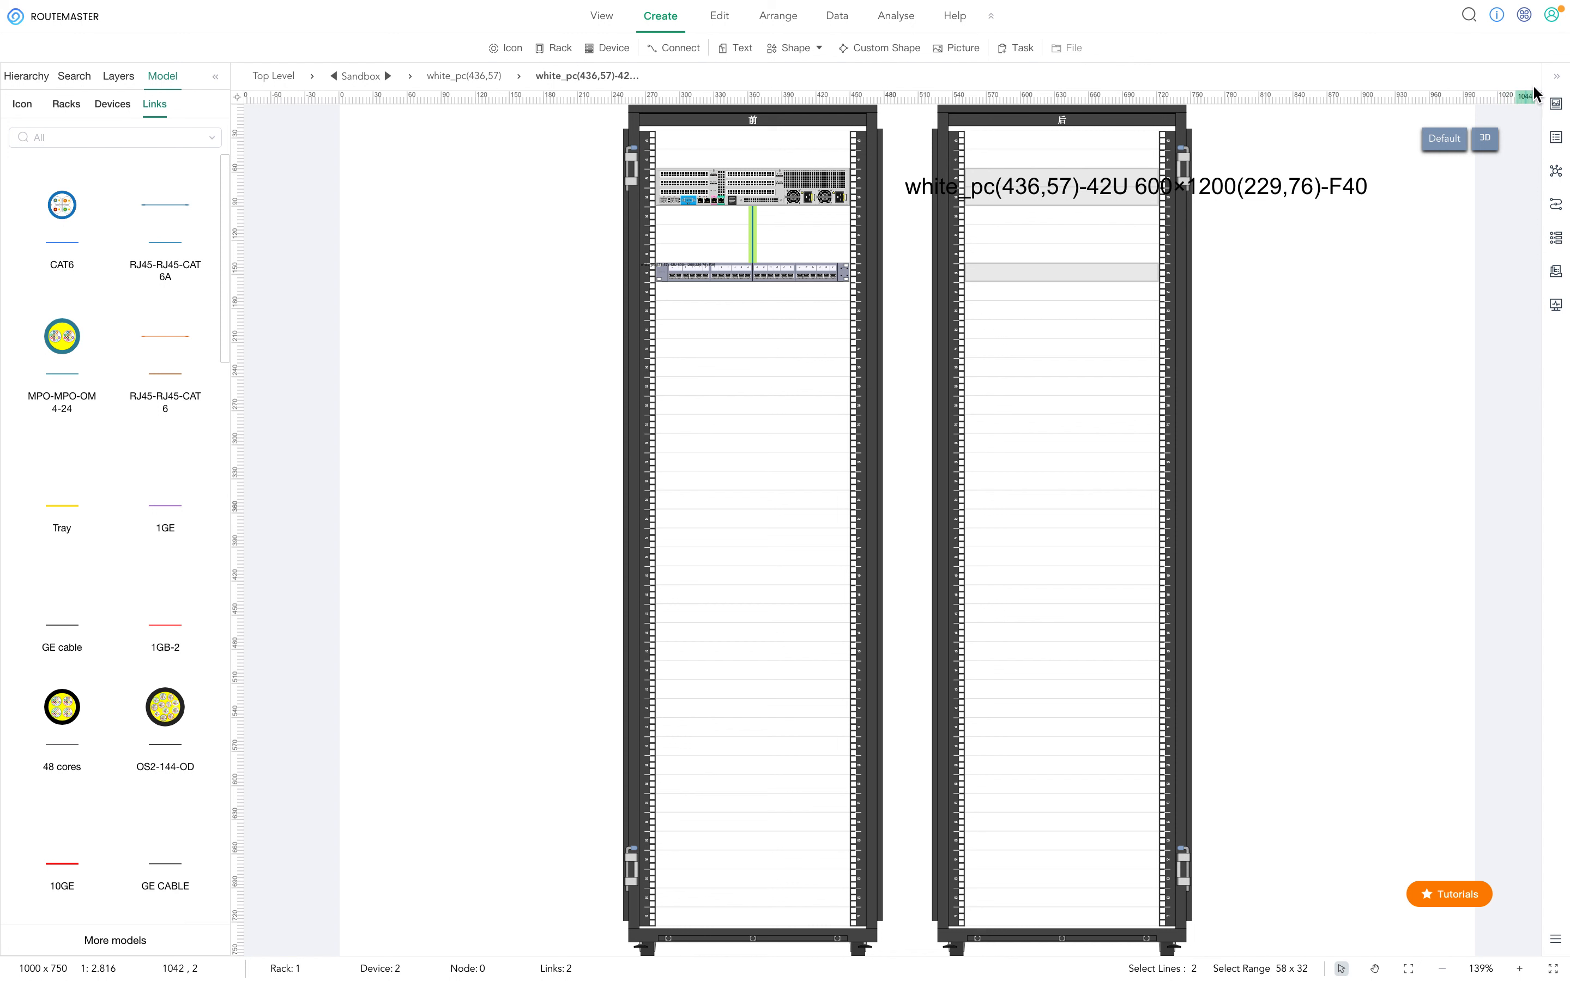
Step: Show the View Link diagram of the F35 device and examine its highlighted link in the rack
left_click(1556, 209)
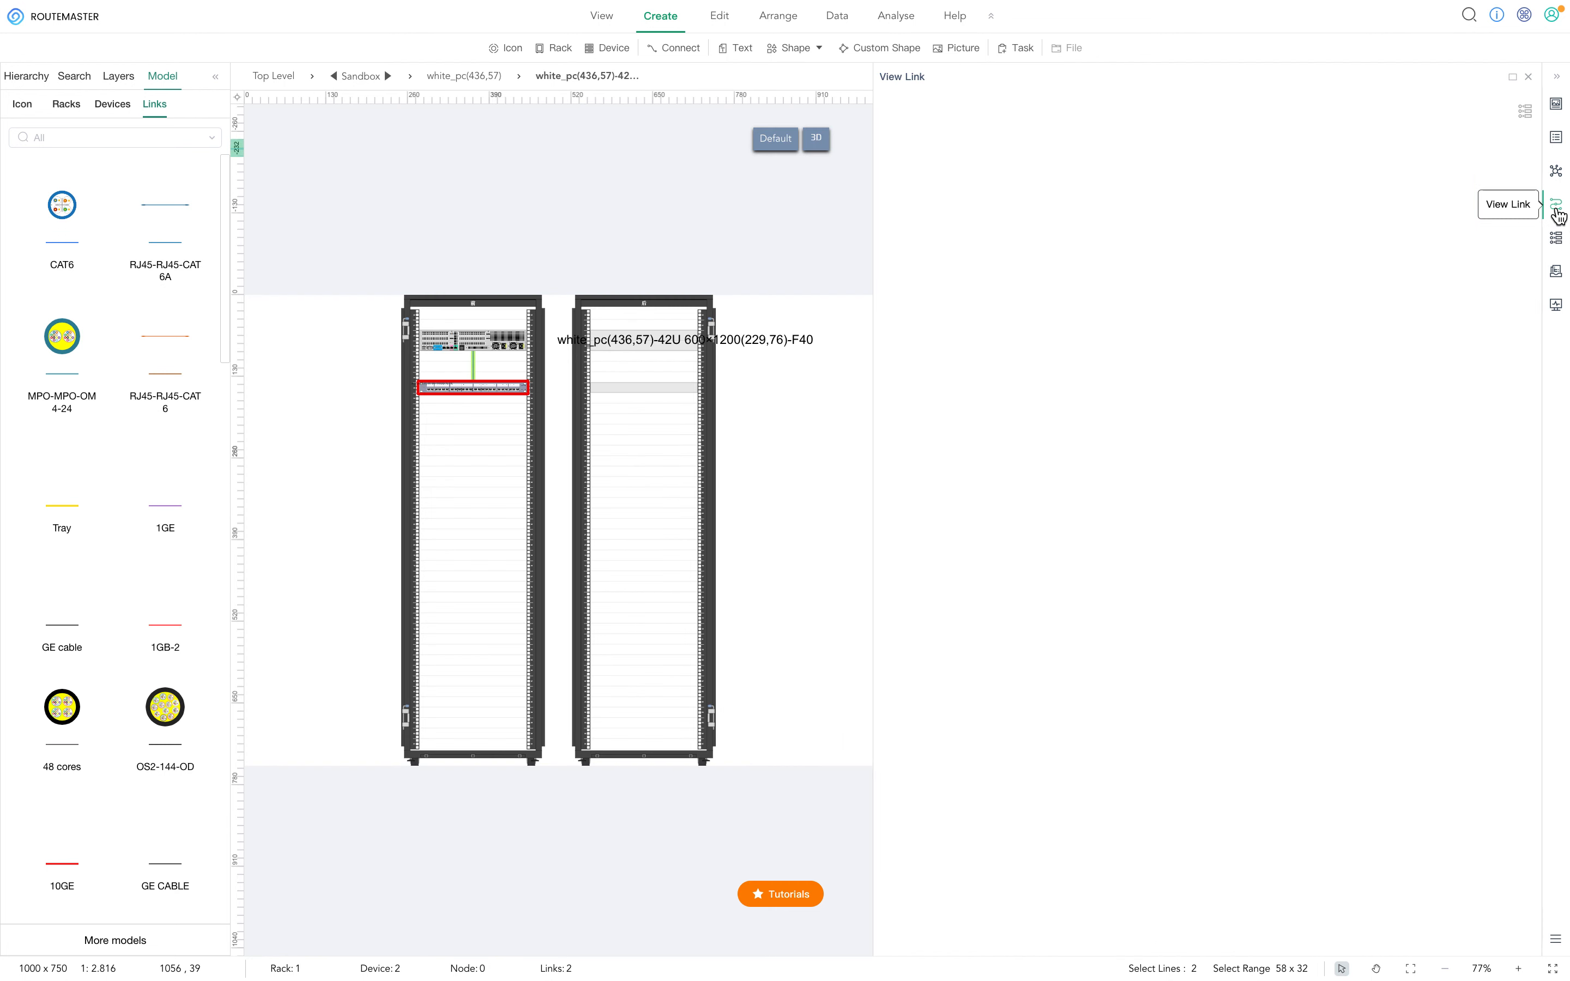
left_click(503, 389)
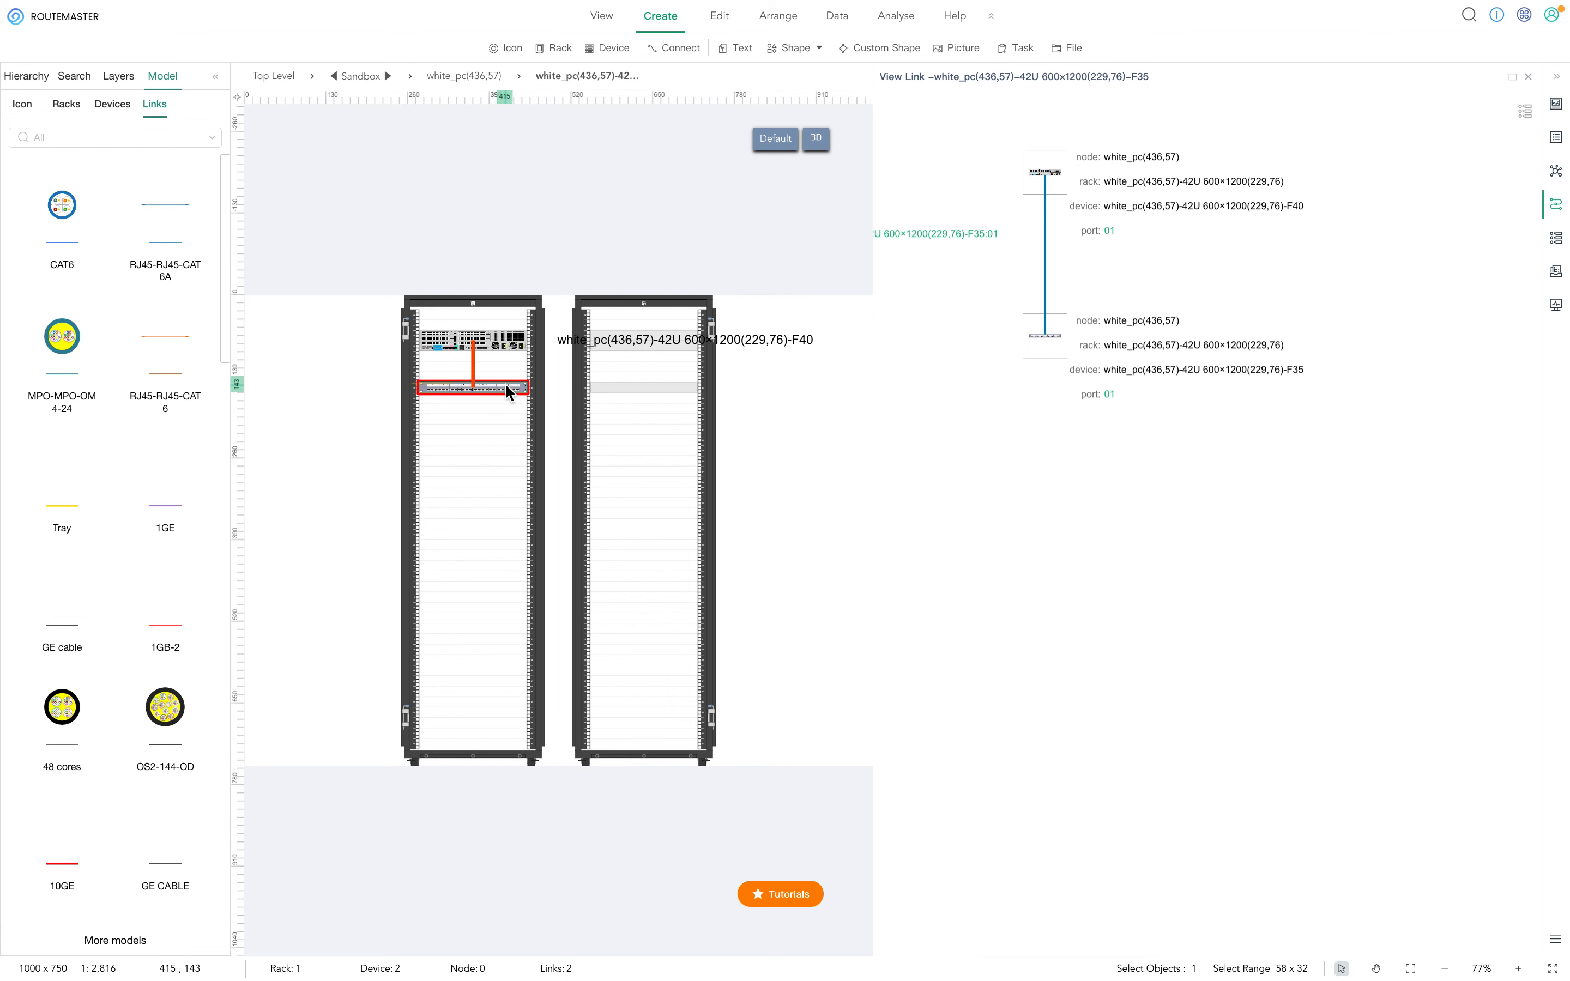
scroll(506, 382, "up", 5)
scroll(516, 385, "down", 2)
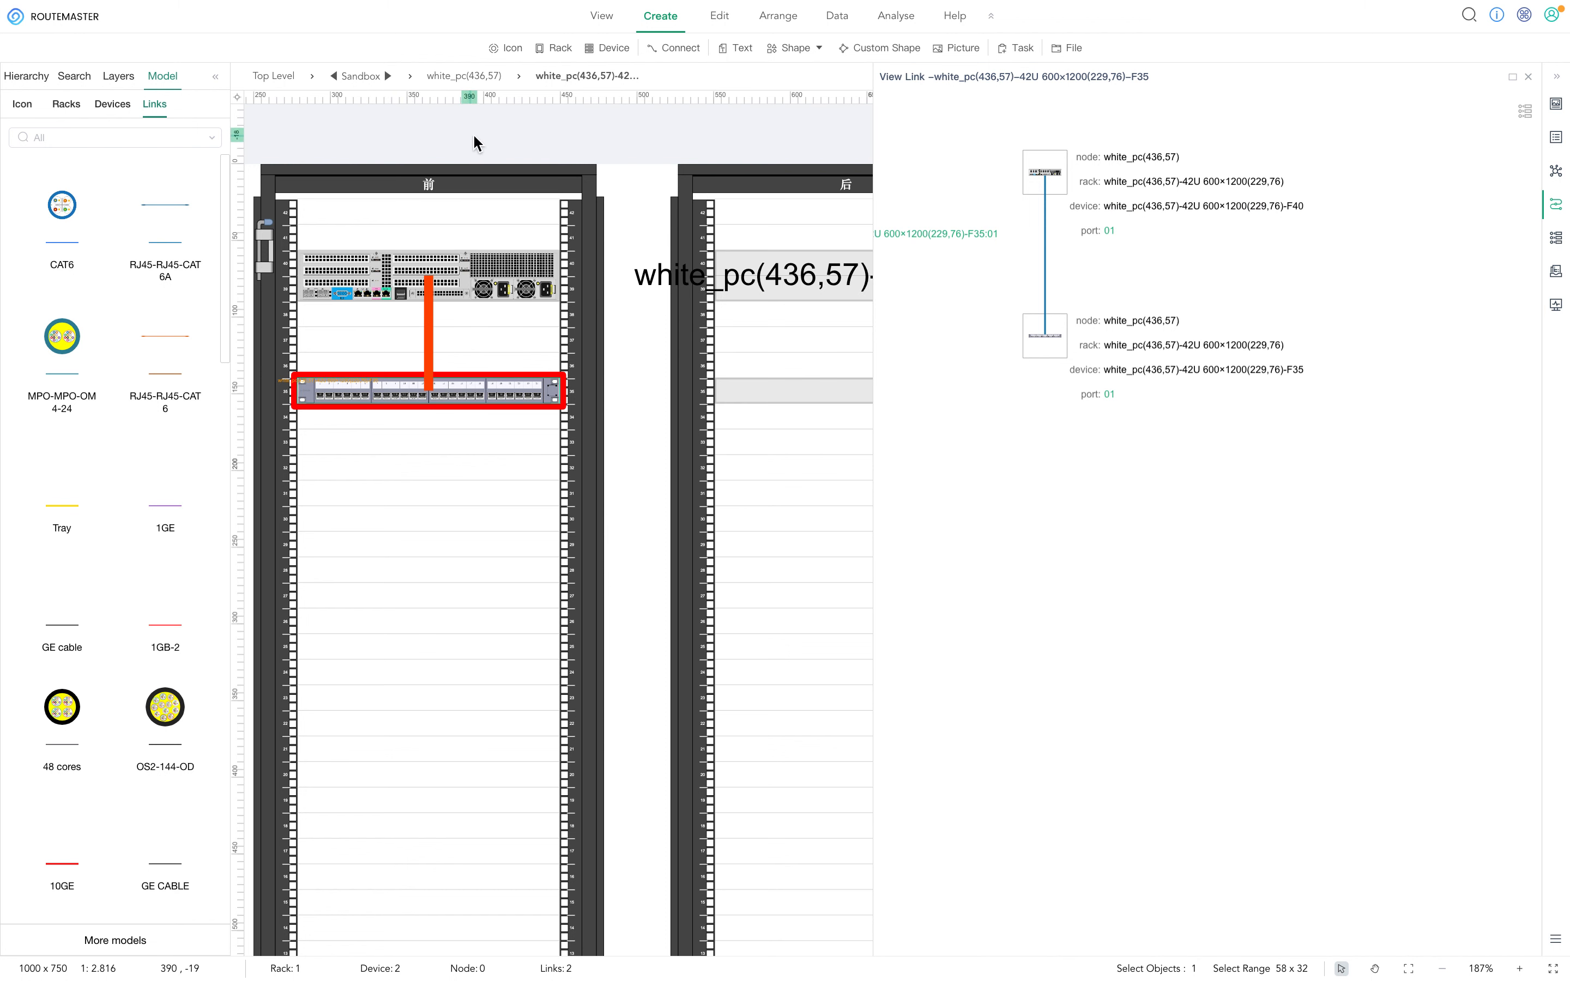
Step: Return to the white_pc(436,57) scene, widen the canvas, and open the server icon's inner view with its link view
left_click(476, 86)
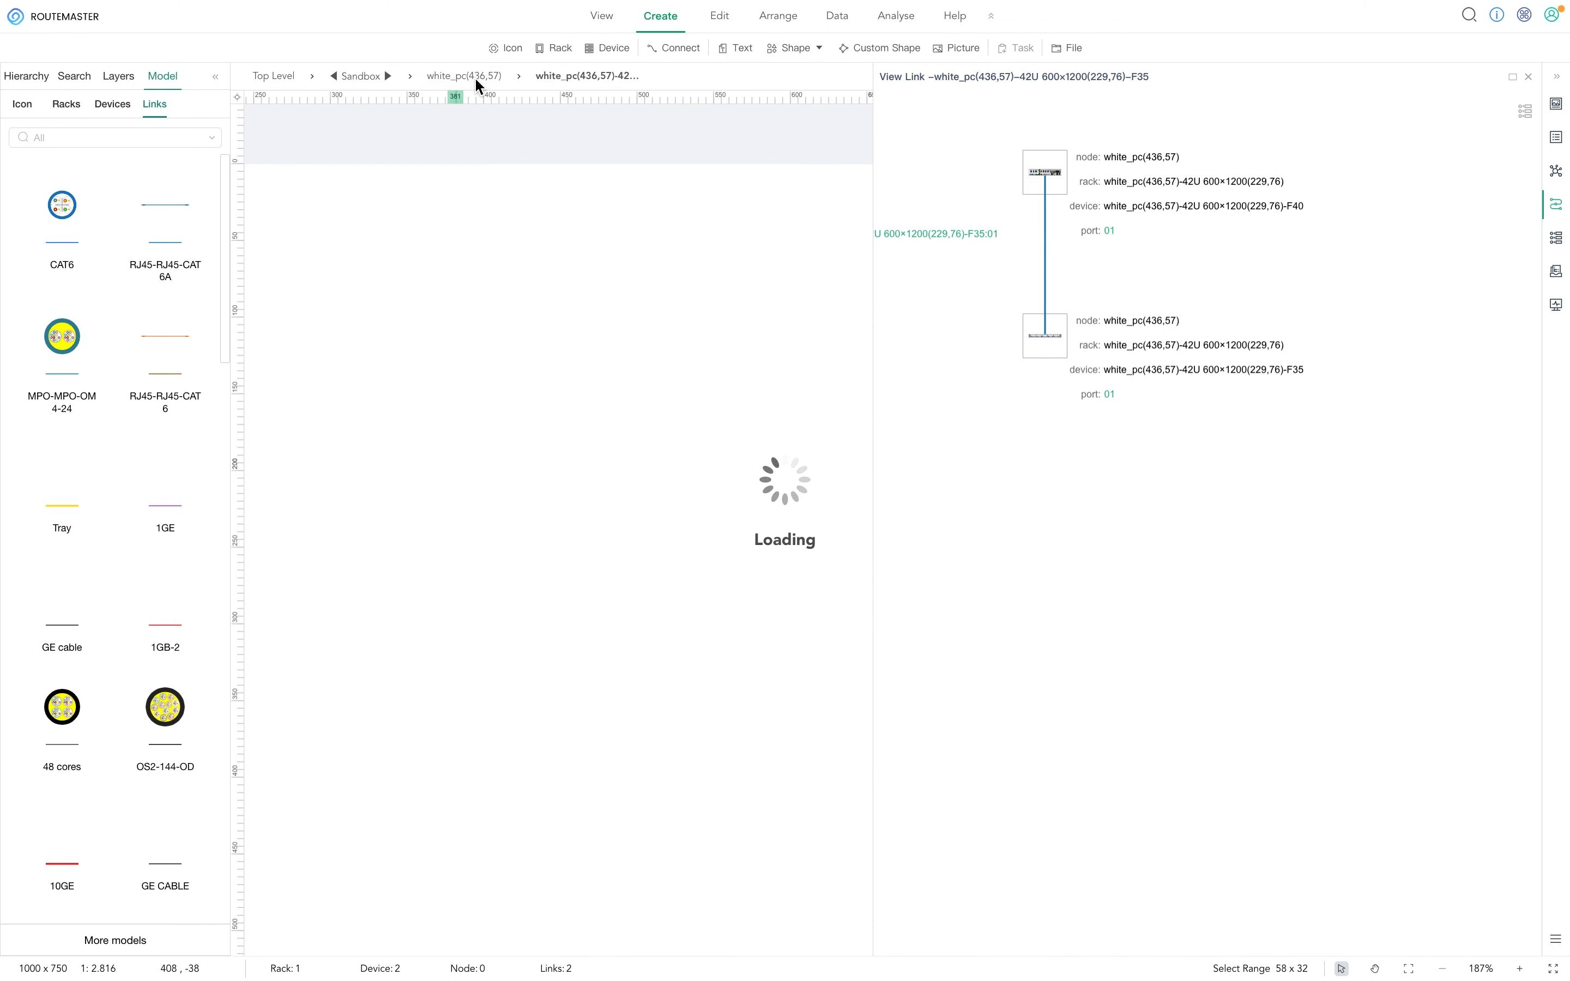
left_click_drag(871, 351, 1027, 354)
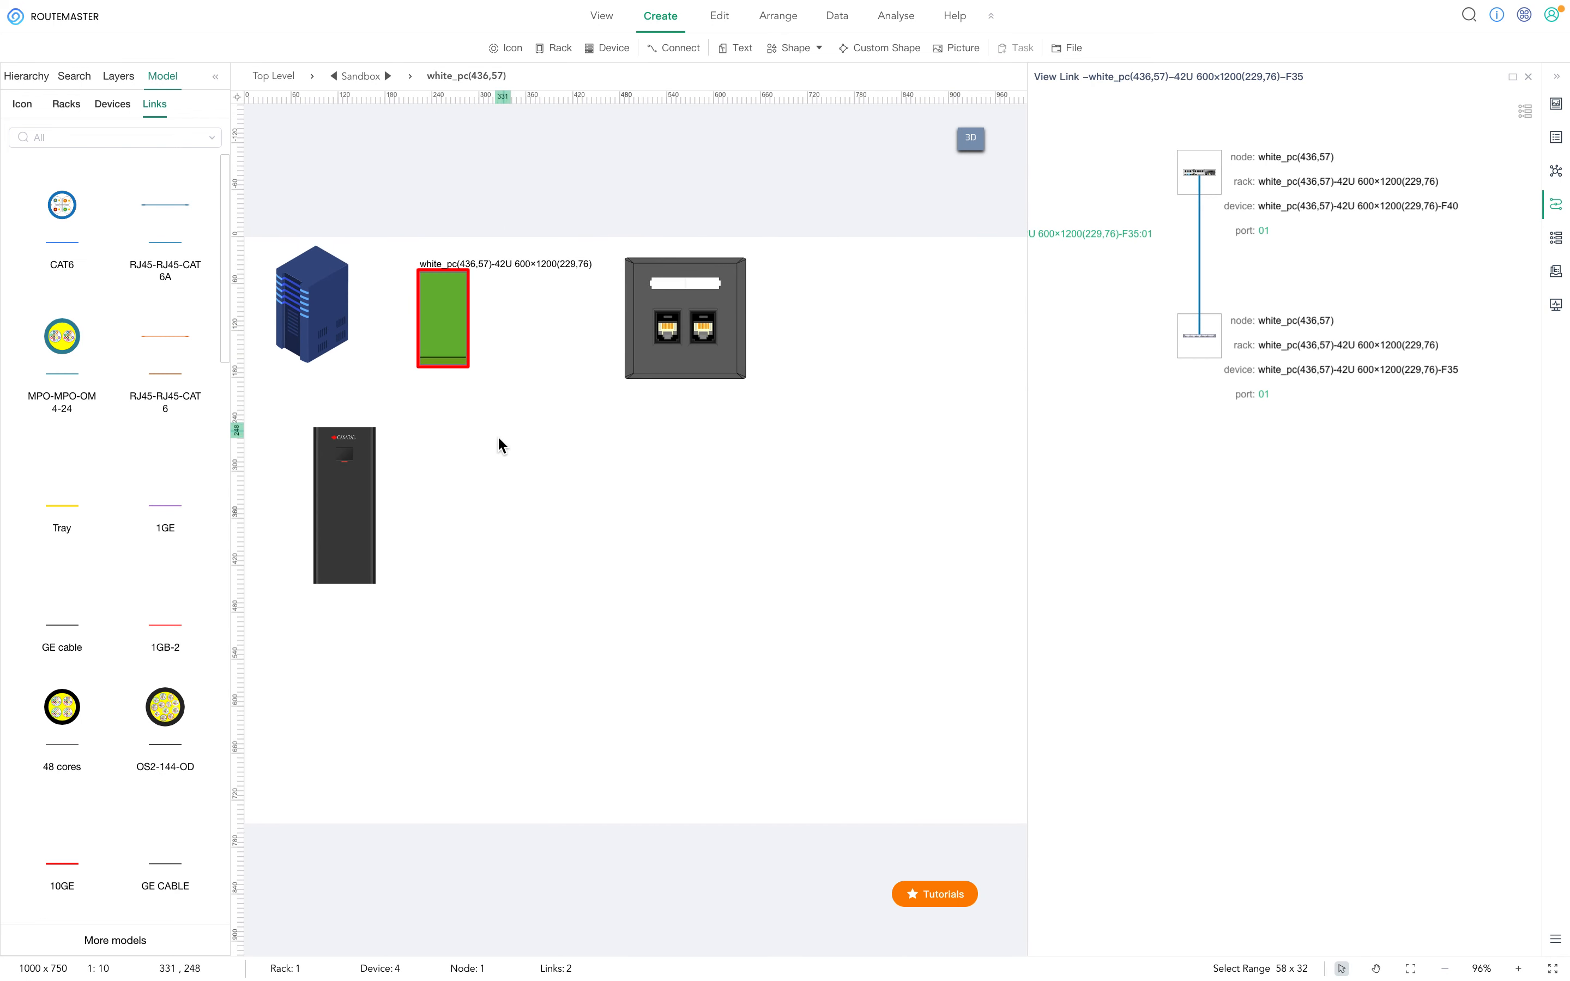
double_click(327, 305)
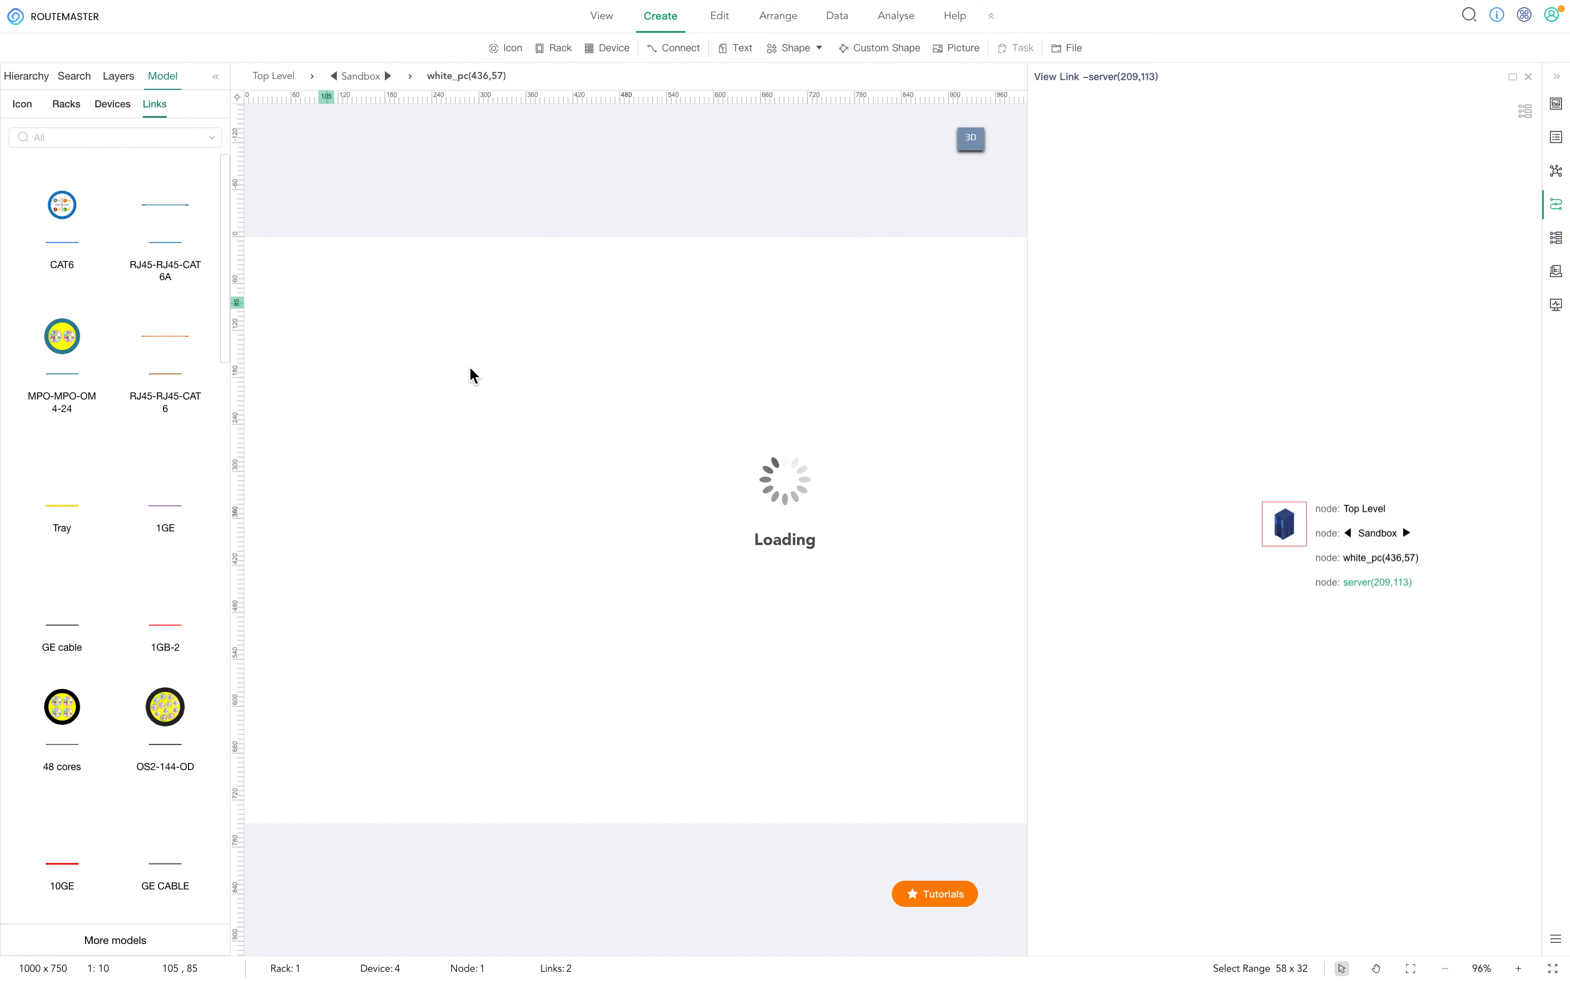
left_click(1130, 410)
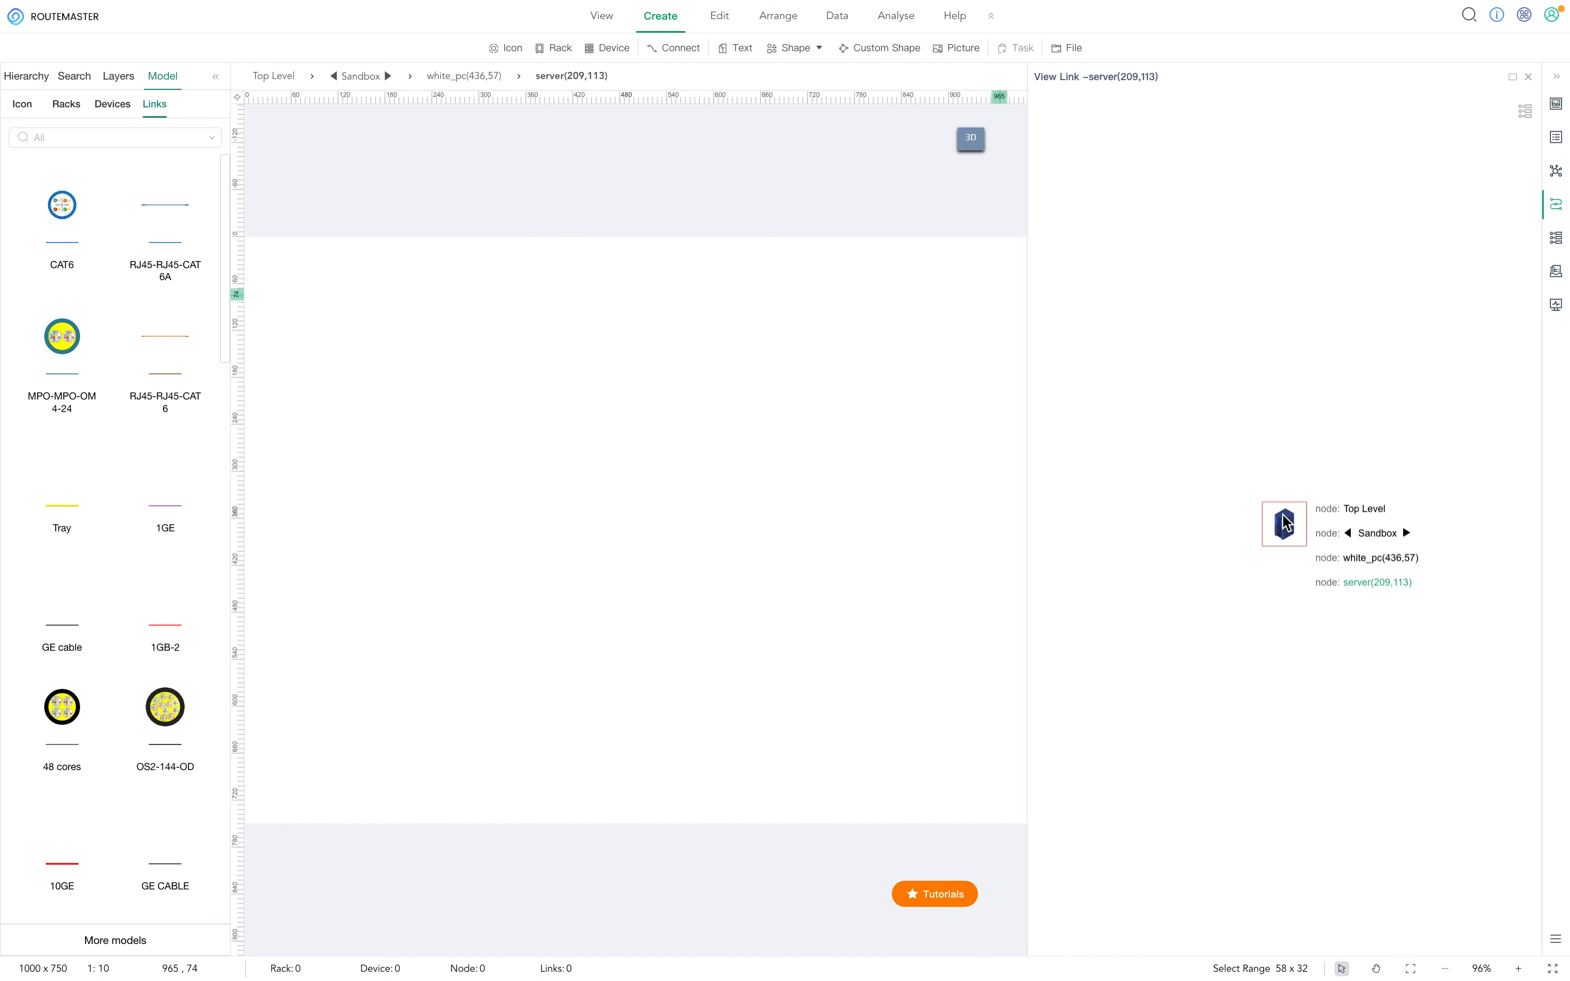
Step: Return to the white_pc(436,57) scene and open the interior of the green 42U rack
left_click(471, 76)
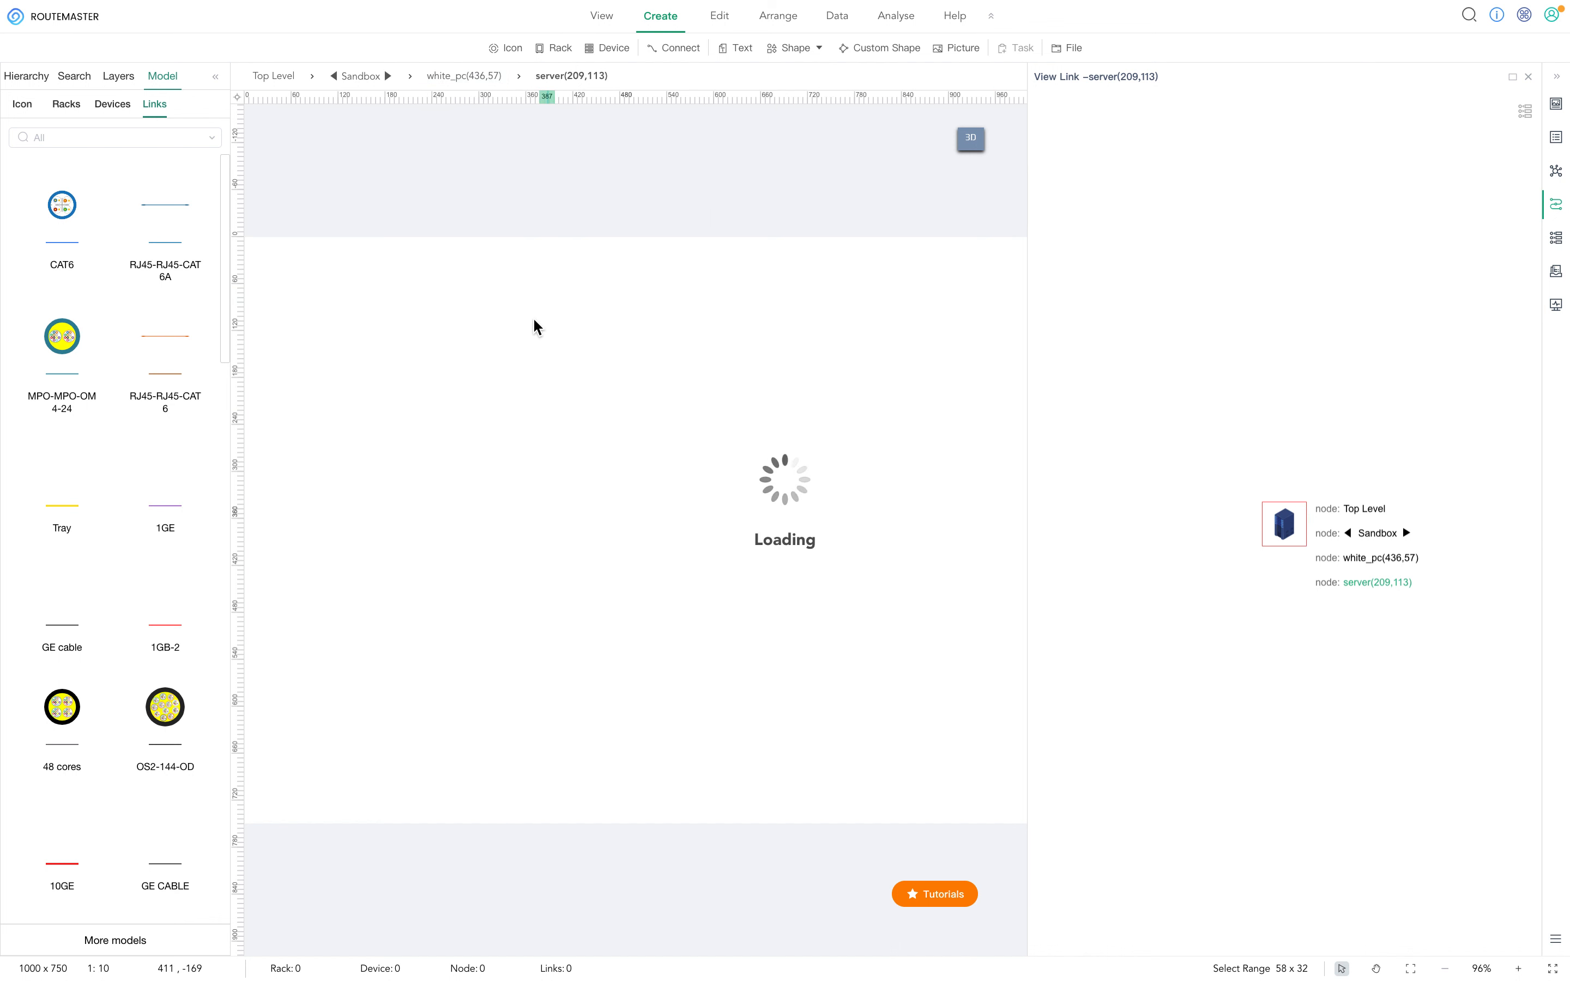
left_click(459, 328)
double_click(458, 327)
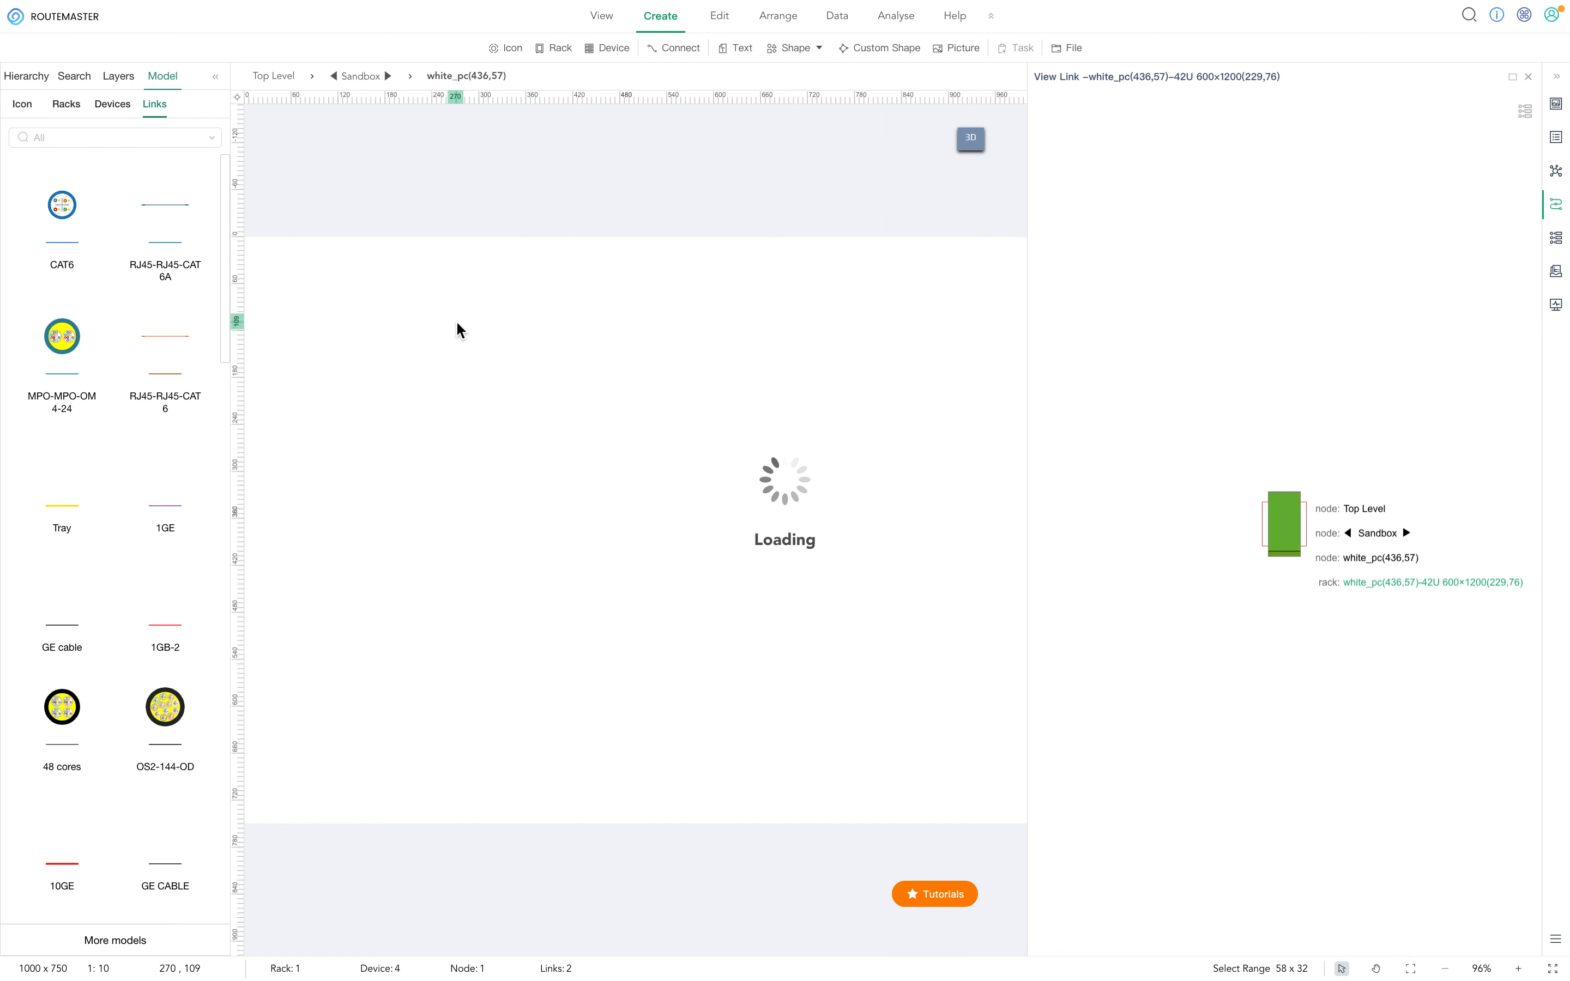
Step: Show the View Link diagram of the F35 device in the rack and return to the white_pc(436,57) scene
left_click(576, 355)
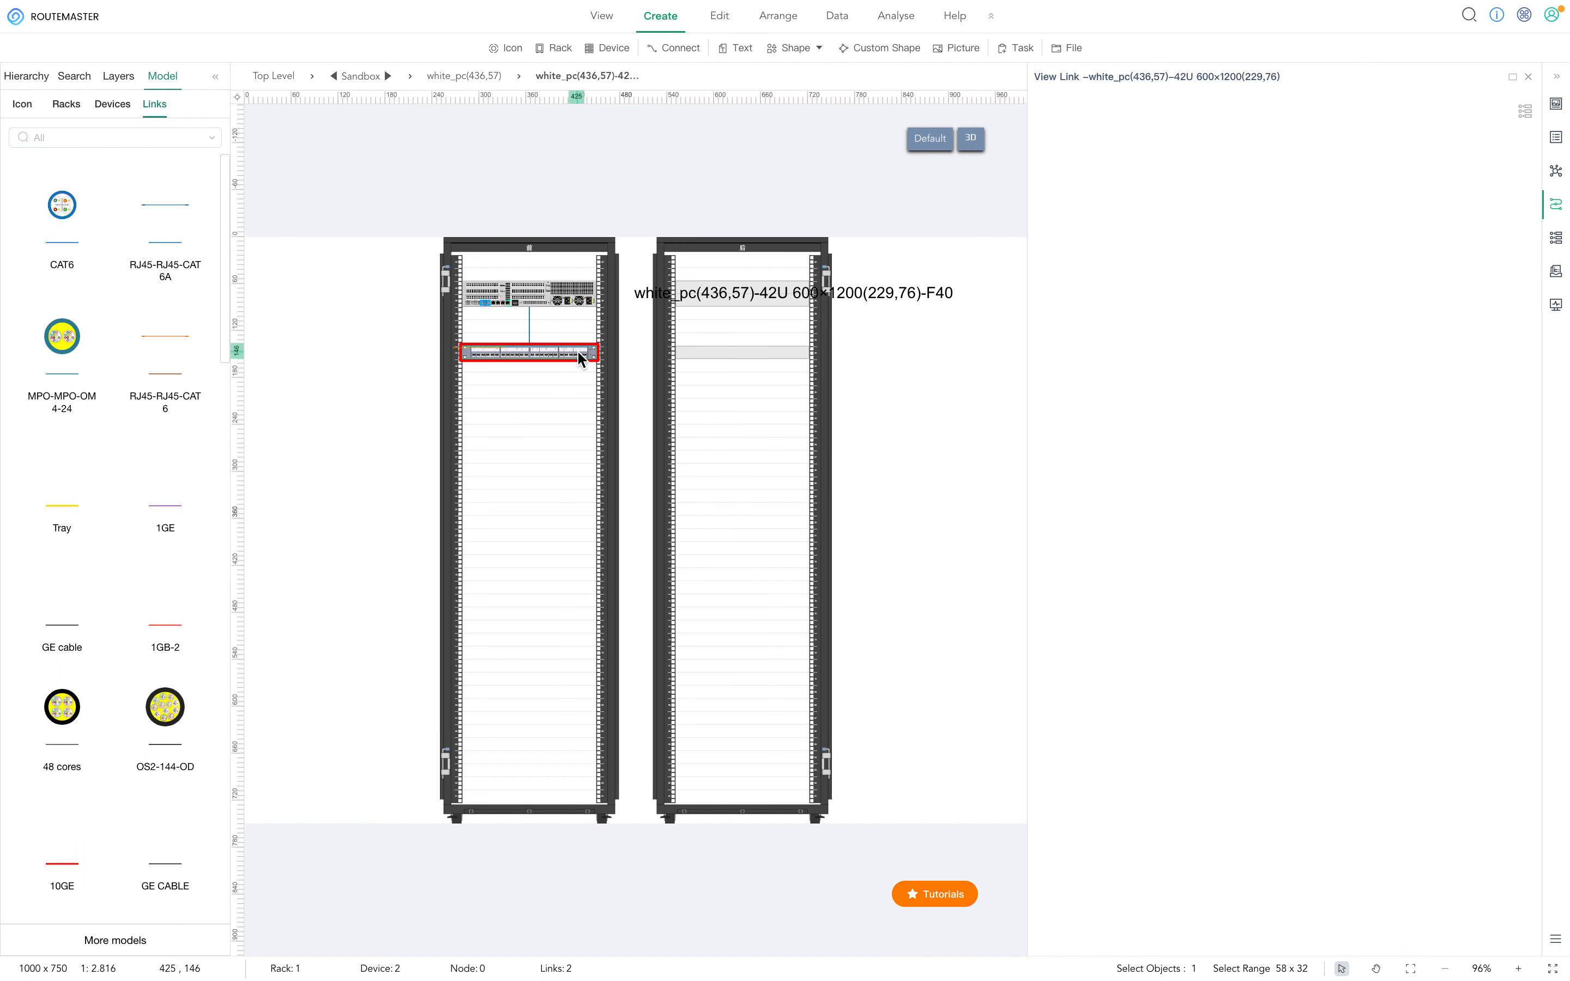
left_click(471, 76)
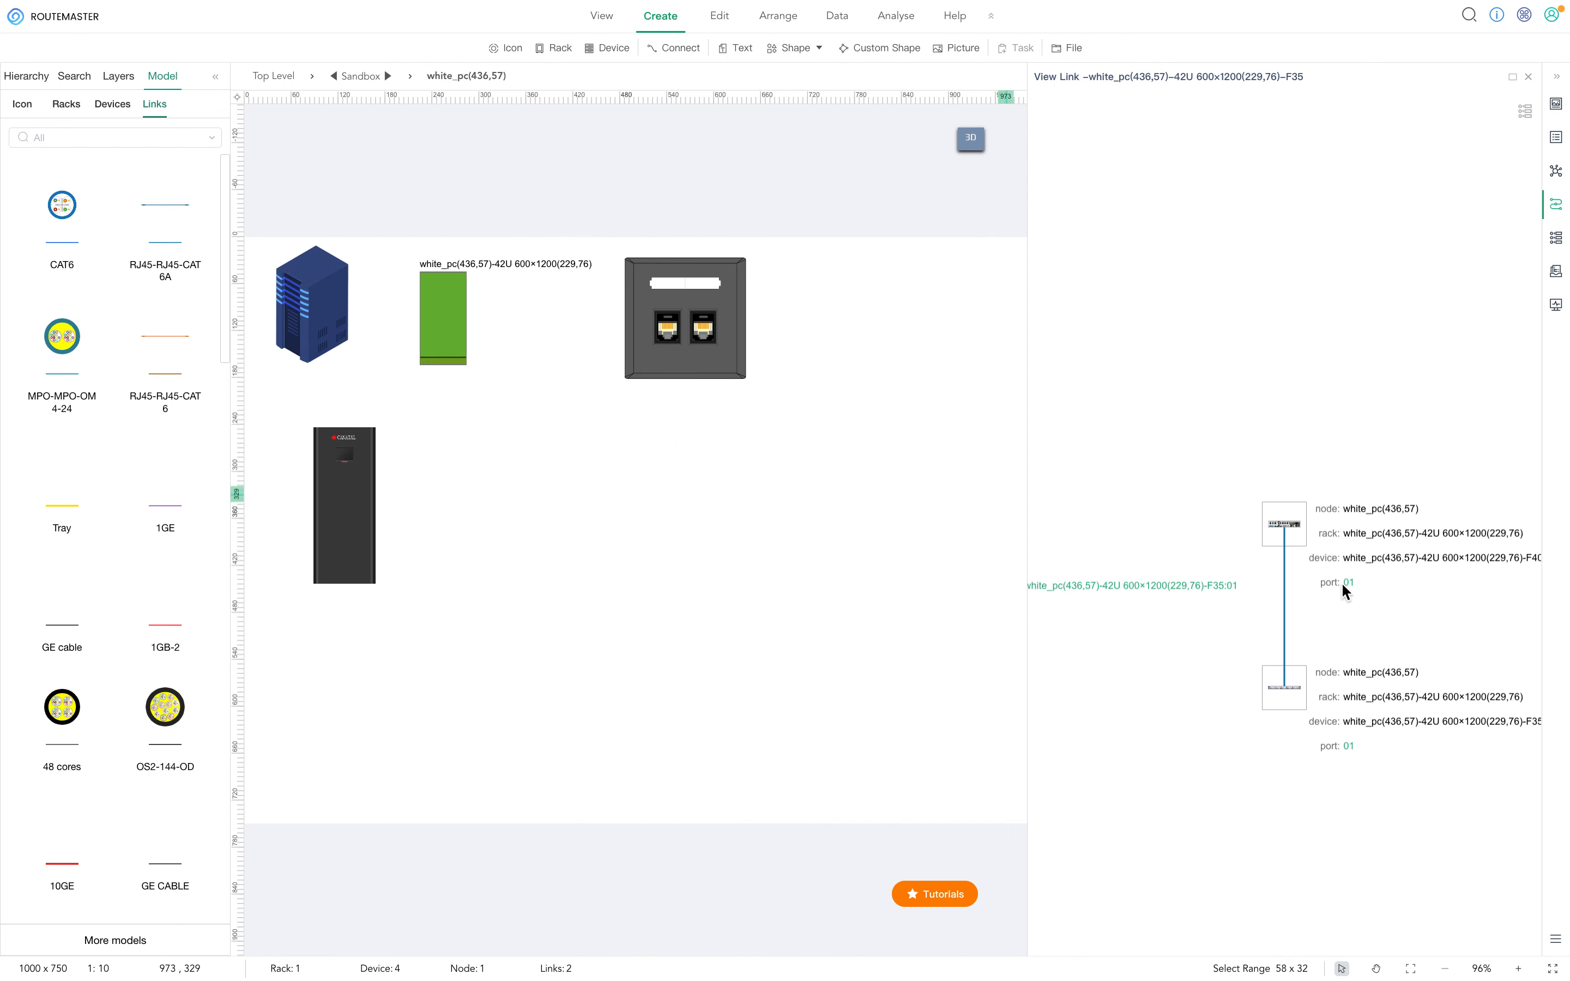
scroll(1313, 612, "down", 3)
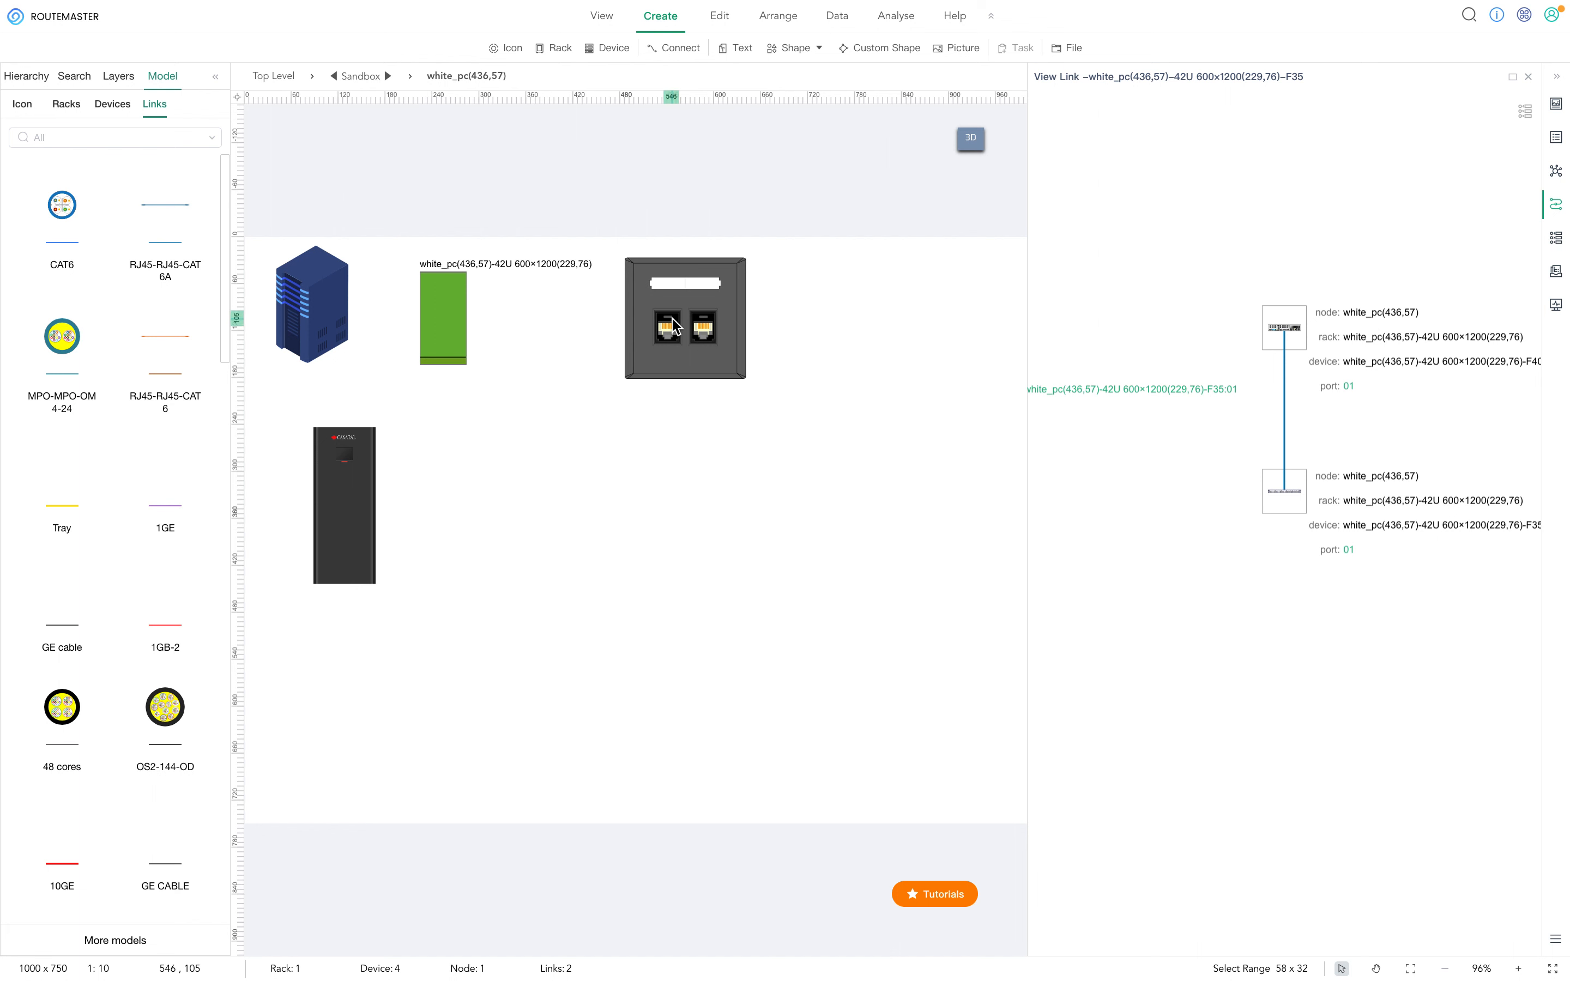
Step: From the link diagram, locate the F40 device in the rack and inspect port 01 of the F35 device up close
left_click(1296, 329)
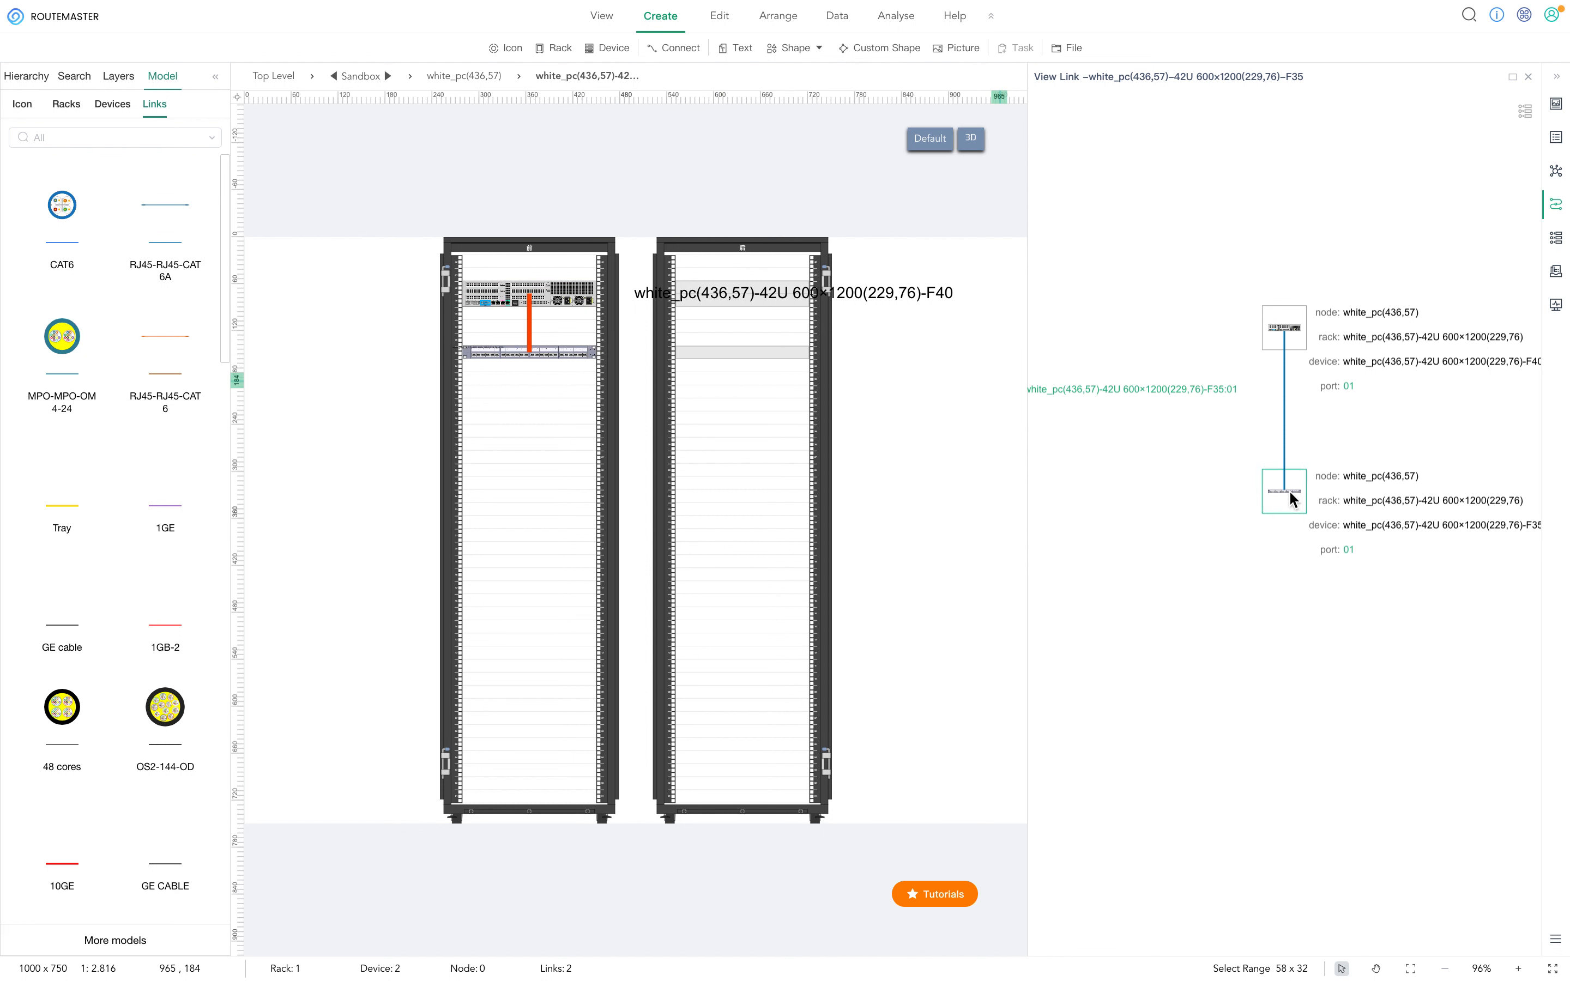
left_click(1329, 550)
left_click(1329, 551)
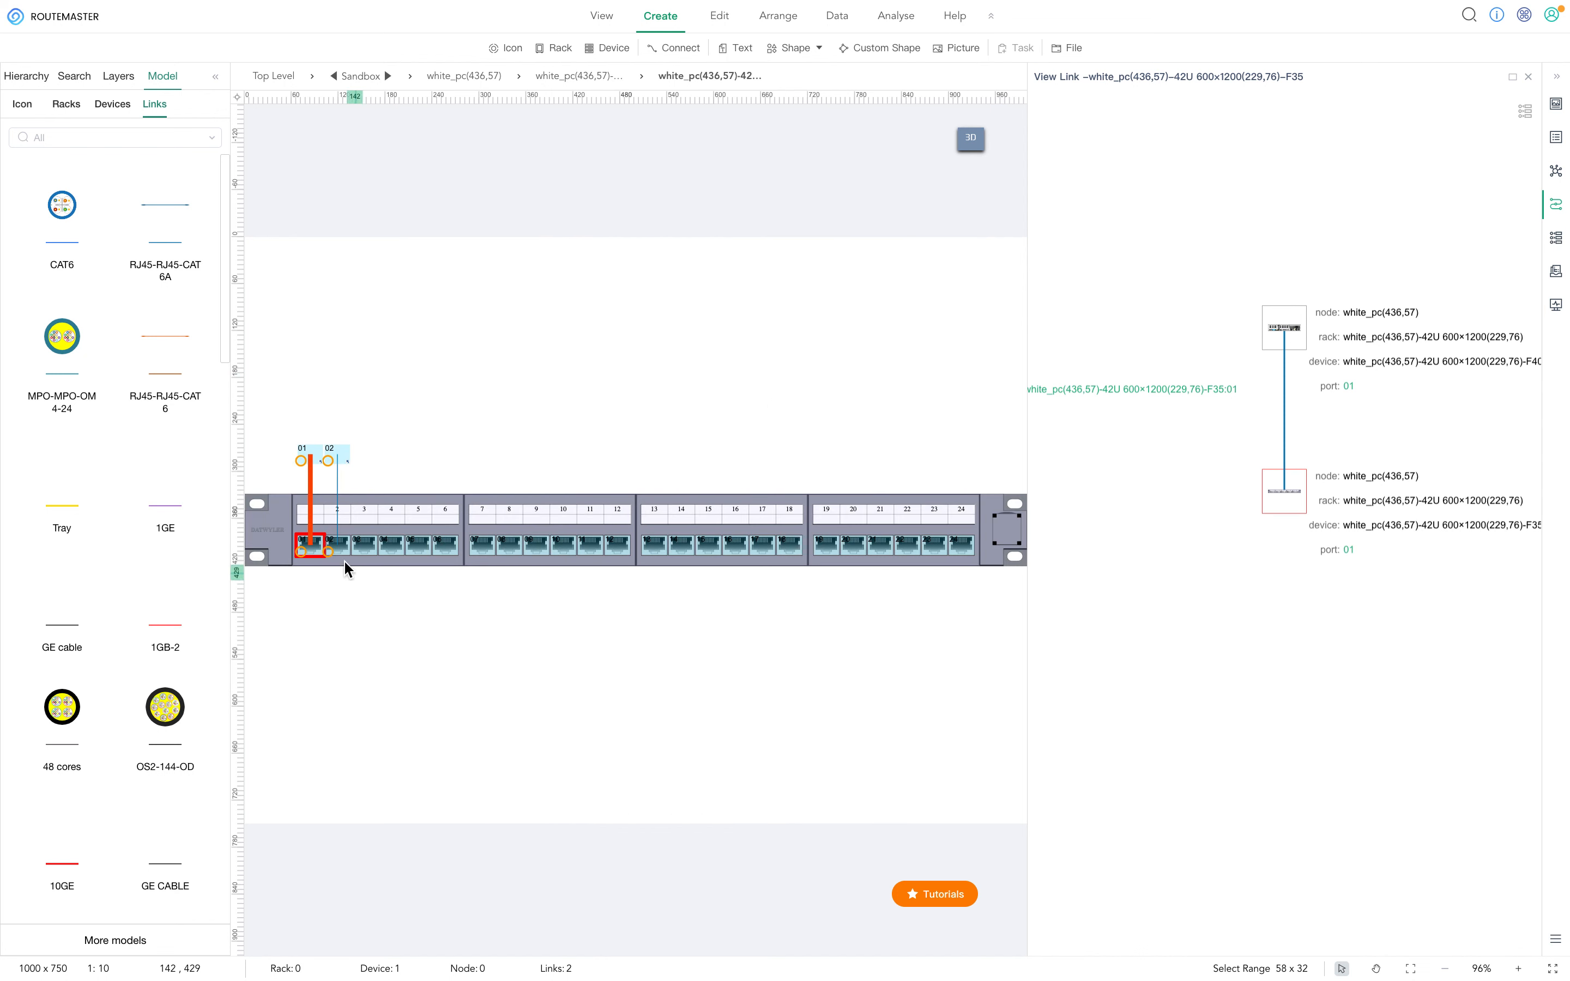
scroll(310, 547, "up", 5)
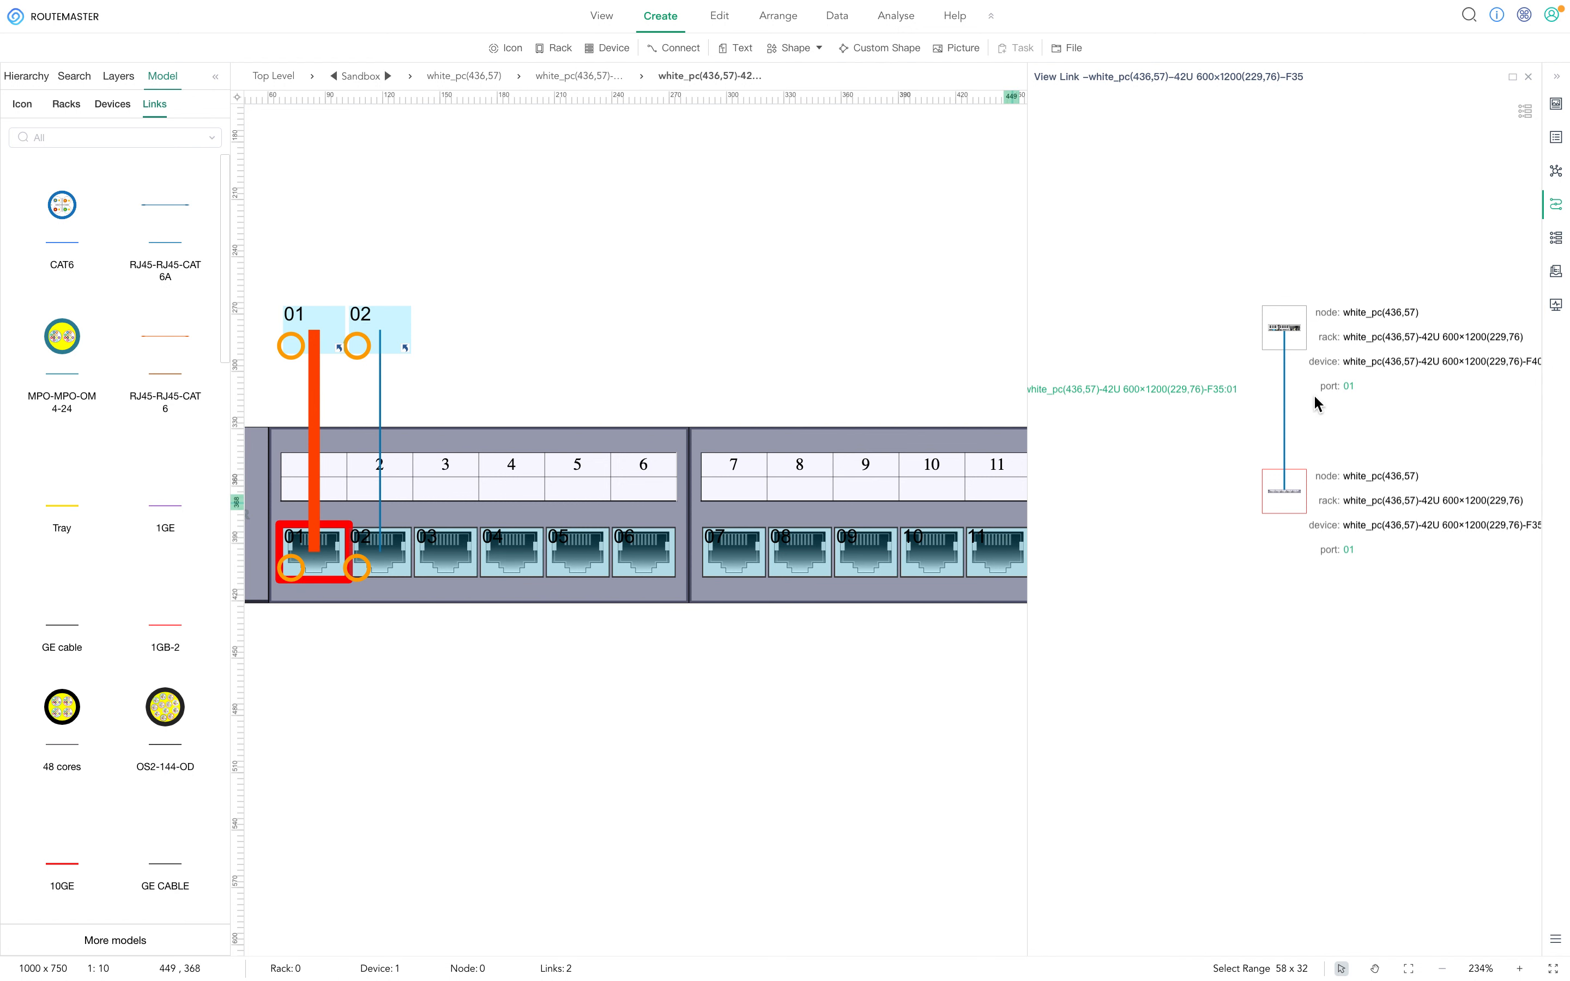
Step: Show the link of port 02 on the F35 device and inspect its other end at port 02 of the F40 server
left_click(409, 552)
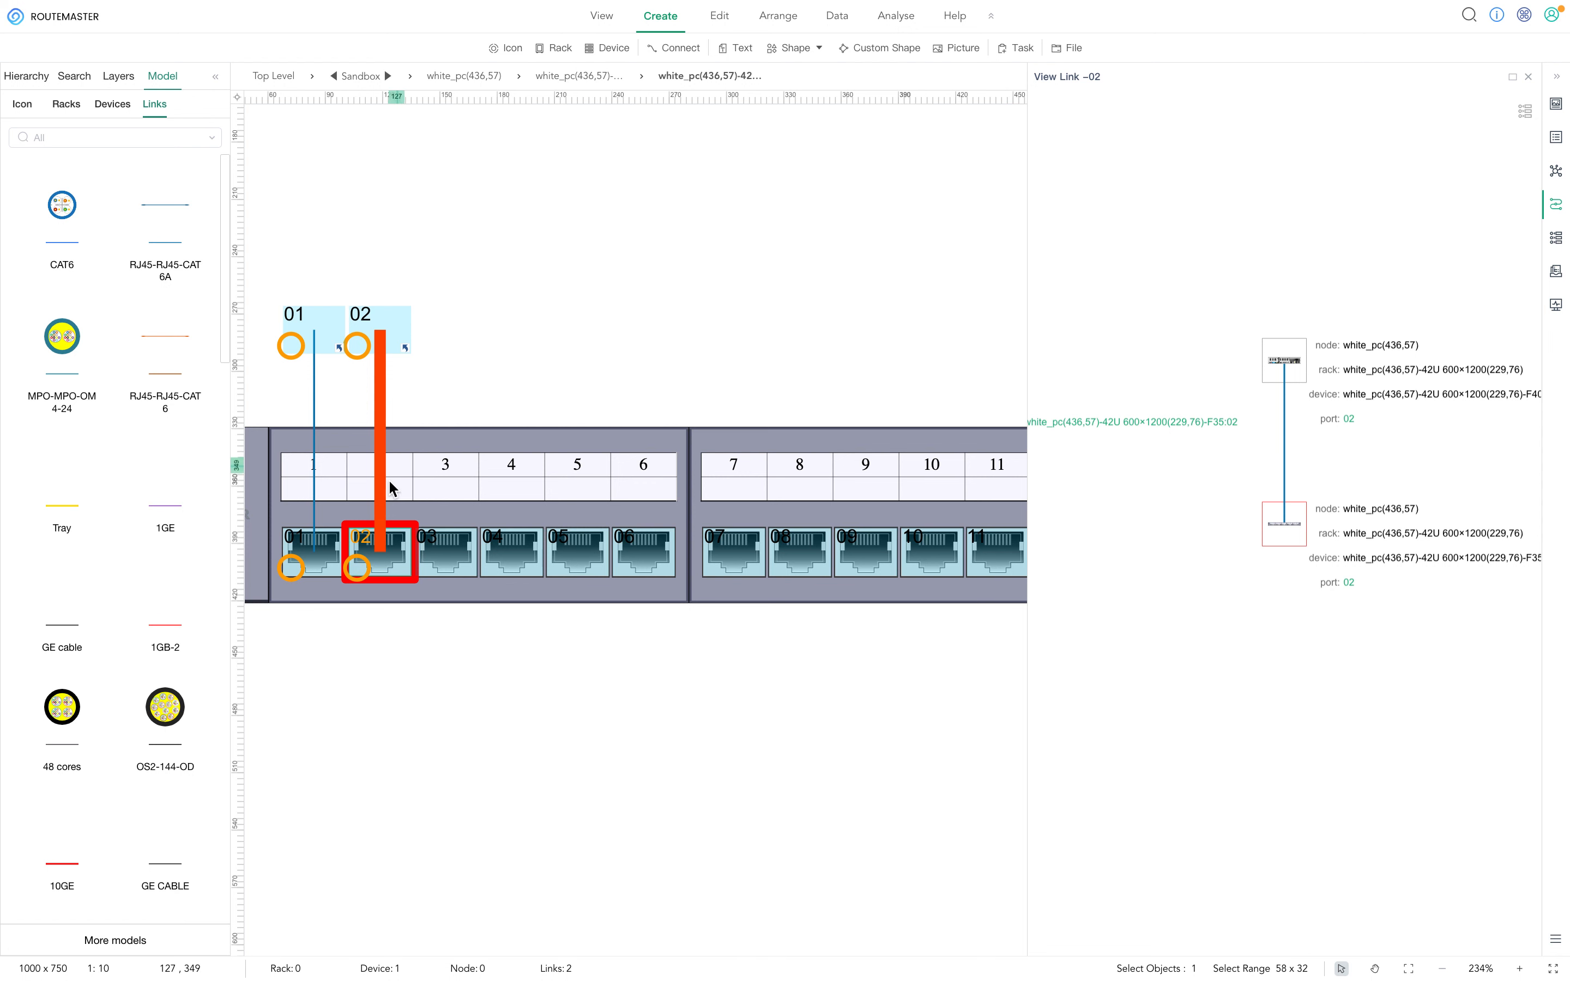
left_click(1347, 419)
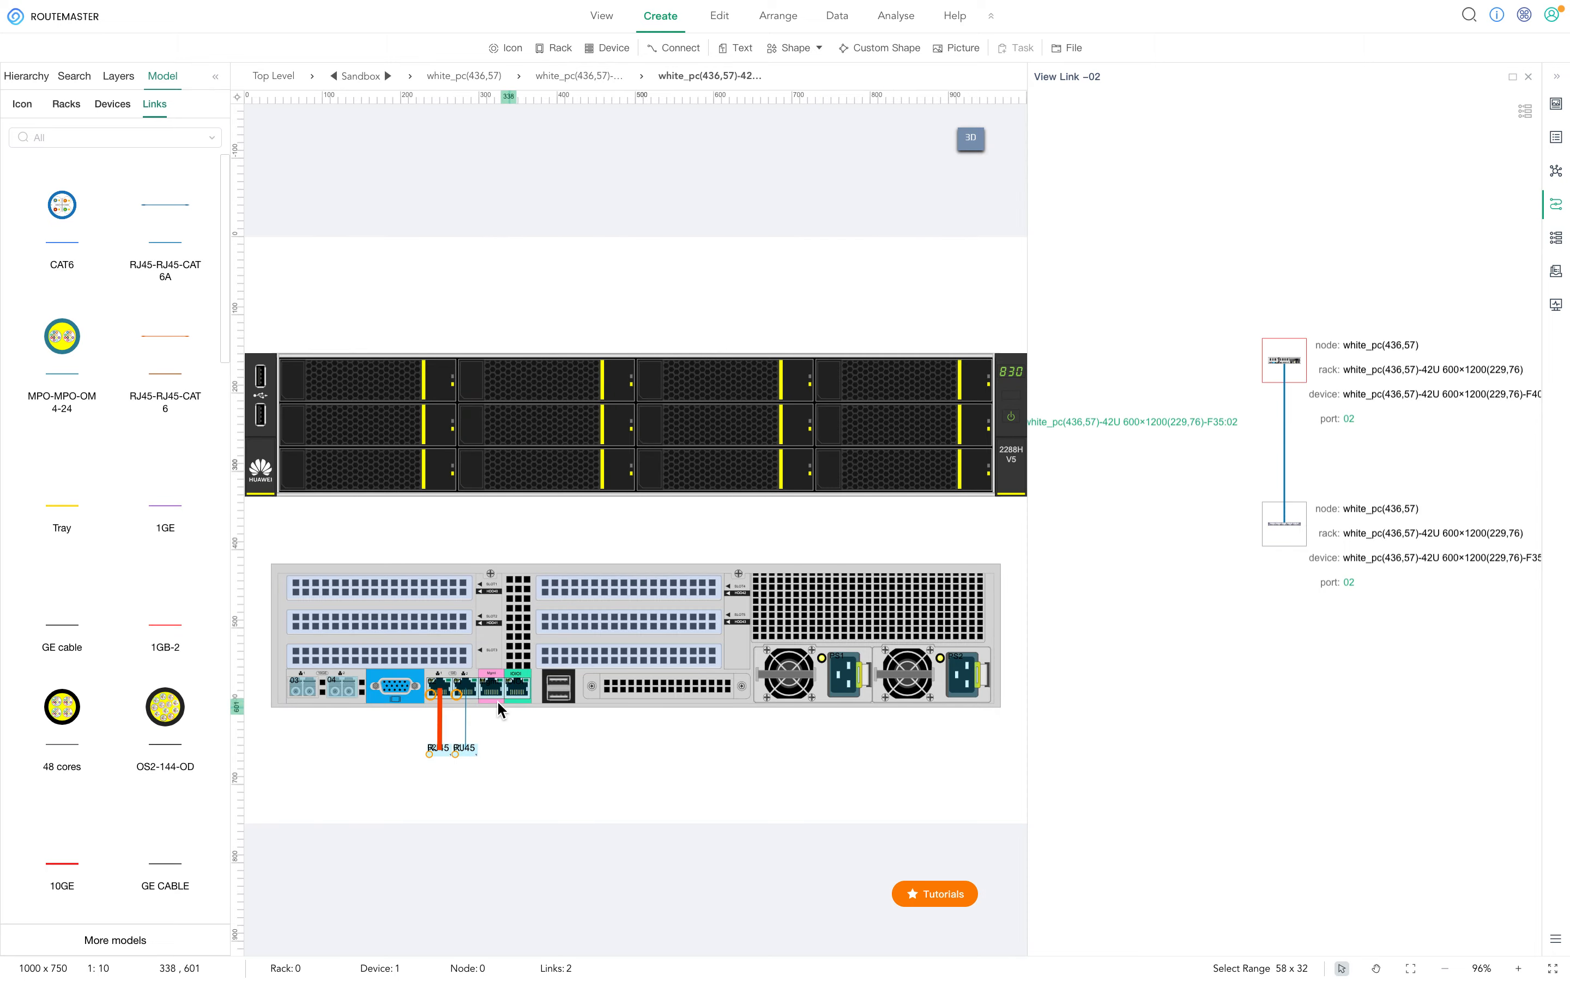
scroll(438, 707, "up", 5)
scroll(437, 705, "up", 5)
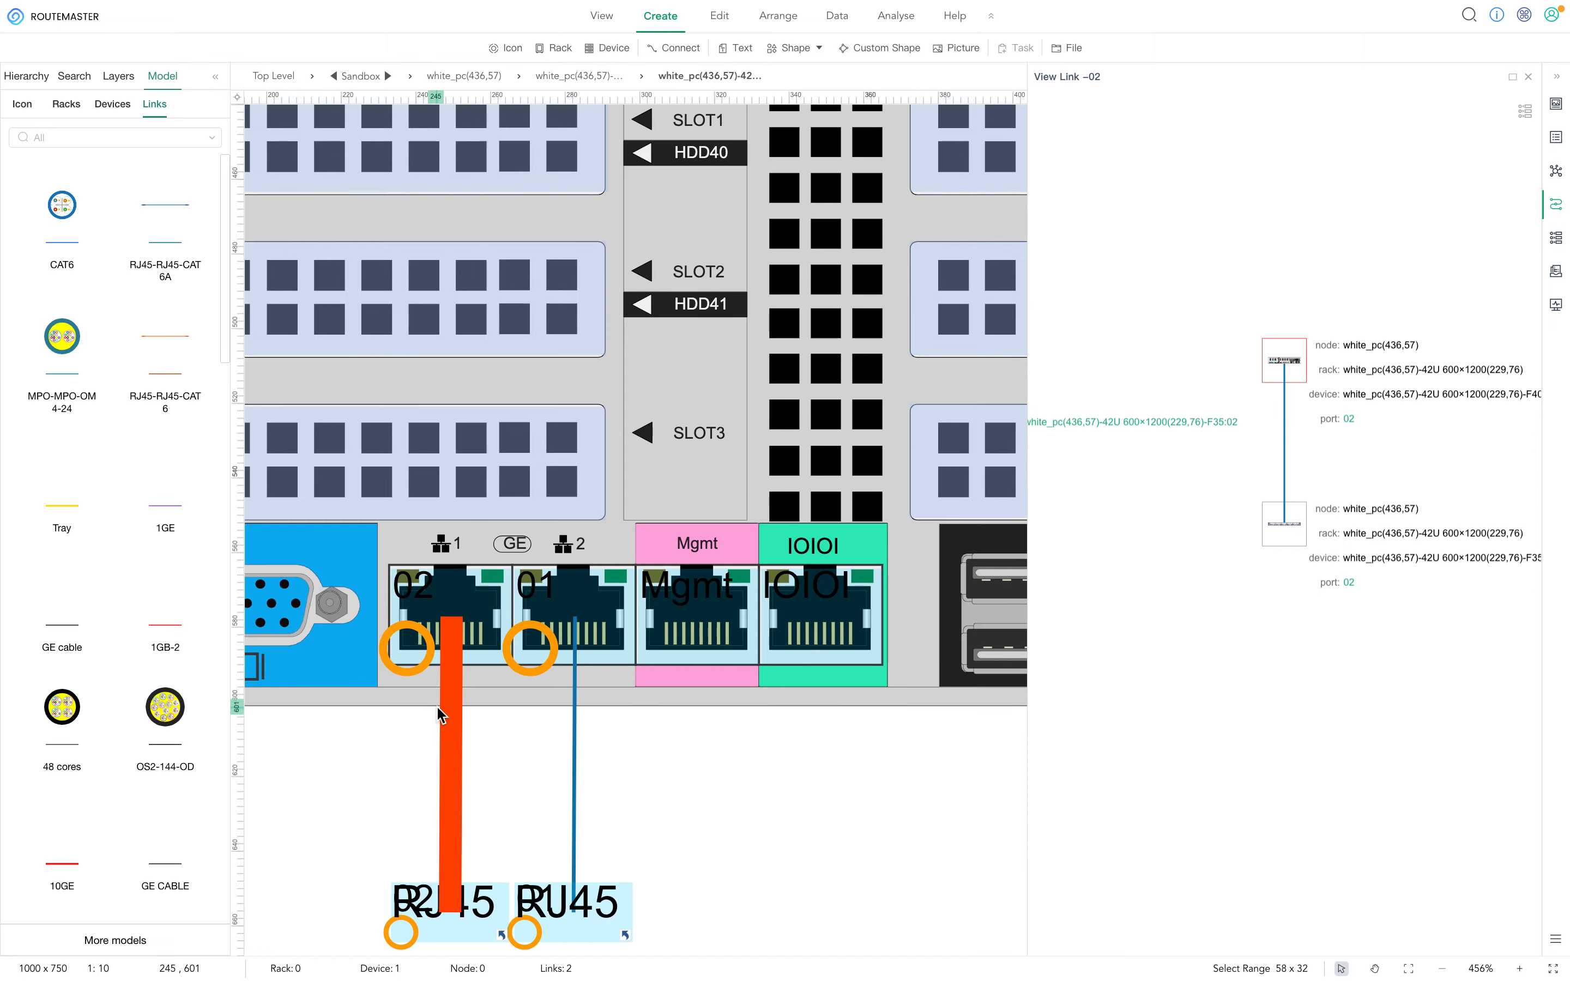
scroll(735, 623, "down", 3)
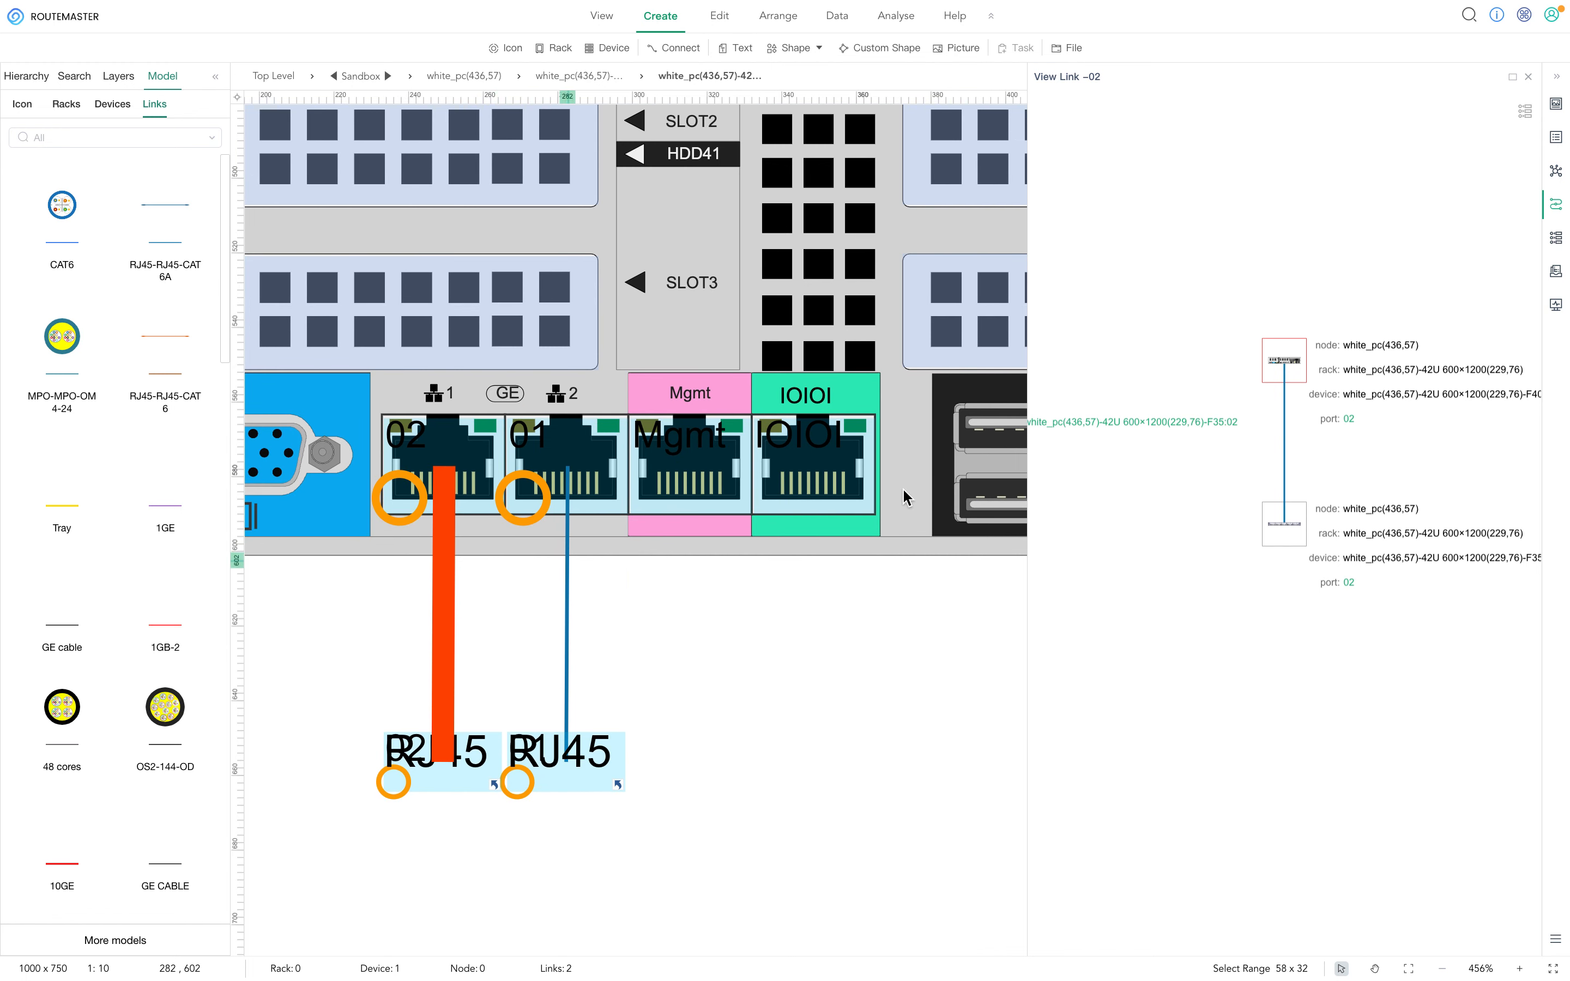
Step: Collapse the View Link pane and the model library to enlarge the canvas, and return to the 42U rack's interior
left_click(1557, 76)
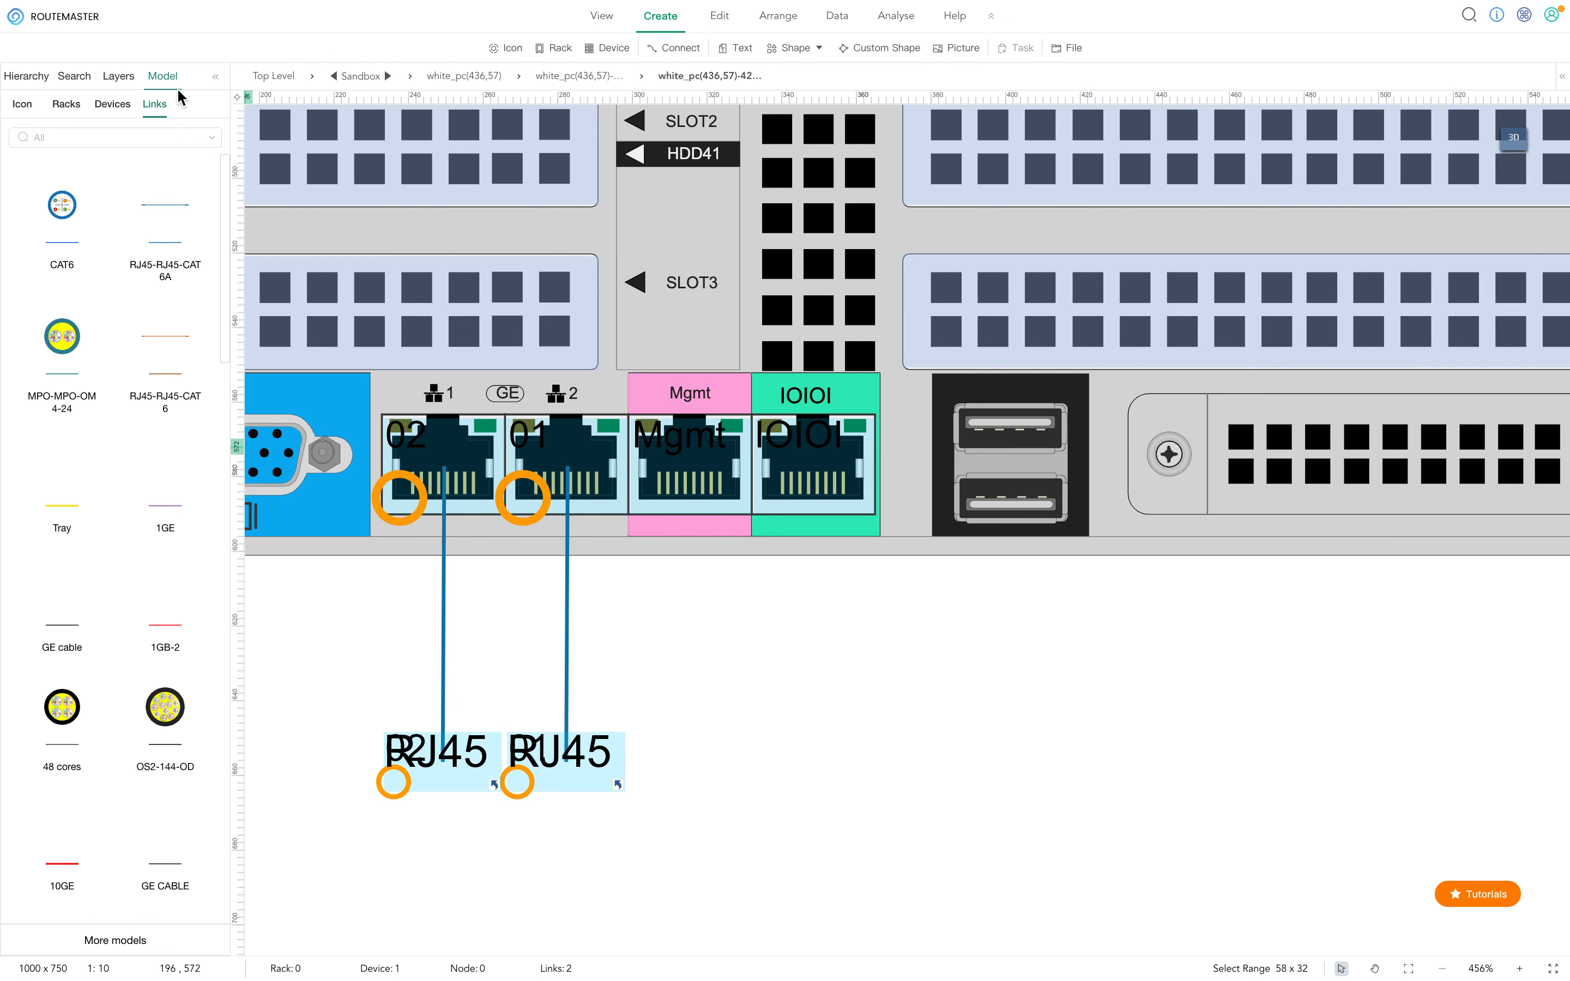
left_click(216, 78)
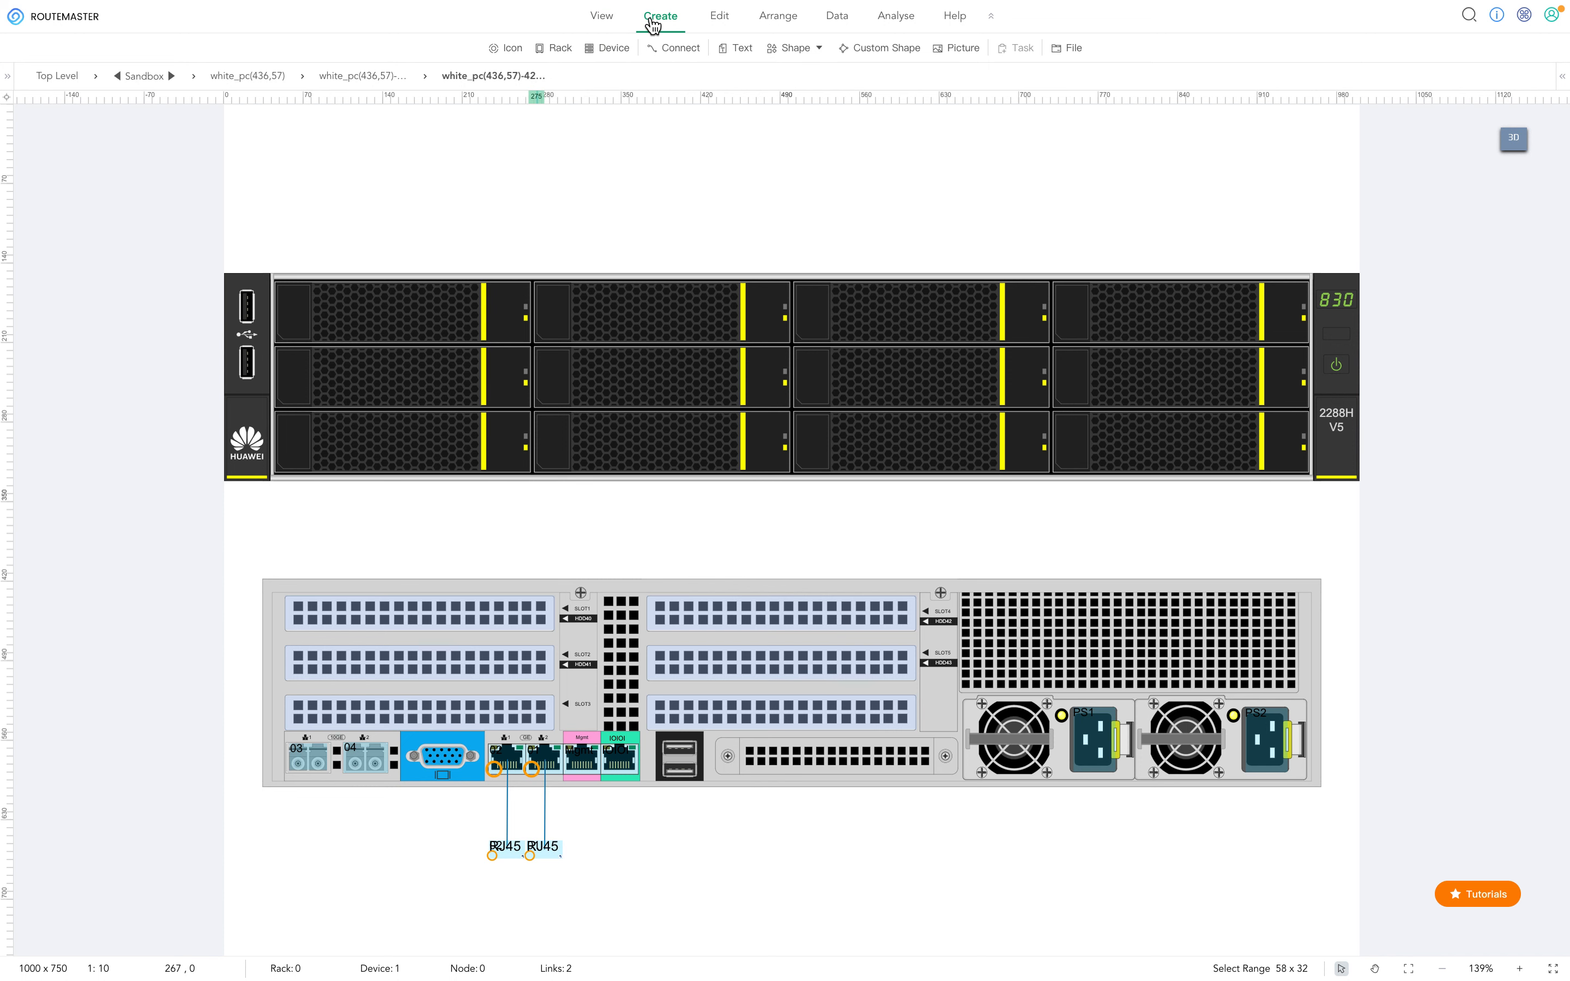
left_click(375, 78)
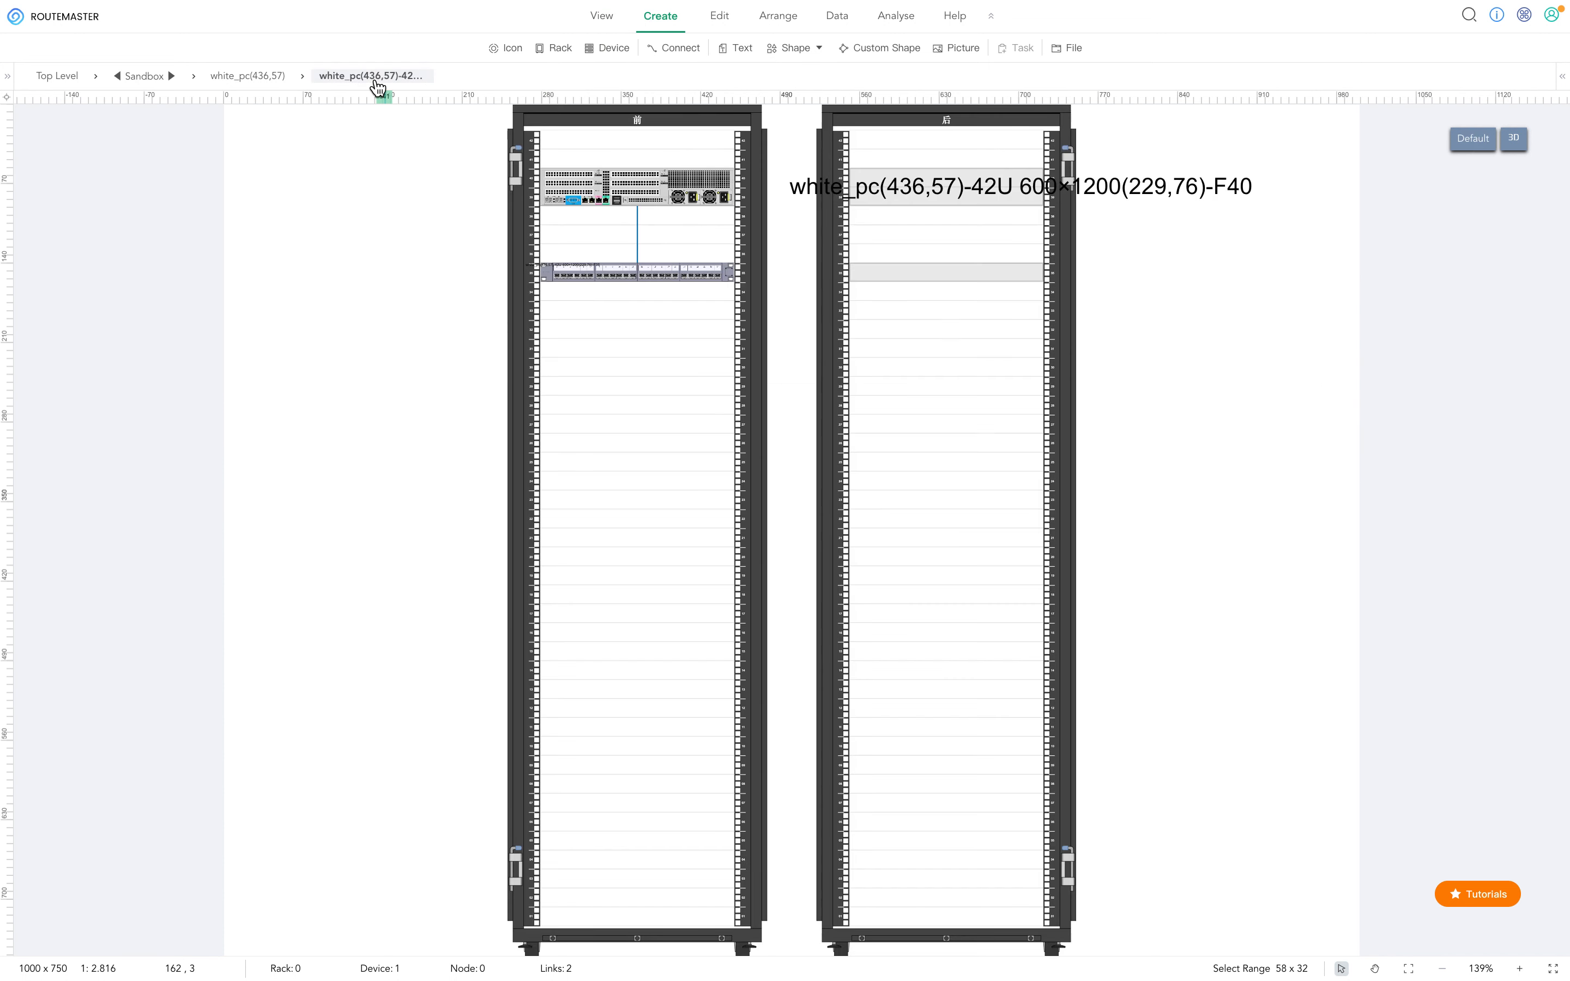